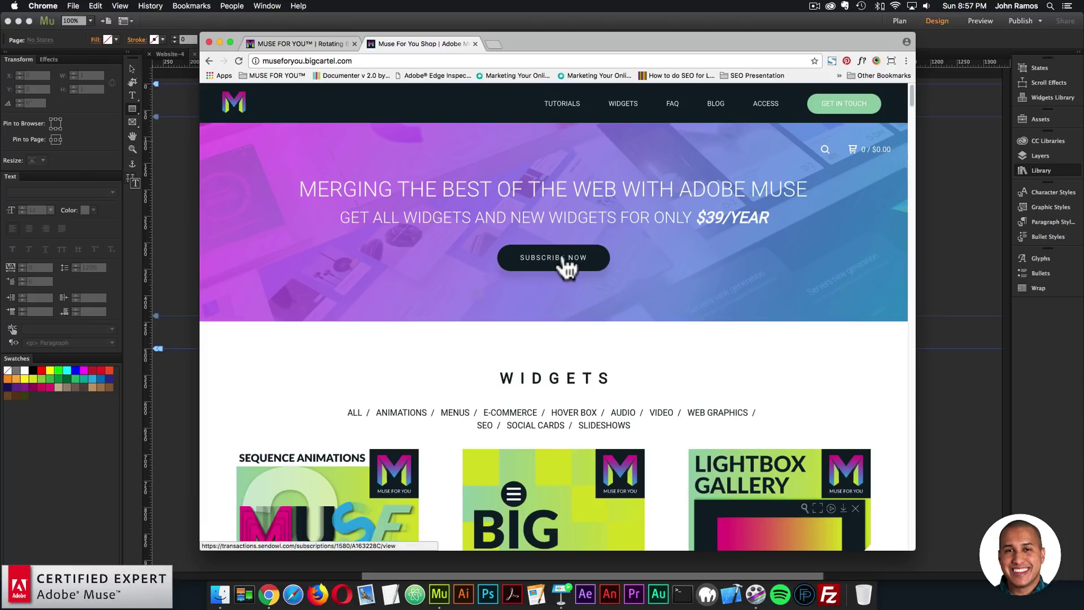
Find the Rotating Border Hover Box Widget in the shop's widget listing and open its product page
{"action": "scroll", "coordinate": [570, 269], "scroll_direction": "down", "scroll_amount": 3}
{"action": "scroll", "coordinate": [567, 265], "scroll_direction": "down", "scroll_amount": 12}
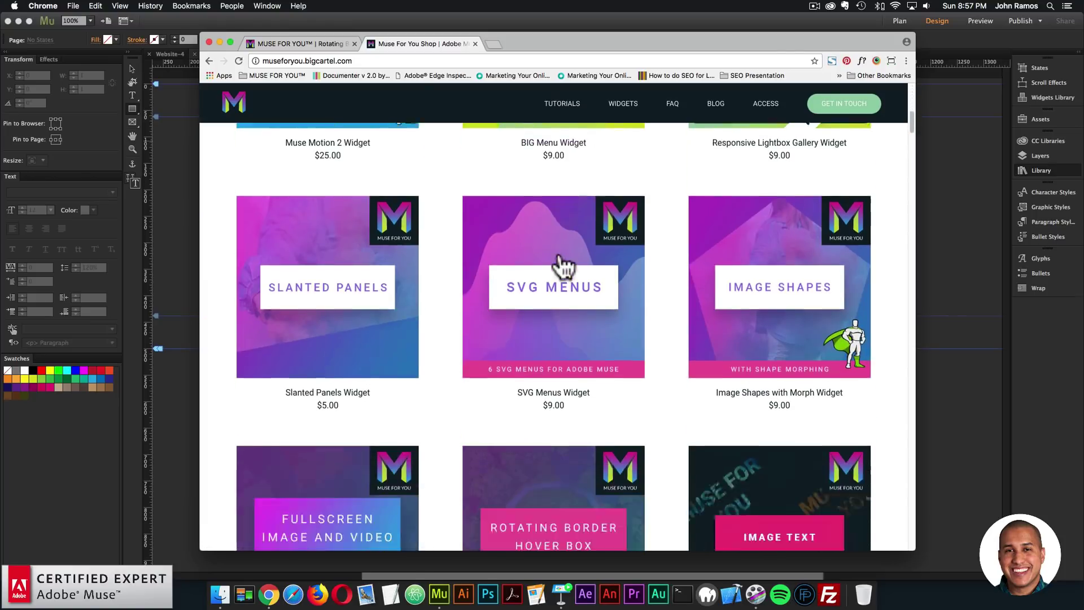
{"action": "left_click", "coordinate": [551, 288]}
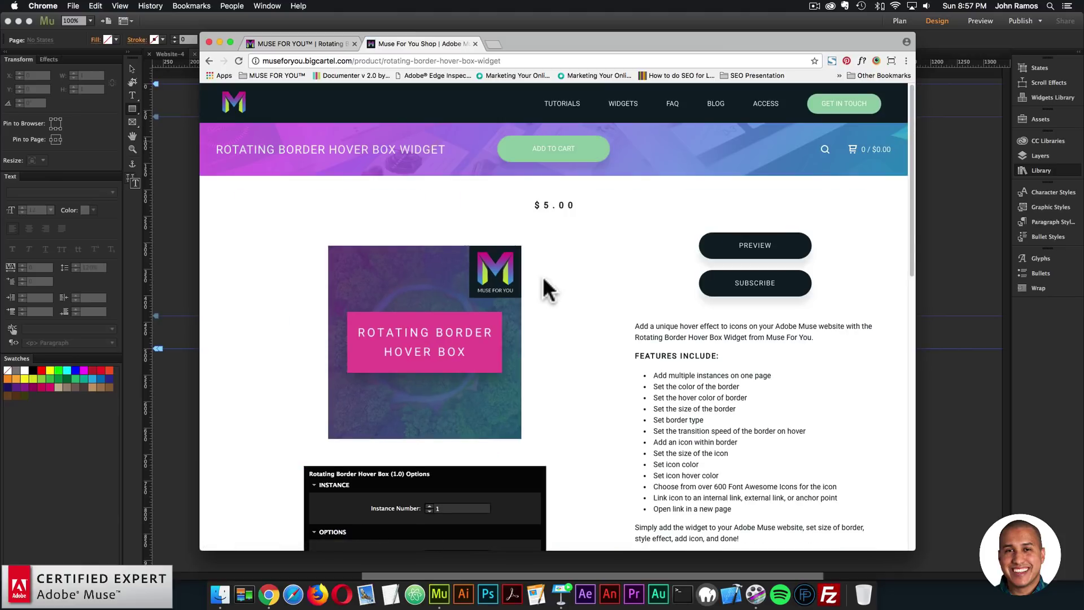
Review the widget's feature list and options on the product page, and open its live preview
{"action": "scroll", "coordinate": [612, 295], "scroll_direction": "down", "scroll_amount": 3}
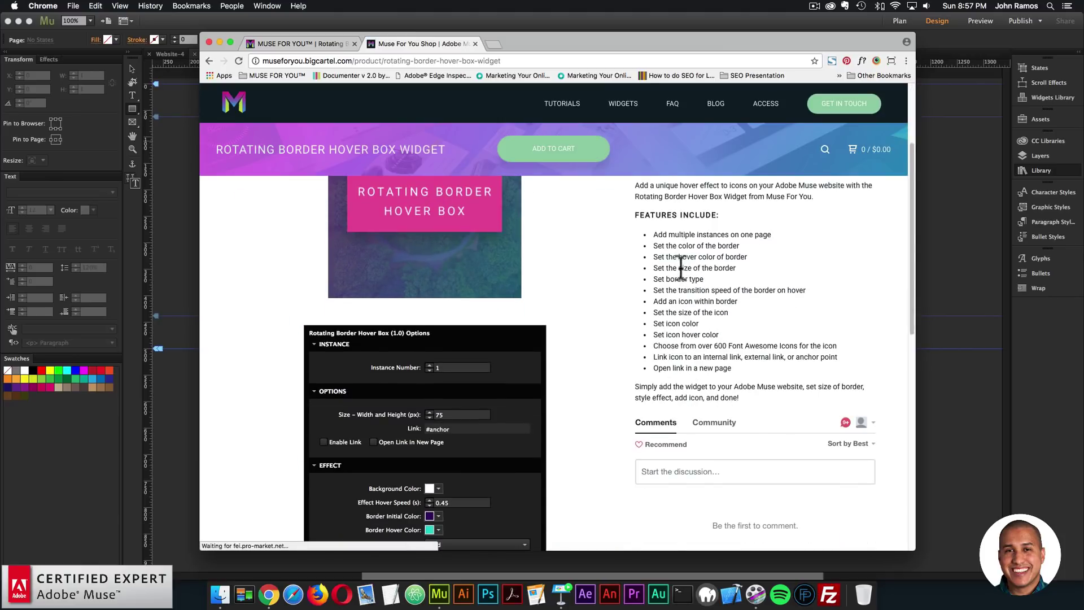
{"action": "scroll", "coordinate": [606, 256], "scroll_direction": "down", "scroll_amount": 2}
{"action": "scroll", "coordinate": [621, 350], "scroll_direction": "up", "scroll_amount": 1}
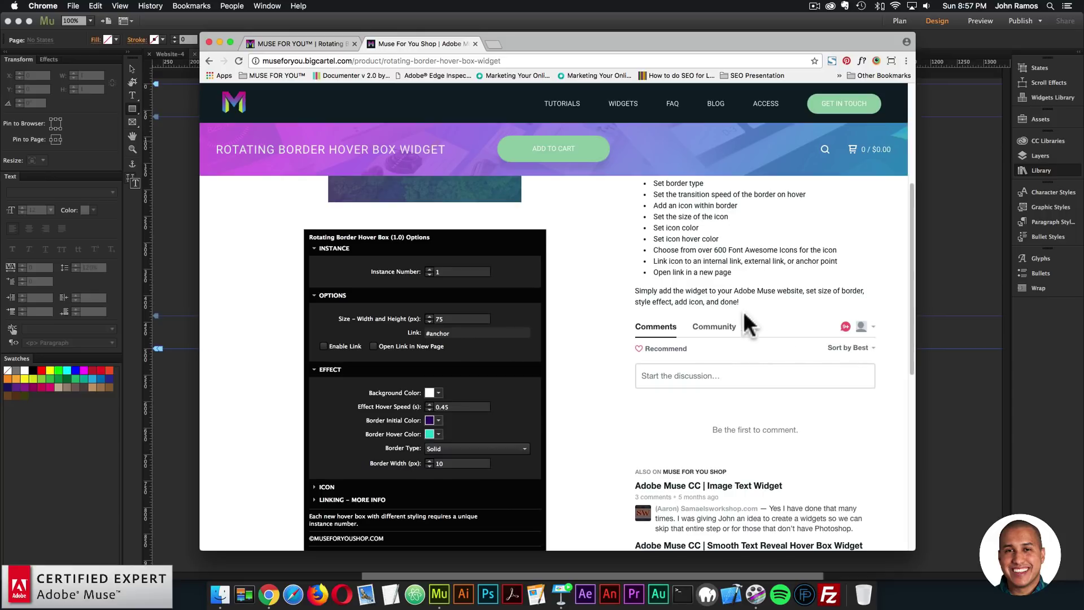
{"action": "scroll", "coordinate": [727, 342], "scroll_direction": "up", "scroll_amount": 4}
{"action": "left_click", "coordinate": [758, 247]}
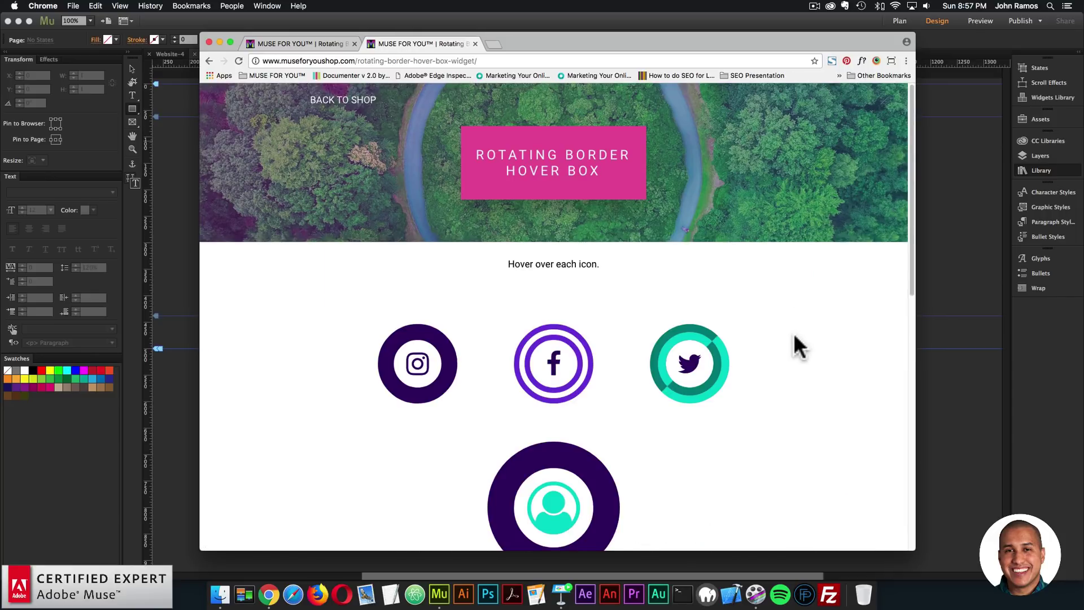
Switch to Adobe Muse, filter the library for "rotating" and place the Rotating Border Hover Box Widget in the upper middle of the Home page
{"action": "left_click", "coordinate": [959, 279]}
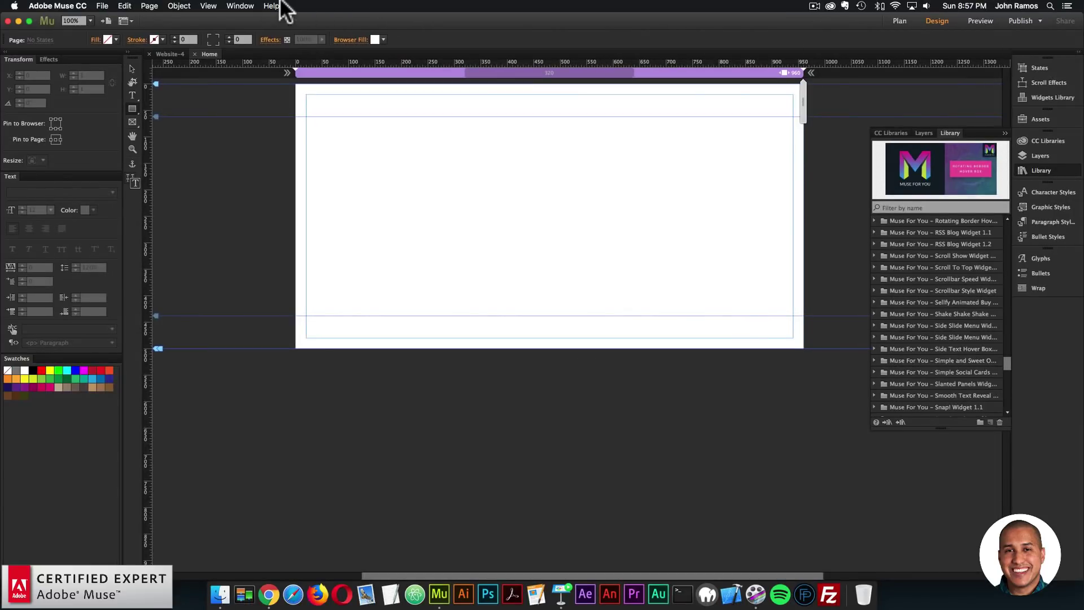
{"action": "left_click", "coordinate": [241, 5]}
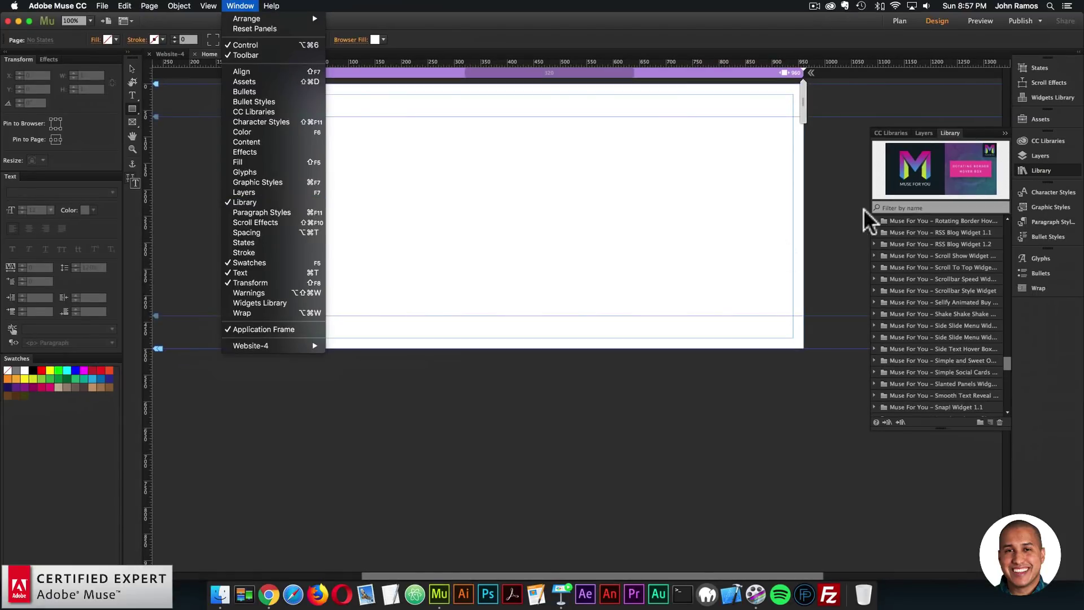
{"action": "left_click", "coordinate": [937, 207]}
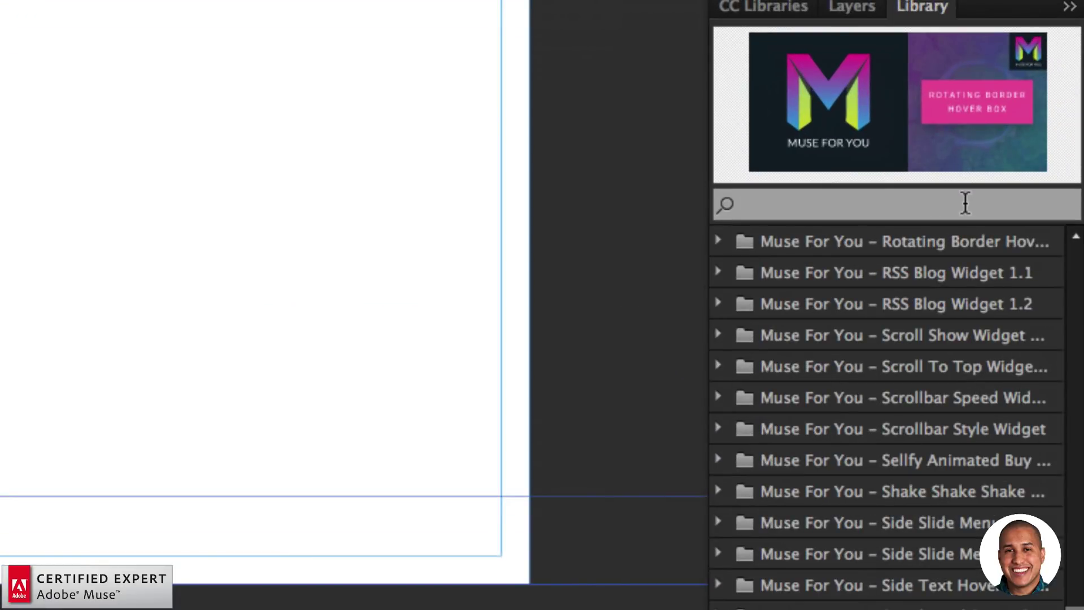
{"action": "type", "text": "rotating"}
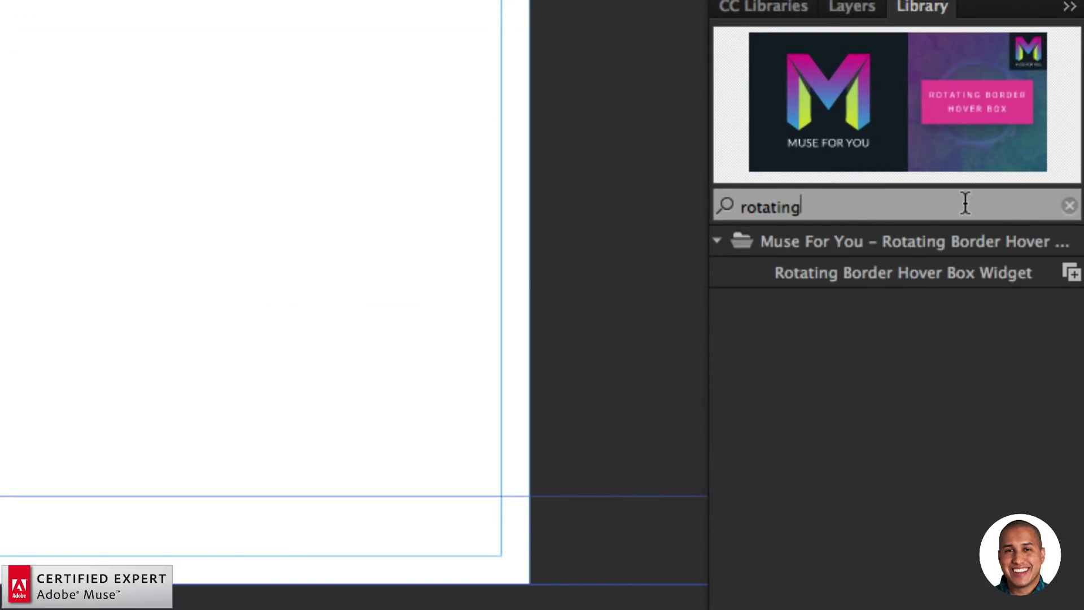
{"action": "left_click", "coordinate": [939, 273]}
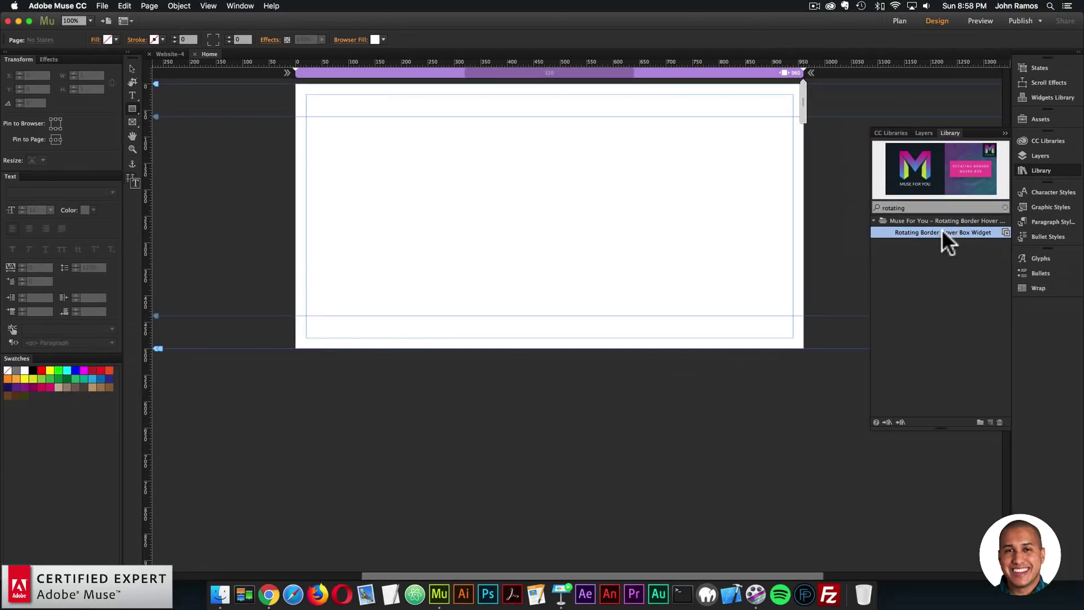
{"action": "left_click_drag", "start_coordinate": [899, 266], "coordinate": [465, 122]}
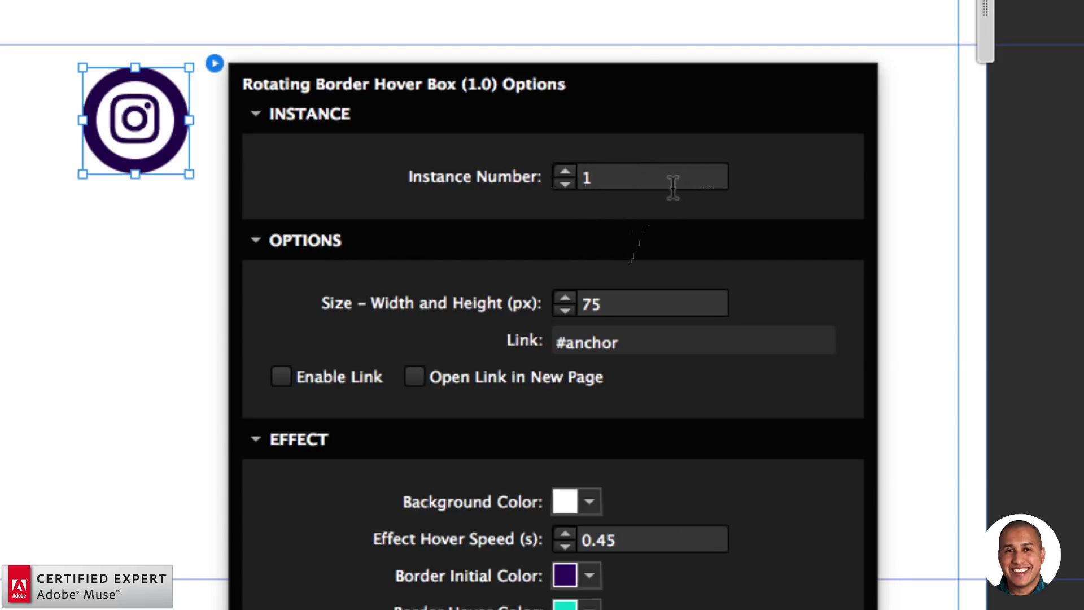
Set the hover box widget's width and height to 200 px and close its options
{"action": "double_click", "coordinate": [614, 307]}
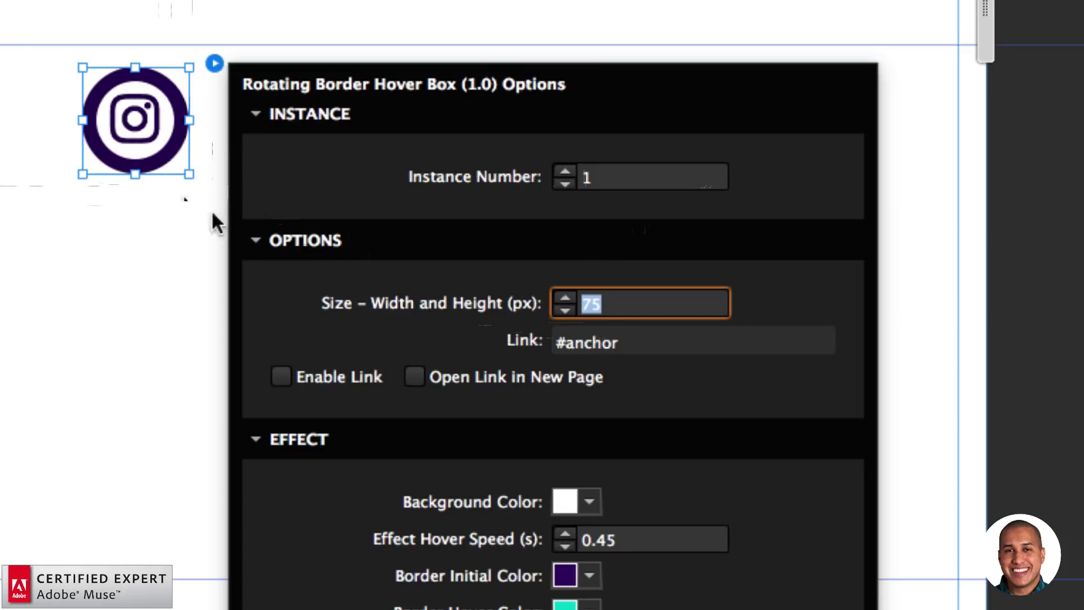
{"action": "left_click", "coordinate": [625, 304]}
{"action": "left_click_drag", "start_coordinate": [626, 304], "coordinate": [569, 303]}
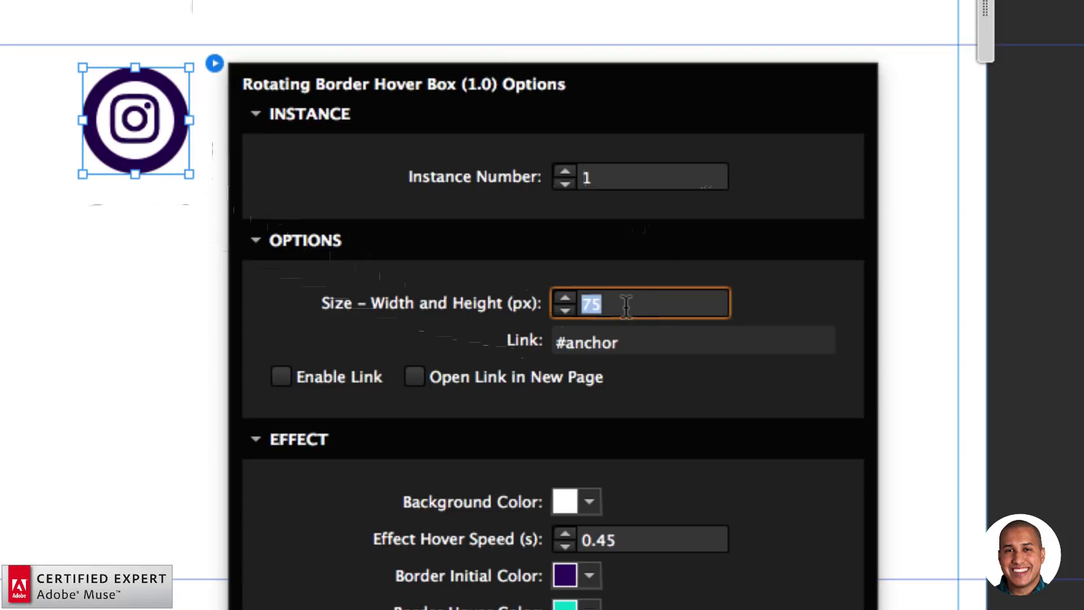
{"action": "type", "text": "200"}
{"action": "key", "text": "Return"}
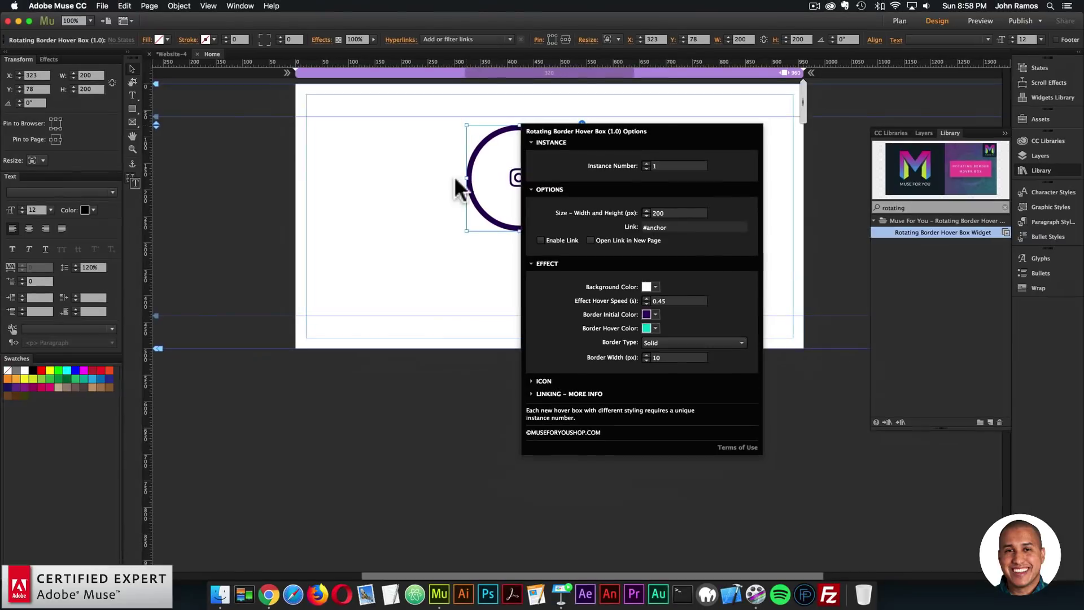
{"action": "left_click", "coordinate": [220, 227]}
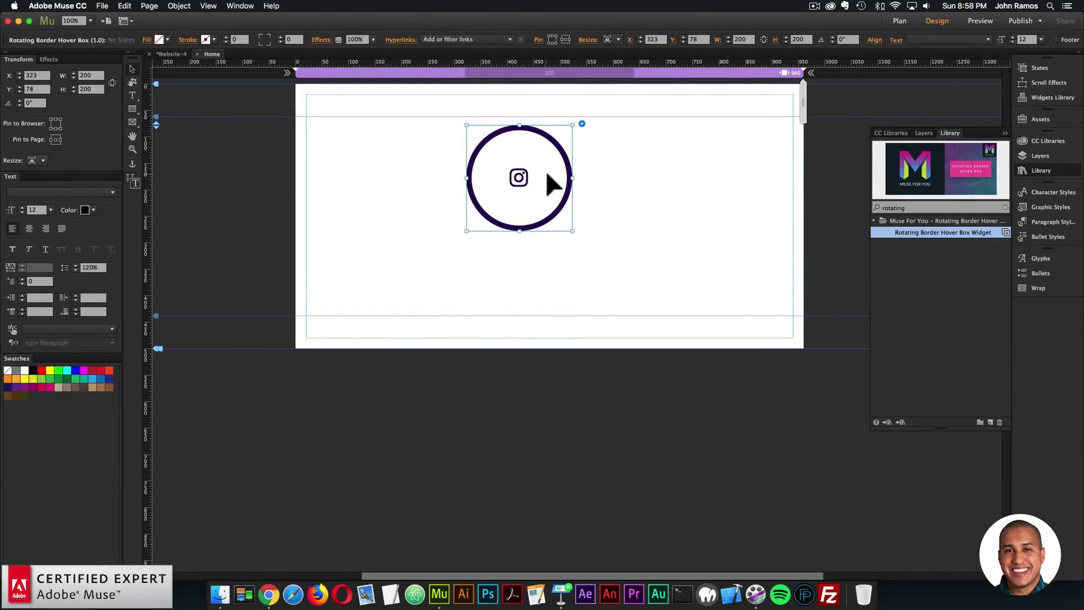
{"action": "left_click", "coordinate": [417, 213]}
Preview the page in the browser to check the enlarged widget's hover effect, and return to Adobe Muse
{"action": "left_click", "coordinate": [103, 6]}
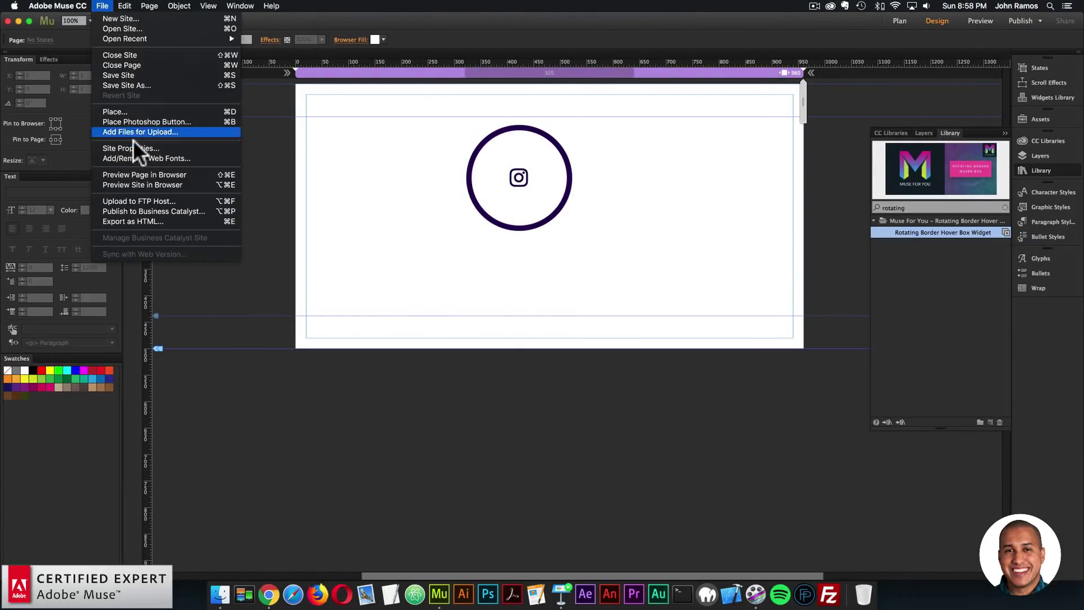
{"action": "left_click", "coordinate": [134, 172]}
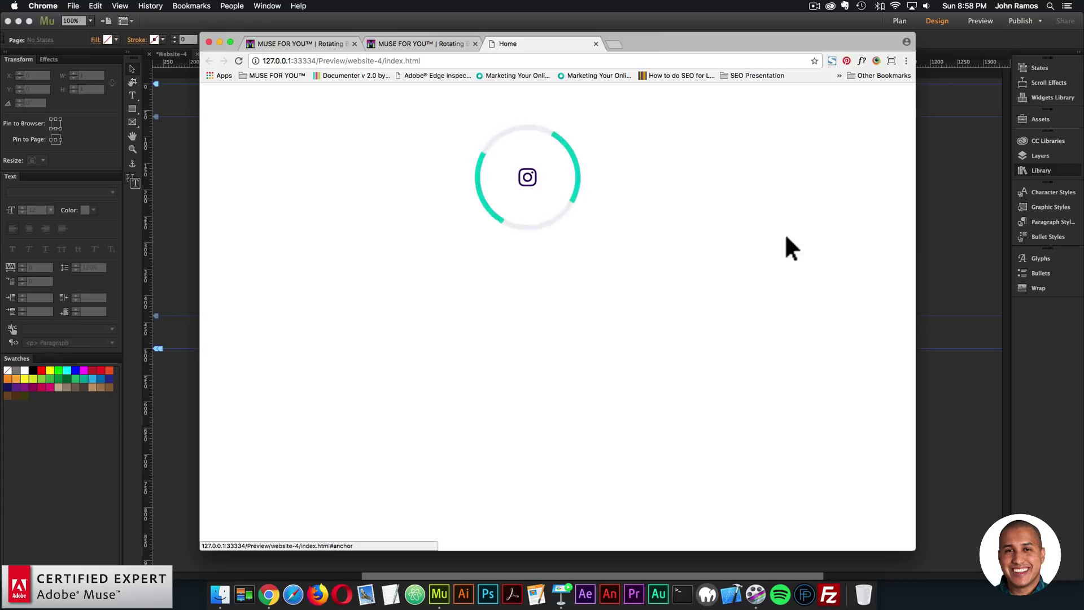
{"action": "left_click", "coordinate": [936, 218]}
{"action": "left_click", "coordinate": [581, 123]}
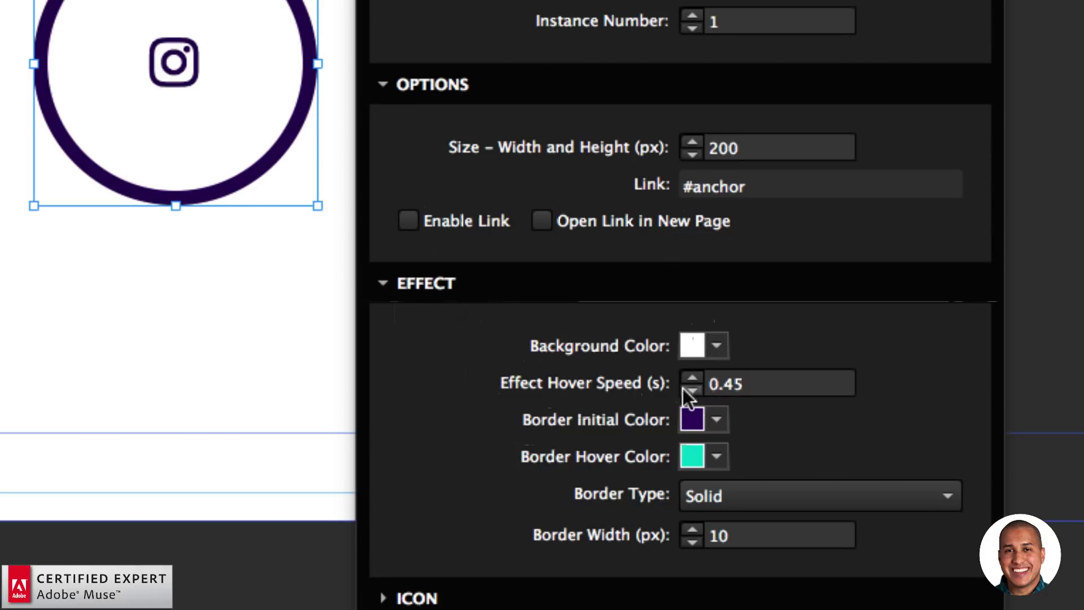
{"action": "left_click", "coordinate": [716, 346]}
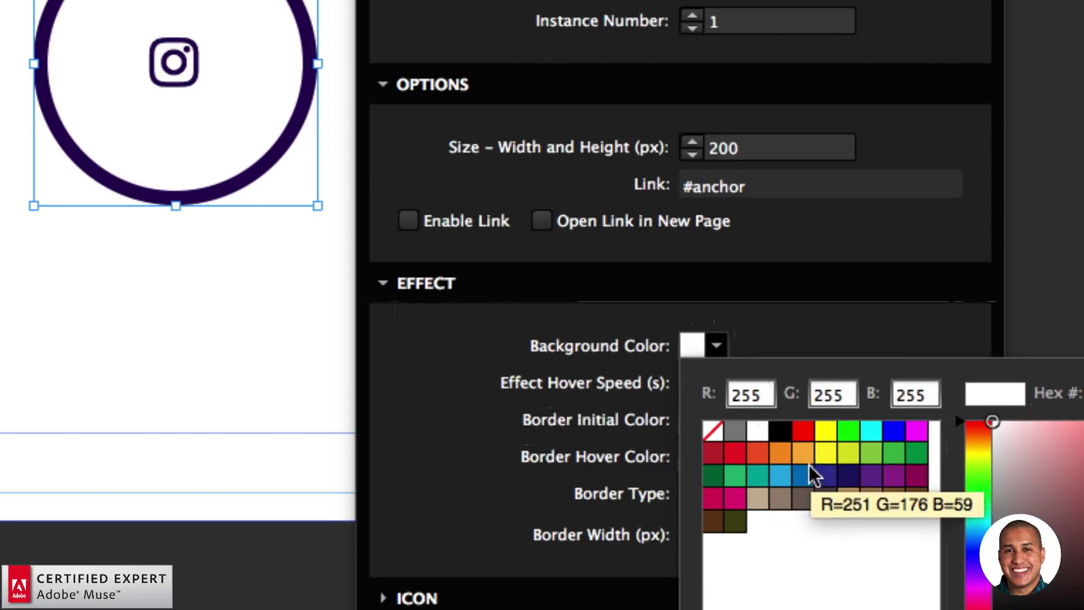
{"action": "left_click", "coordinate": [619, 363]}
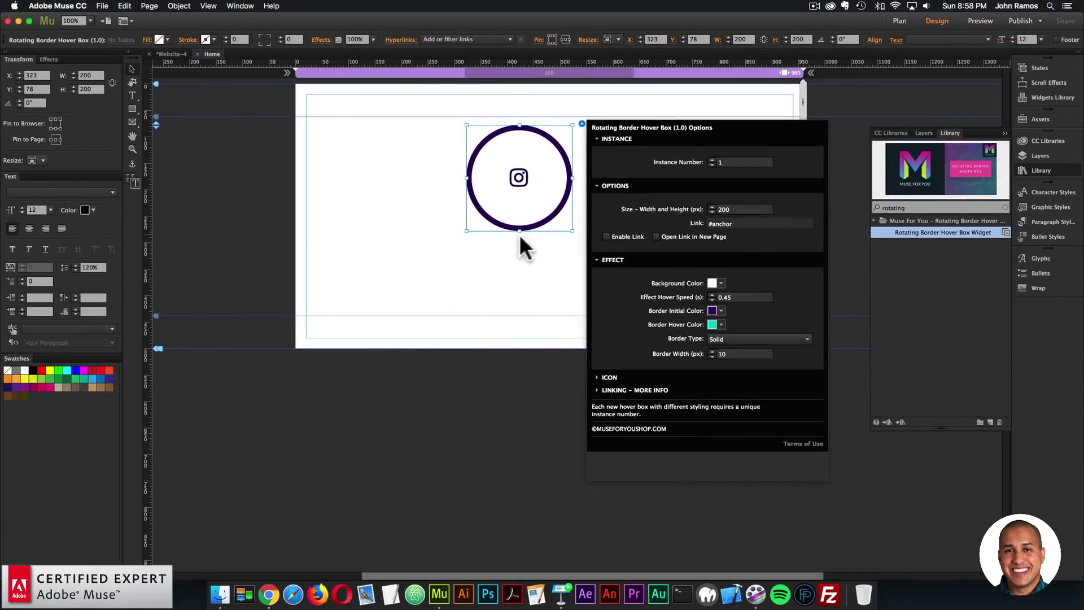
{"action": "left_click", "coordinate": [519, 242]}
Add the purple, magenta, indigo, pink, yellow, teal and violet colors from My Library in CC Libraries to the swatches, leaving out red and the darkest purple
{"action": "left_click", "coordinate": [1050, 142]}
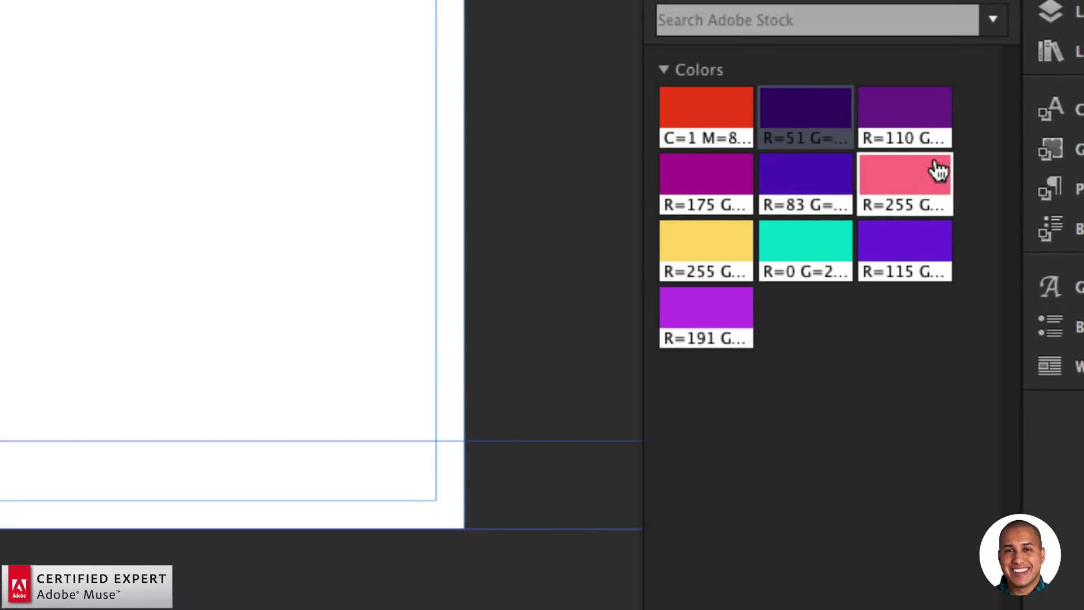
{"action": "right_click", "coordinate": [793, 89]}
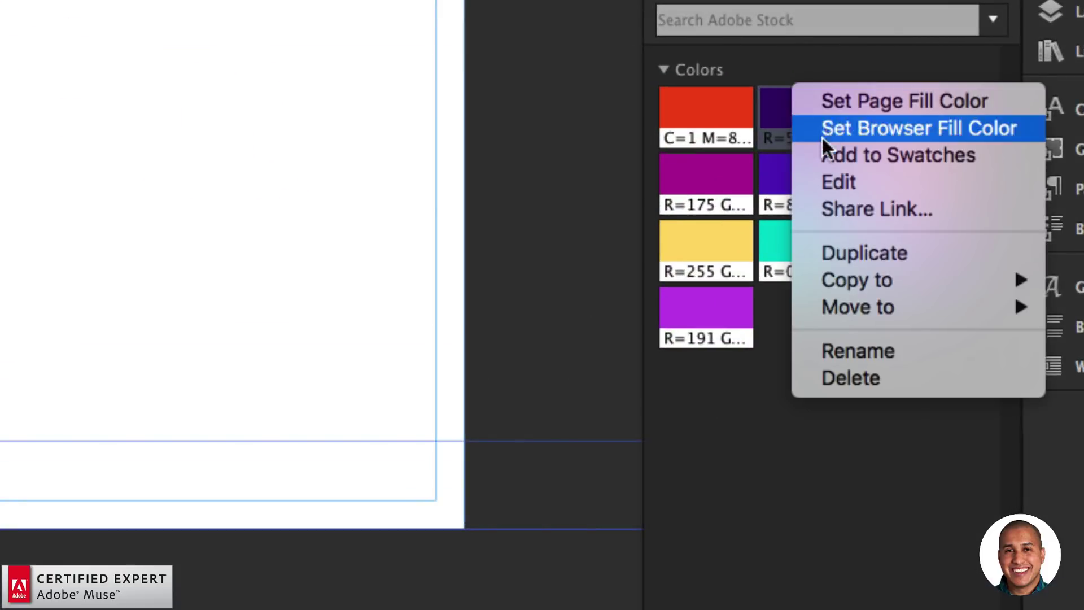
{"action": "left_click", "coordinate": [771, 406]}
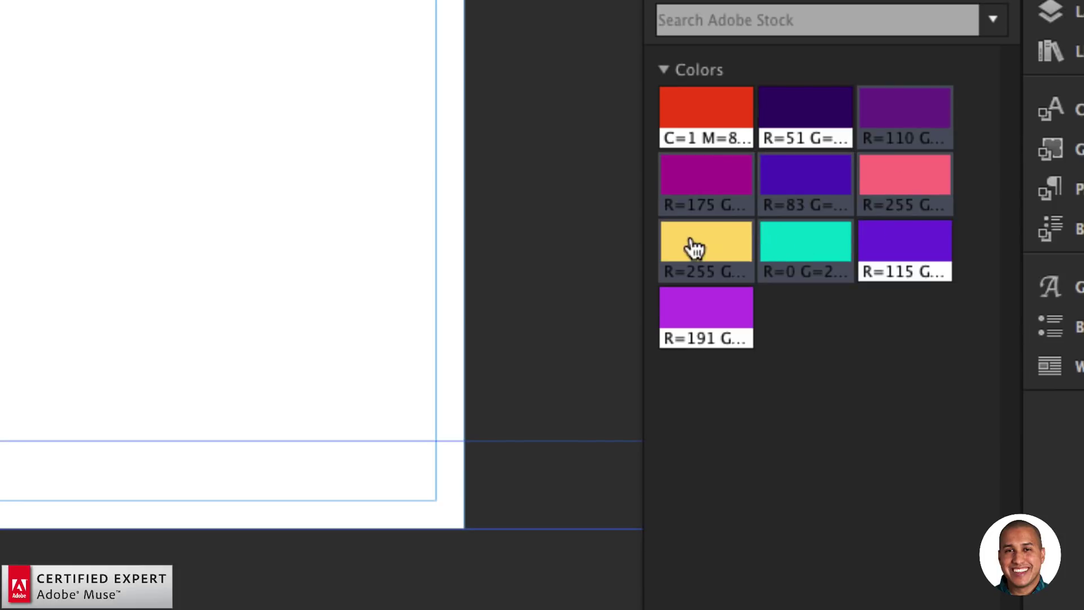
{"action": "right_click", "coordinate": [713, 161]}
{"action": "left_click", "coordinate": [750, 169]}
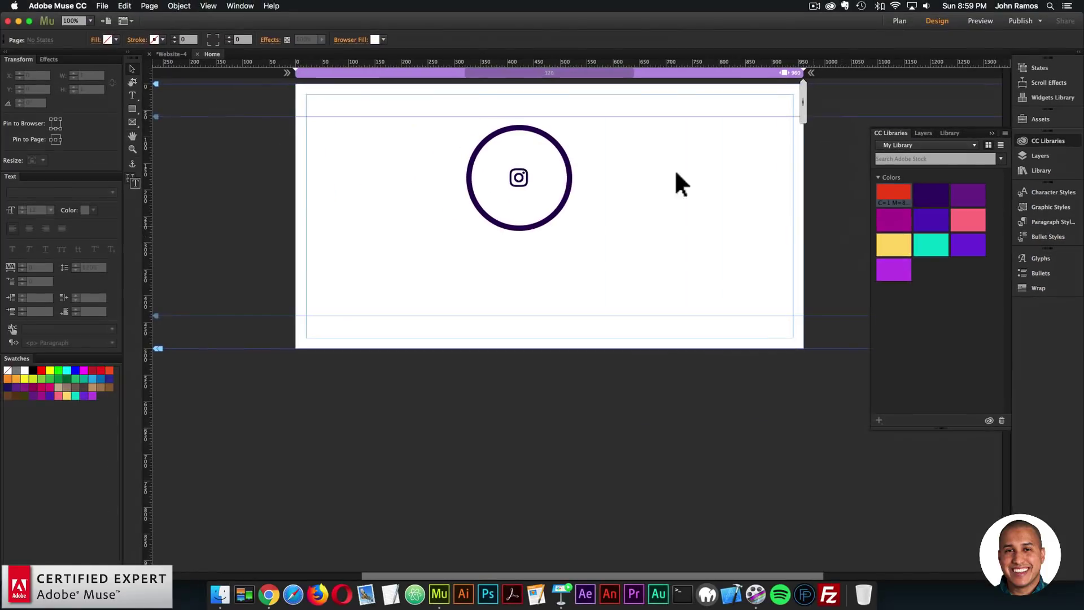
Set the hover box widget's background color to the indigo swatch (R=83, G=36, B=185)
{"action": "left_click", "coordinate": [559, 152]}
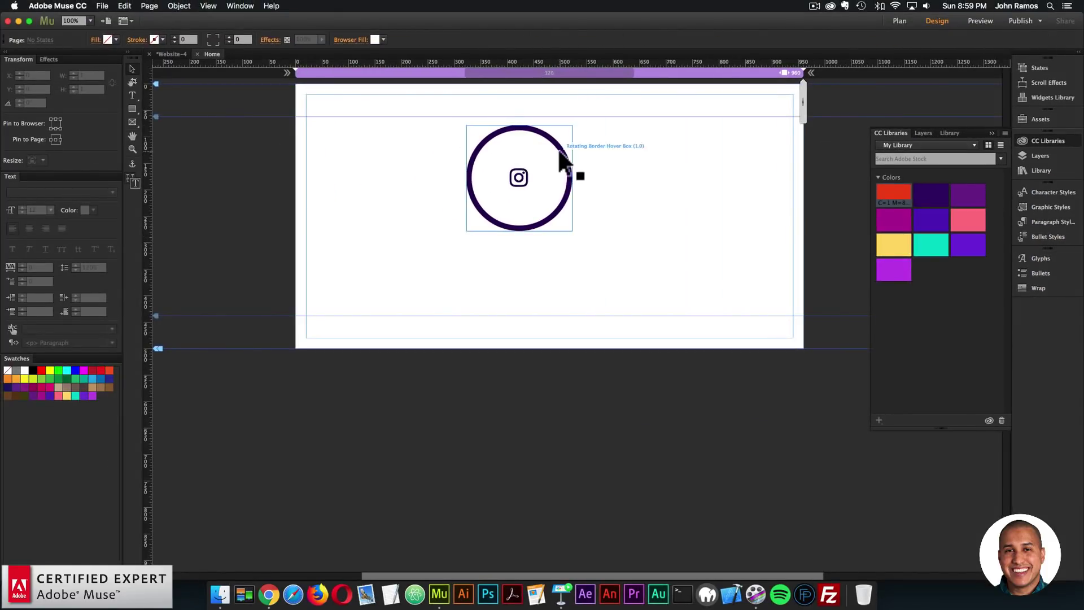
{"action": "left_click", "coordinate": [581, 123]}
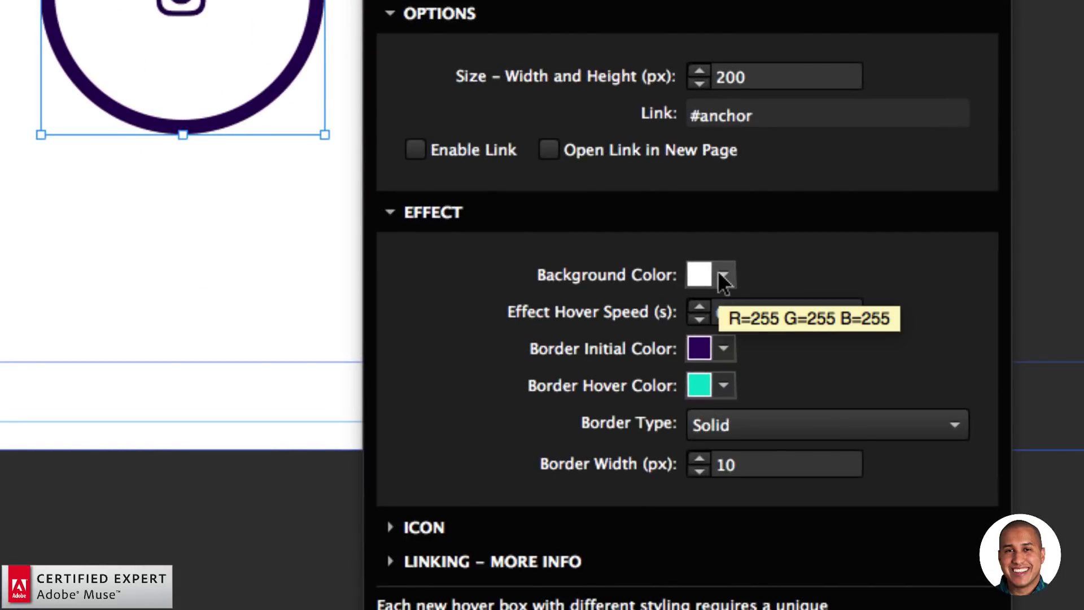
{"action": "left_click", "coordinate": [722, 275]}
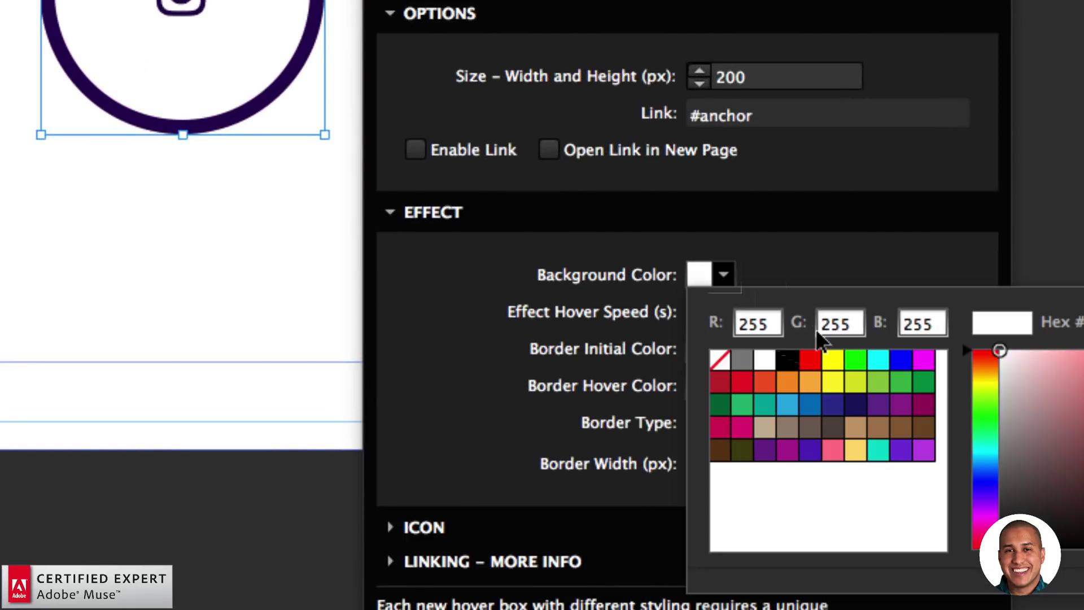
{"action": "left_click", "coordinate": [811, 449]}
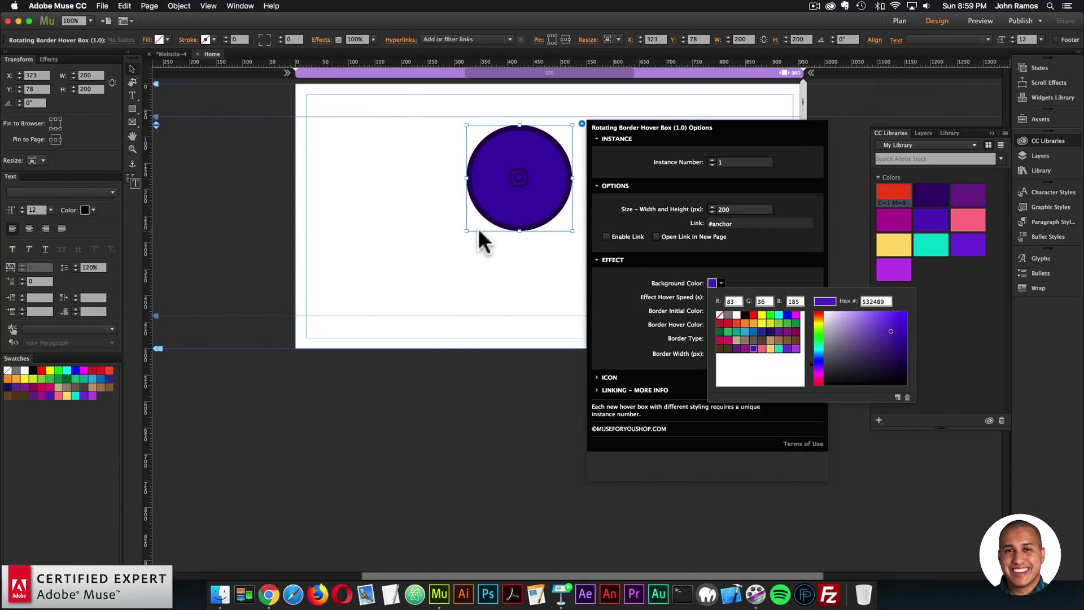
{"action": "left_click", "coordinate": [426, 232]}
{"action": "left_click", "coordinate": [338, 102]}
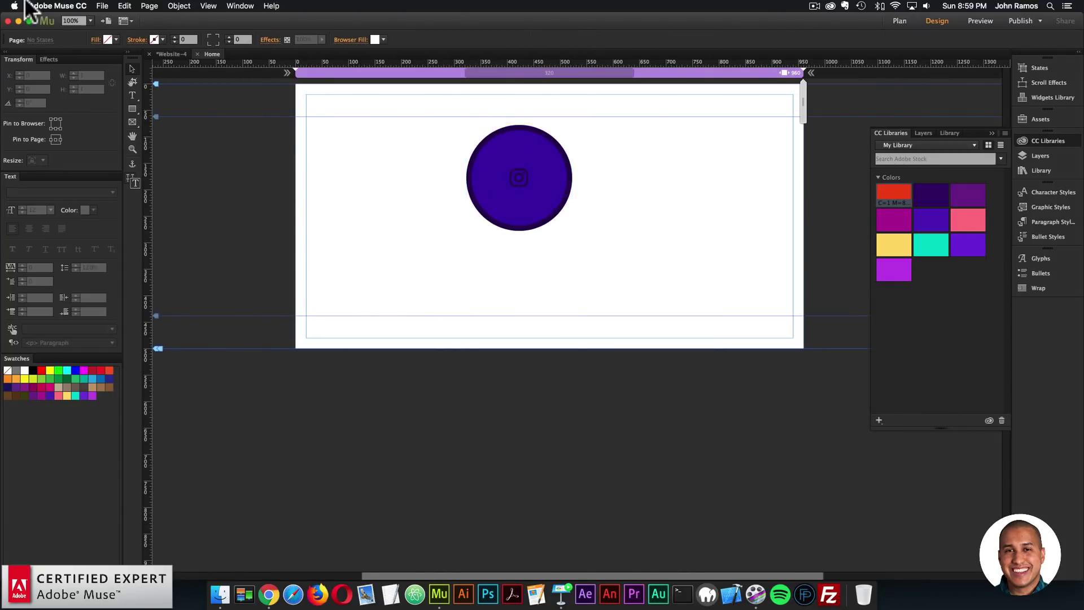
Preview the page in the browser to check the widget's indigo background, and return to Adobe Muse
{"action": "left_click", "coordinate": [96, 5]}
{"action": "left_click", "coordinate": [134, 175]}
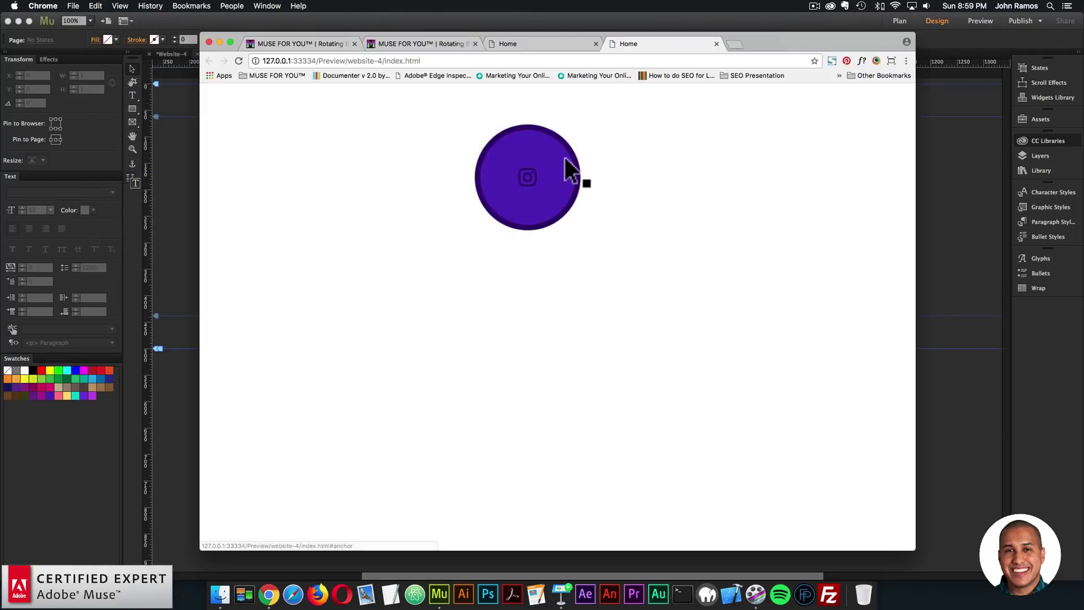
{"action": "left_click", "coordinate": [949, 248]}
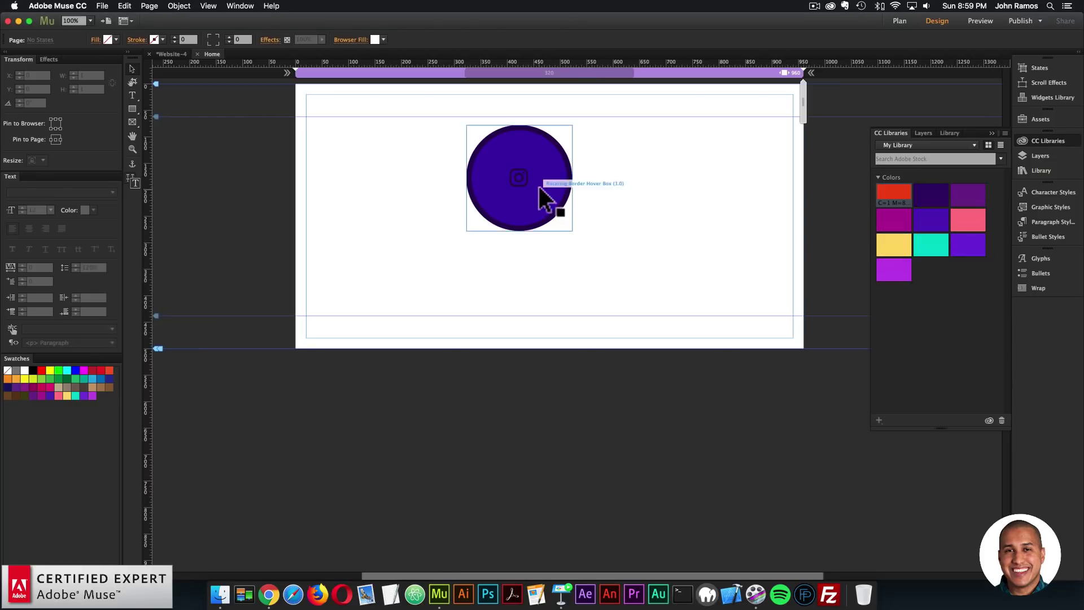
Set the hover box widget's background color to None
{"action": "left_click", "coordinate": [541, 192]}
{"action": "left_click", "coordinate": [581, 123]}
{"action": "left_click", "coordinate": [714, 283]}
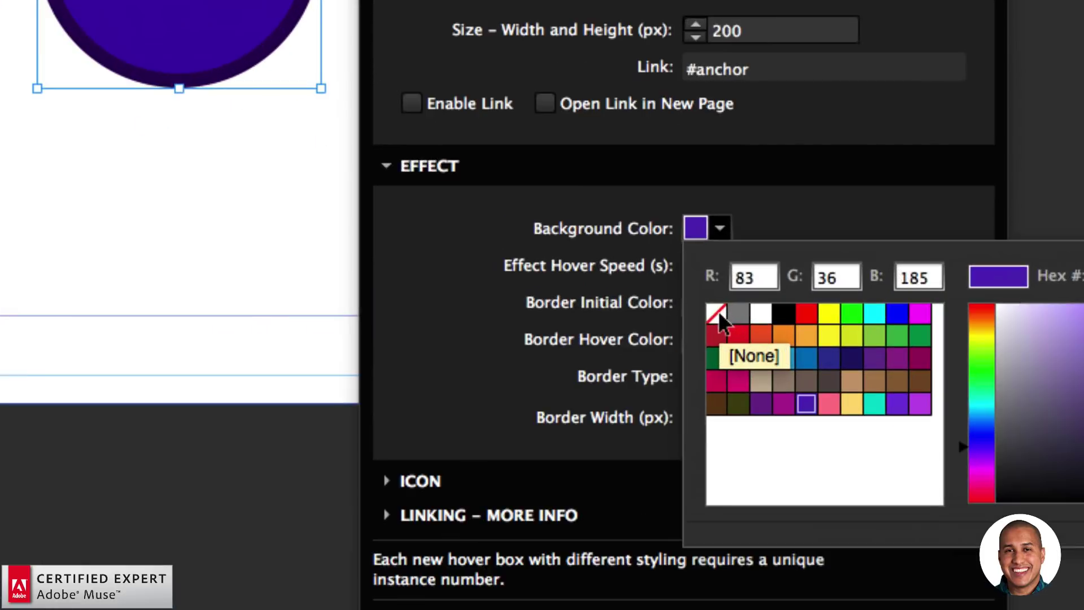
{"action": "left_click", "coordinate": [720, 315]}
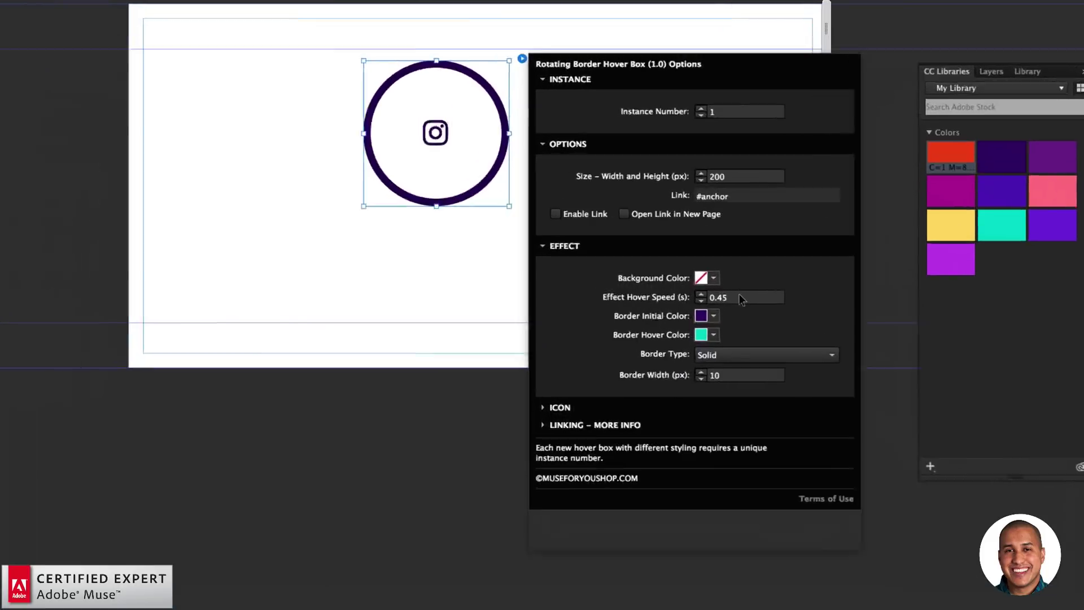
Set the widget's effect hover speed to 1 second
{"action": "left_click", "coordinate": [721, 297]}
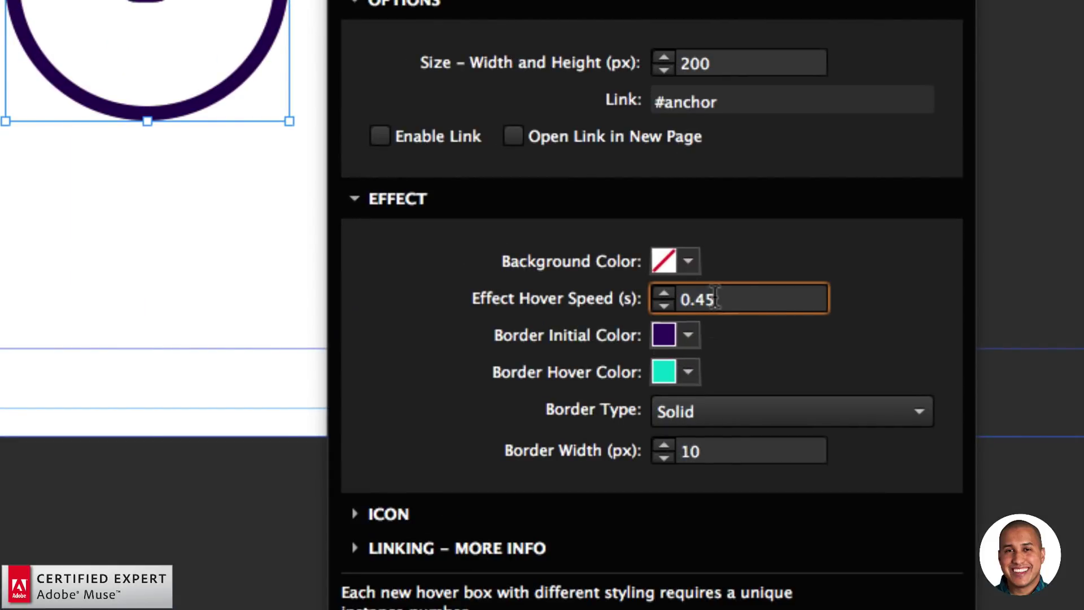
{"action": "left_click_drag", "start_coordinate": [716, 298], "coordinate": [676, 295]}
{"action": "type", "text": "1"}
{"action": "key", "text": "Return"}
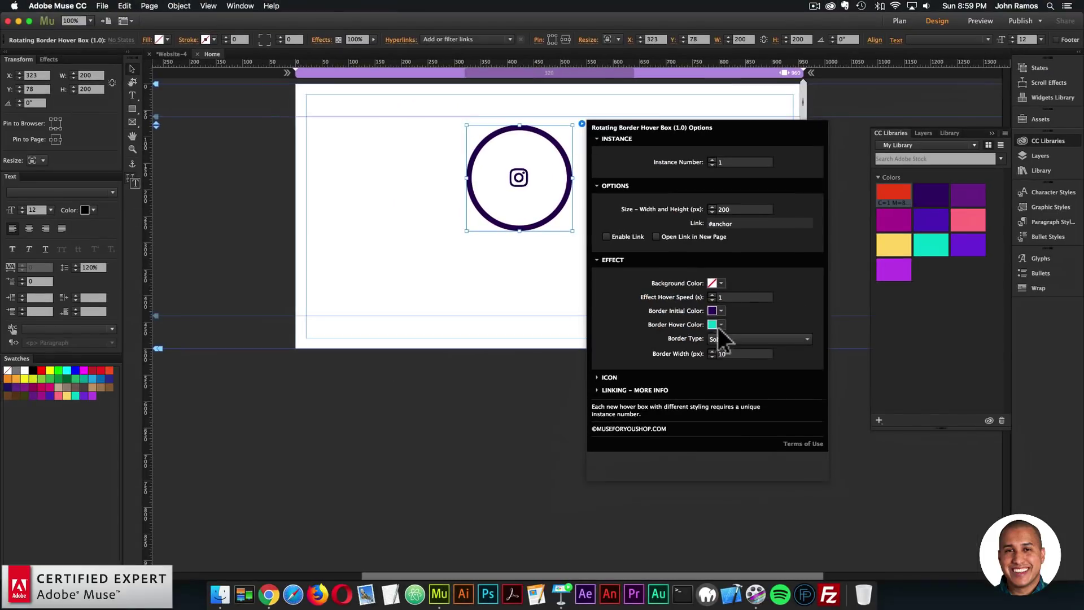
Set the widget's border initial color to the turquoise swatch (R=0, G=217, B=204) and its border hover color to indigo (R=83, G=36, B=185)
{"action": "left_click", "coordinate": [721, 310]}
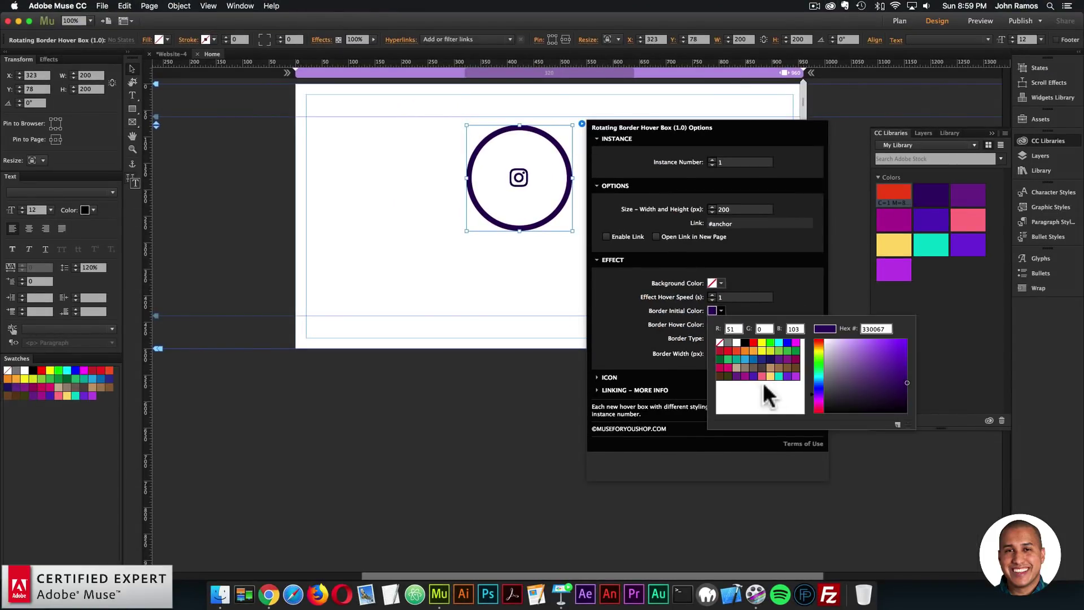
{"action": "left_click", "coordinate": [779, 375]}
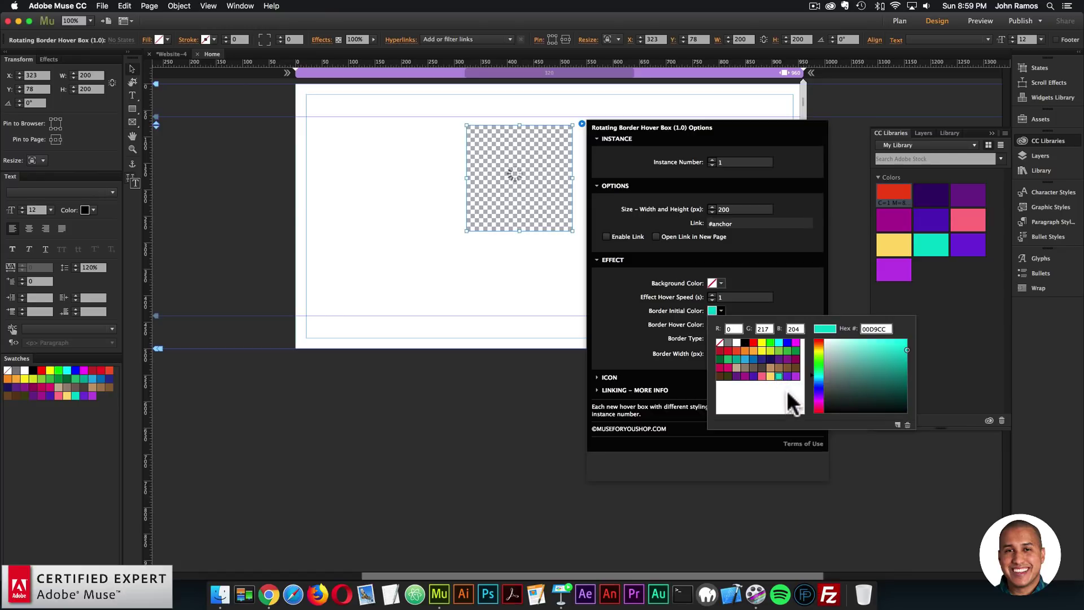
{"action": "left_click", "coordinate": [721, 310]}
{"action": "left_click", "coordinate": [721, 324]}
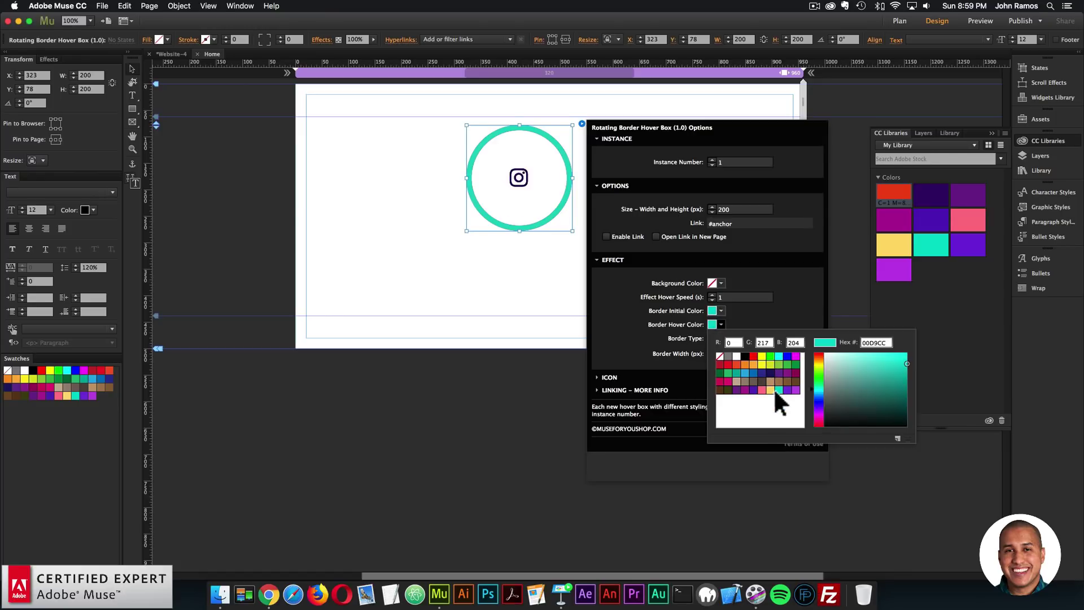
{"action": "left_click", "coordinate": [753, 390]}
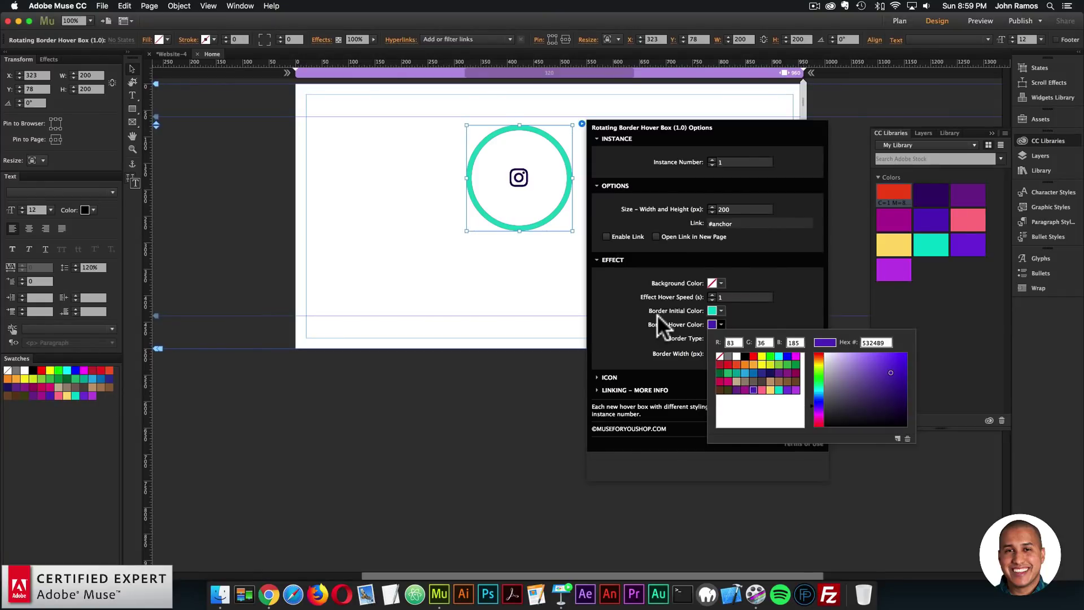
{"action": "left_click", "coordinate": [490, 207]}
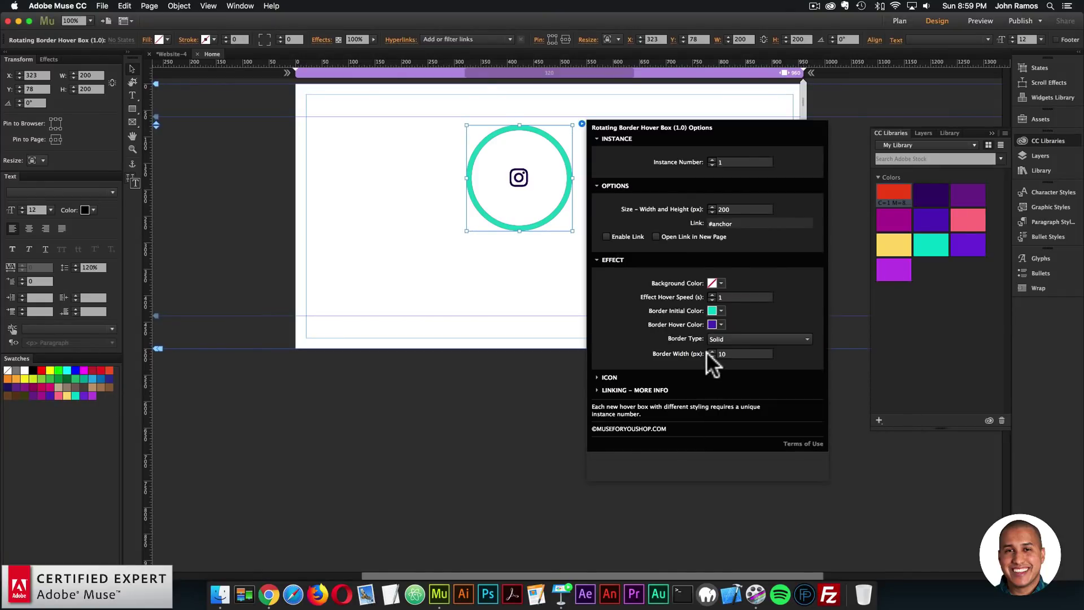
Set the hover box widget's border type to Double and close its options
{"action": "left_click", "coordinate": [725, 339]}
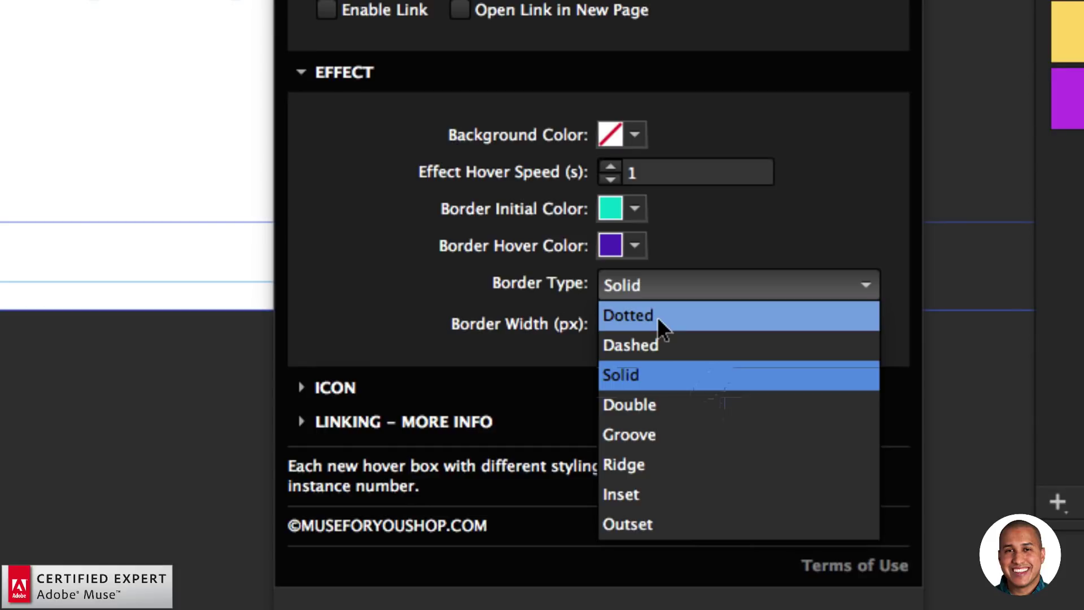
{"action": "left_click", "coordinate": [645, 409]}
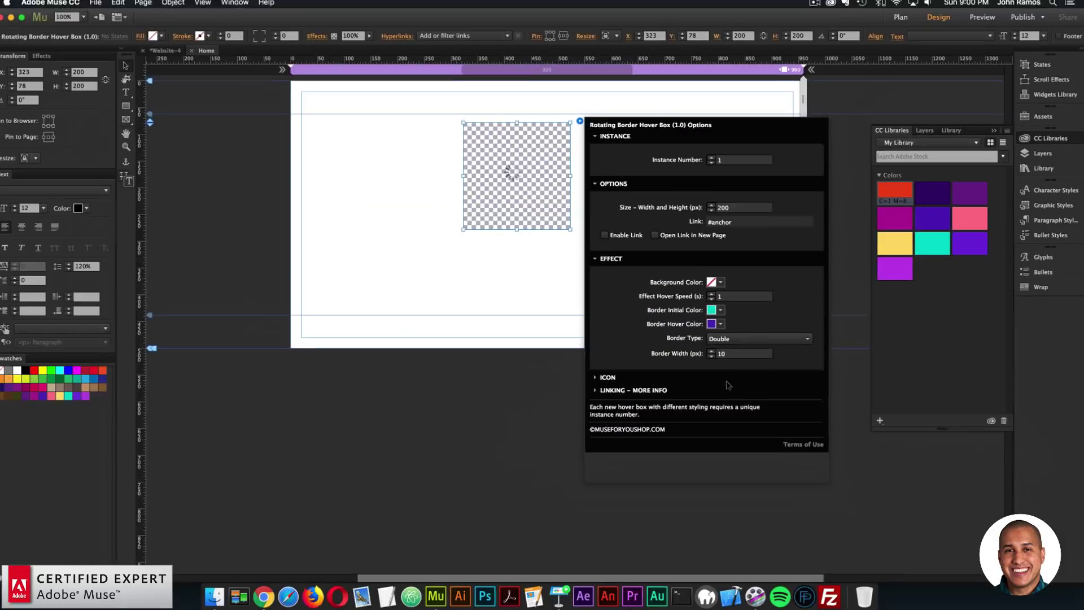
{"action": "left_click", "coordinate": [459, 297]}
Preview the page in the browser to check the widget's double border, and return to Adobe Muse
{"action": "left_click", "coordinate": [102, 6]}
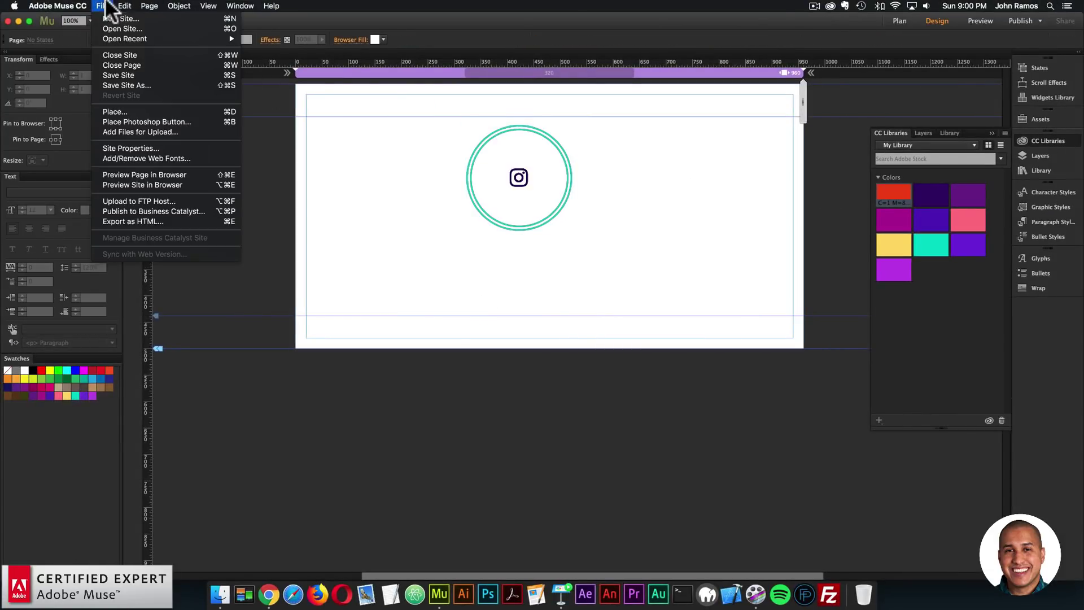
{"action": "left_click", "coordinate": [171, 177]}
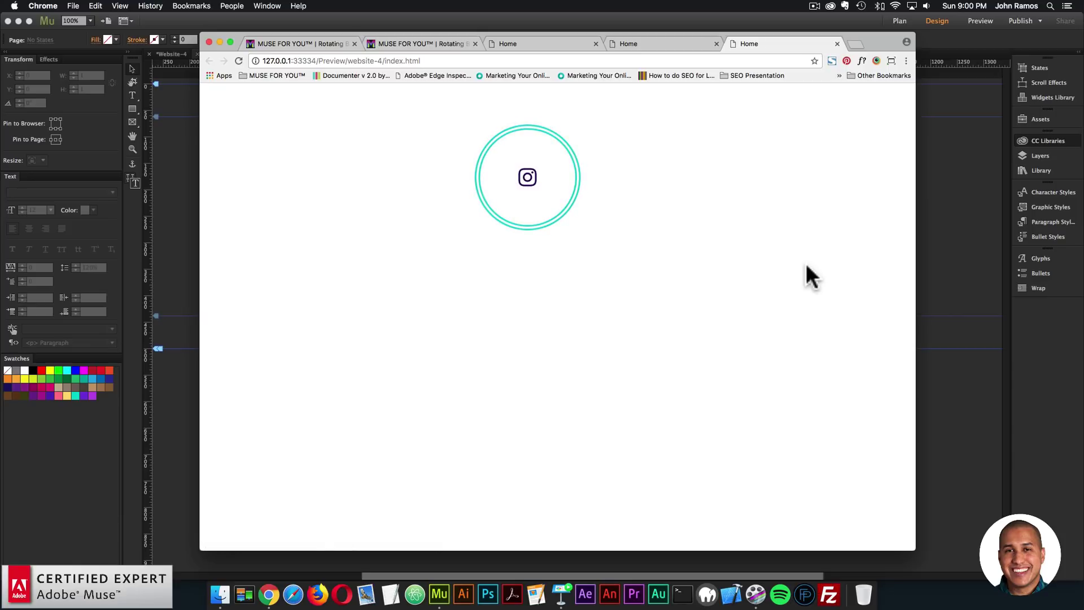
{"action": "left_click", "coordinate": [936, 332]}
Set the hover box widget's border width to 50 px
{"action": "left_click", "coordinate": [562, 144]}
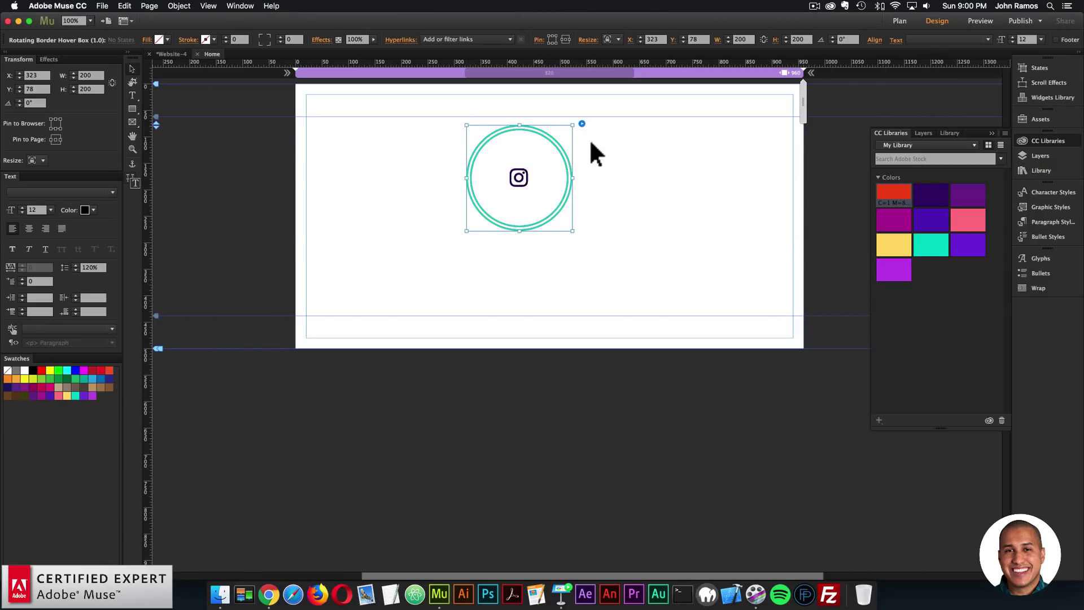
{"action": "left_click", "coordinate": [581, 123]}
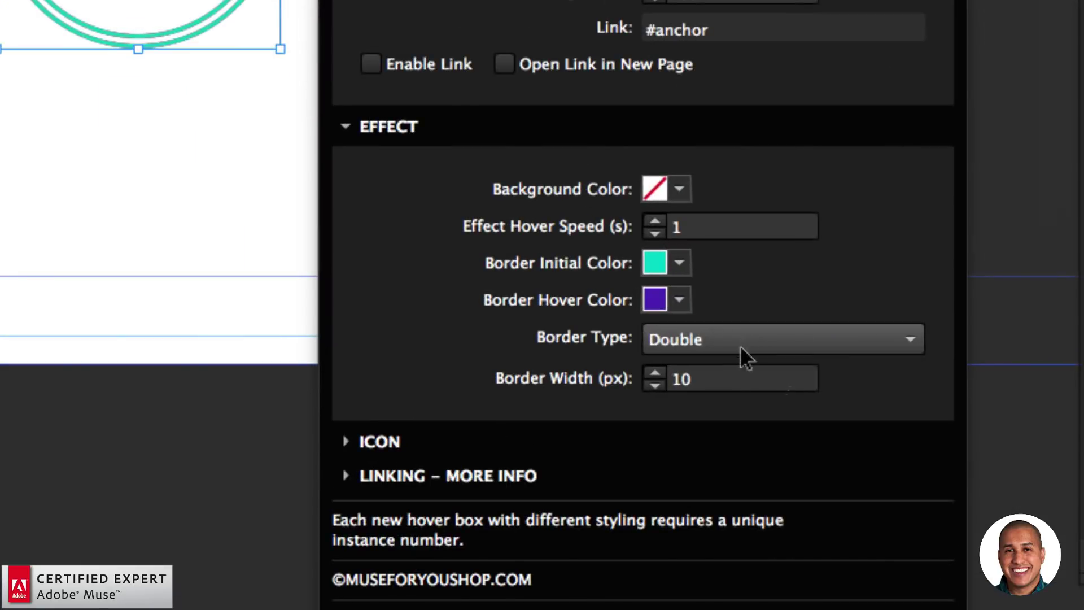
{"action": "left_click", "coordinate": [722, 353]}
{"action": "type", "text": "5"}
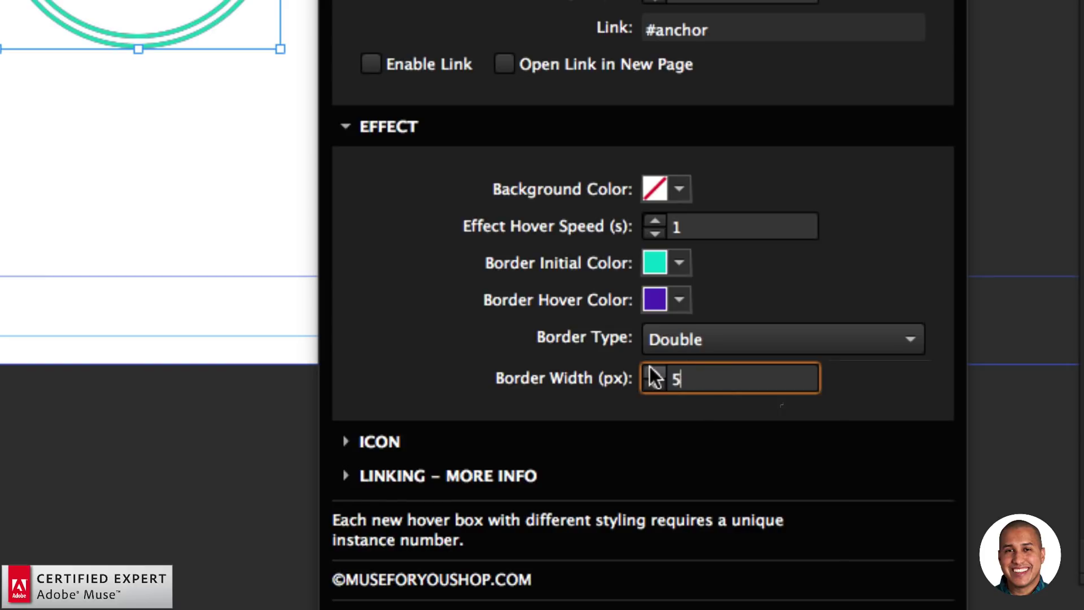
{"action": "type", "text": "0"}
{"action": "key", "text": "Return"}
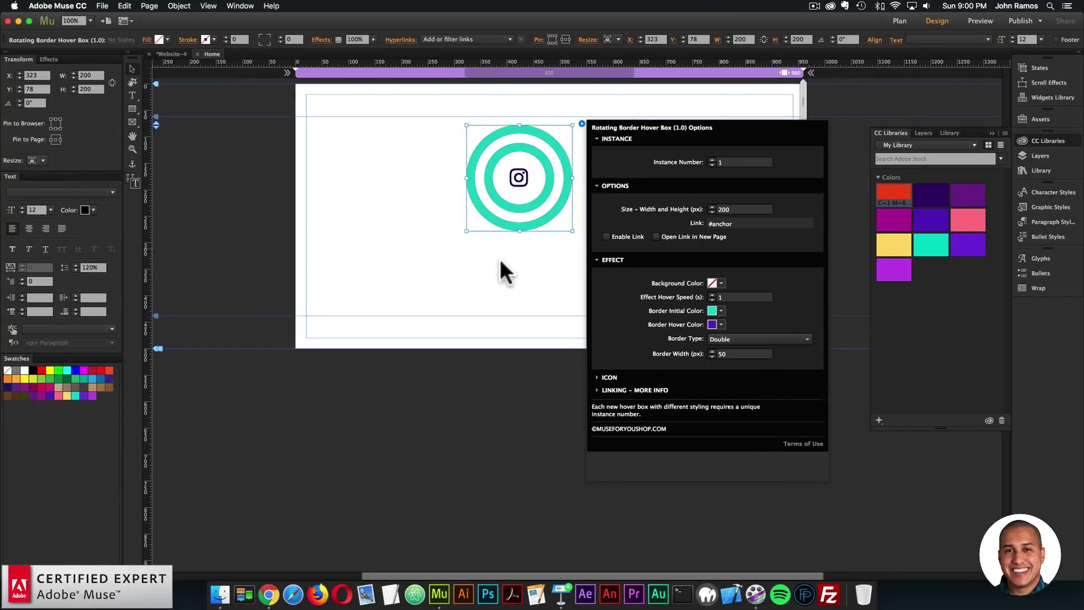
{"action": "left_click", "coordinate": [502, 273]}
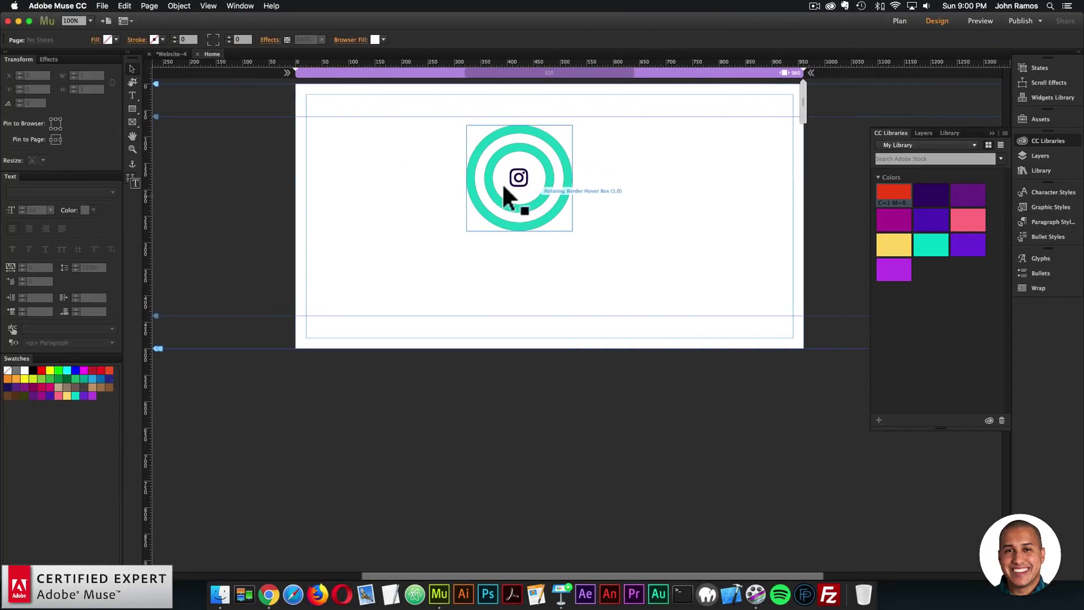
Preview the page in the browser to test the hover effect with the 50 px border, and return to Adobe Muse
{"action": "left_click", "coordinate": [290, 164]}
{"action": "left_click", "coordinate": [105, 7]}
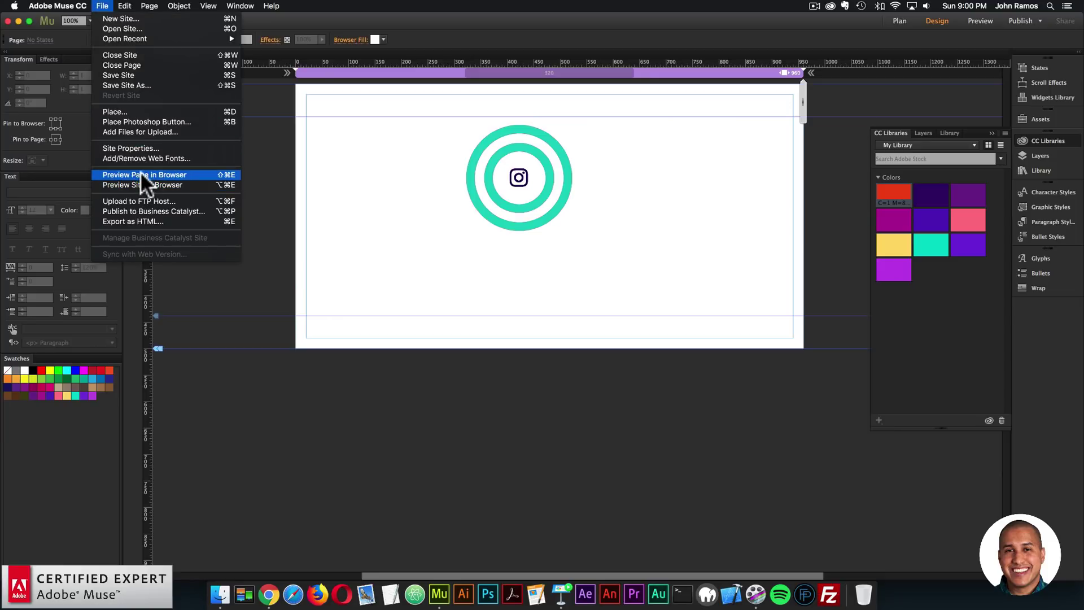
{"action": "left_click", "coordinate": [141, 176]}
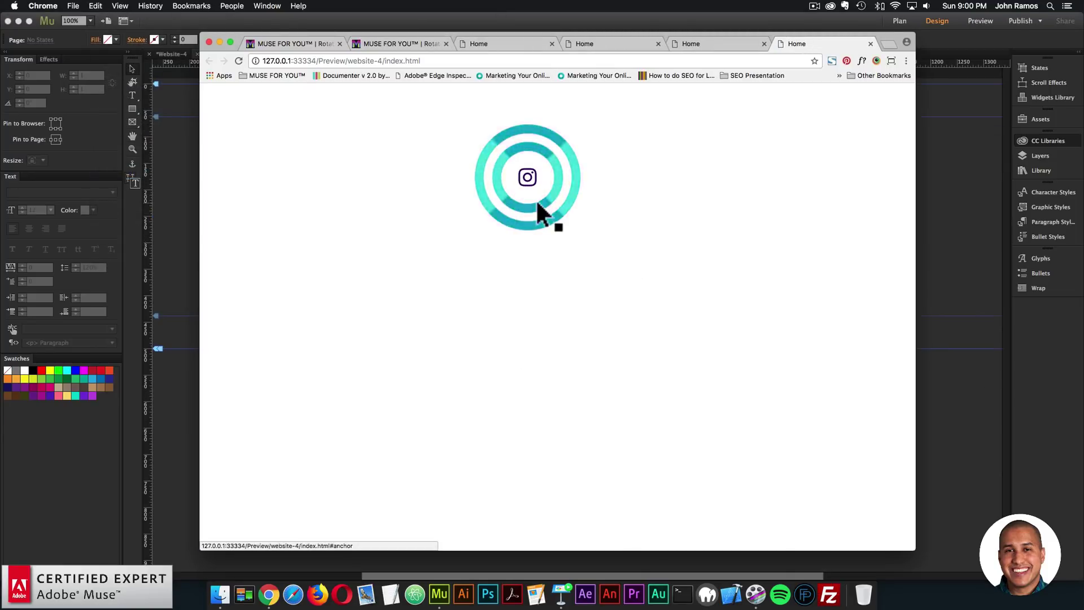
{"action": "left_click", "coordinate": [951, 239]}
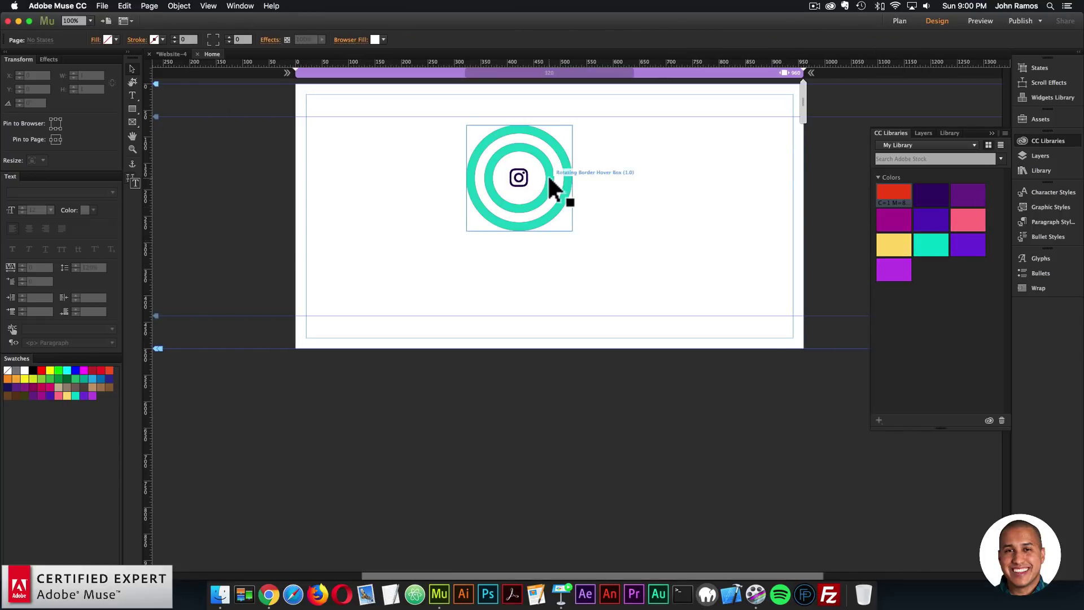
Set the hover box widget's effect hover speed to 0.45 seconds
{"action": "left_click", "coordinate": [557, 182]}
{"action": "left_click", "coordinate": [581, 123]}
{"action": "left_click", "coordinate": [713, 295]}
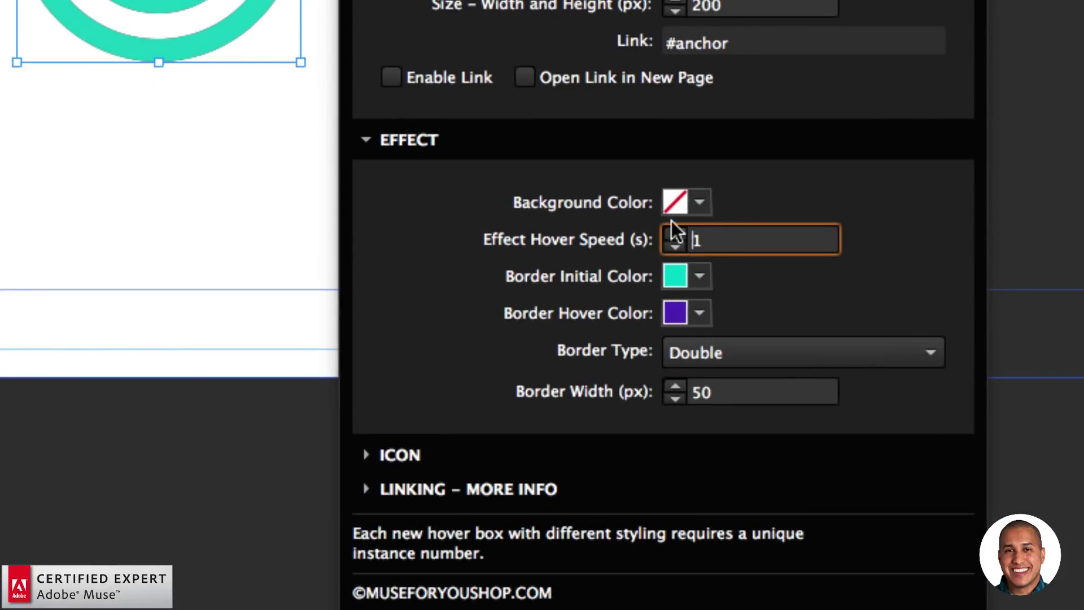
{"action": "type", "text": "0.45"}
{"action": "key", "text": "Return"}
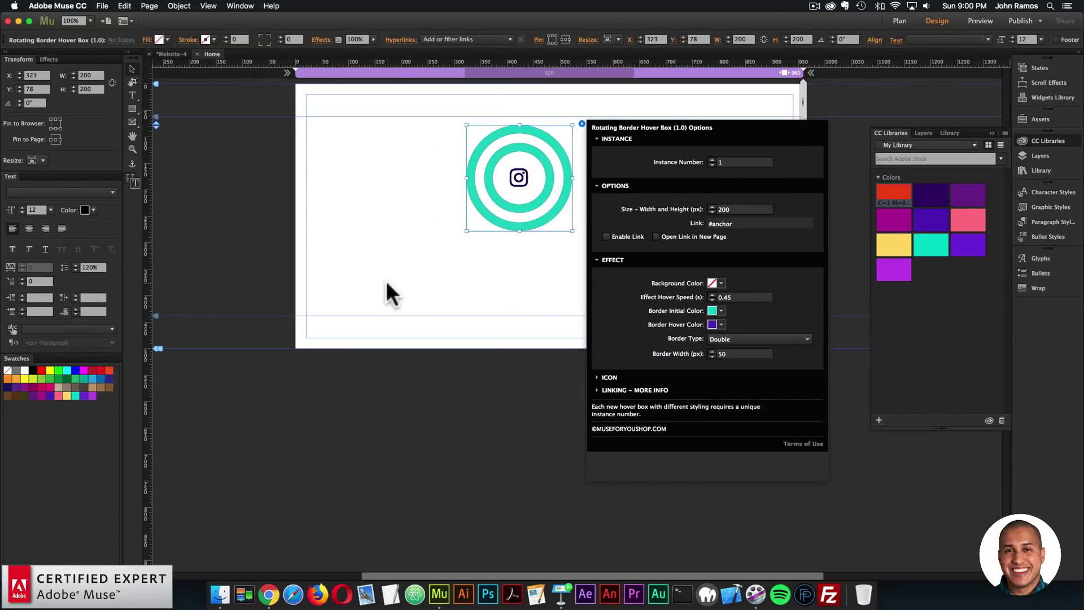
Preview the page in the browser to test the 0.45-second hover speed, and return to Adobe Muse
{"action": "left_click", "coordinate": [238, 86]}
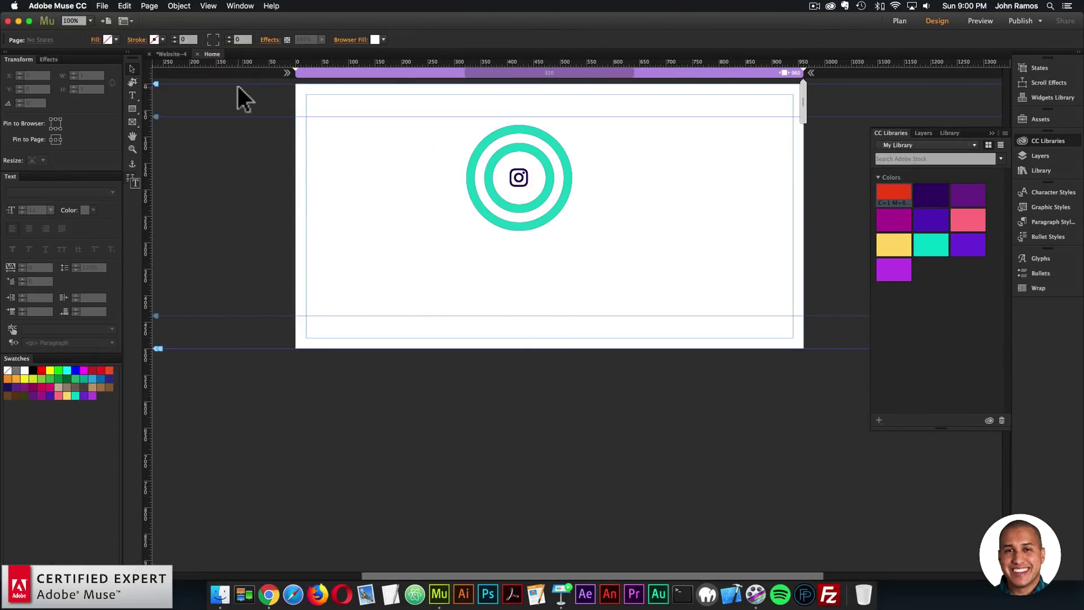
{"action": "left_click", "coordinate": [119, 6]}
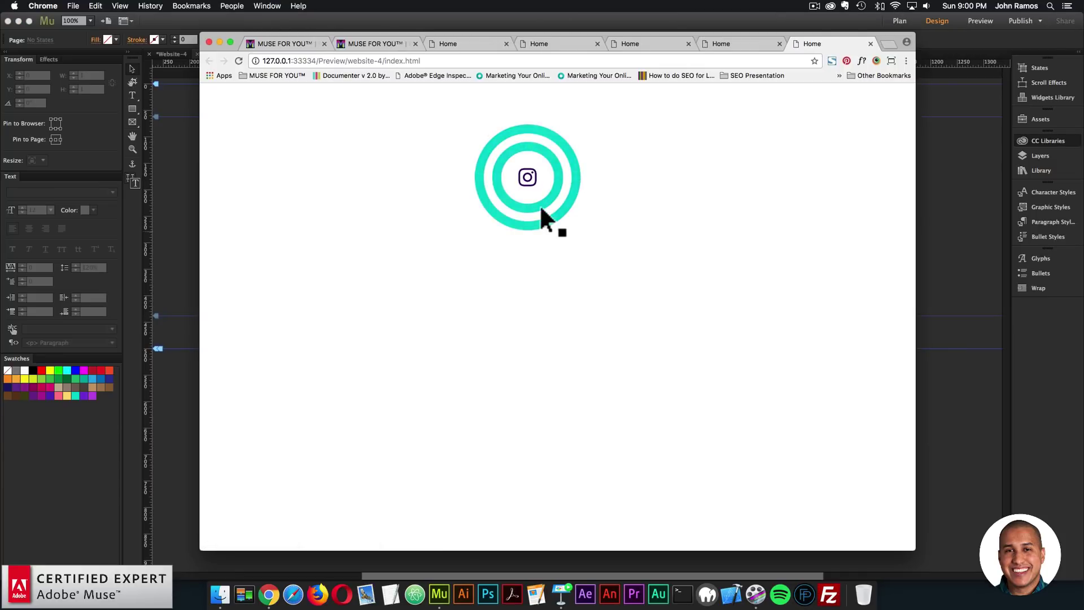
{"action": "left_click", "coordinate": [920, 235]}
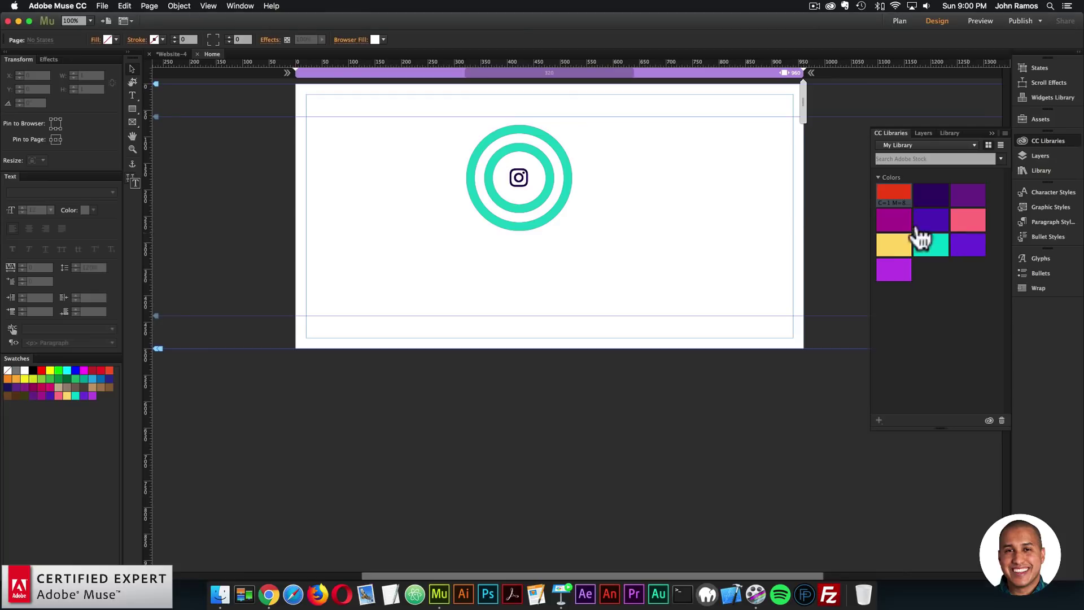
Set the icon size of the hover box widget to 75 px
{"action": "left_click", "coordinate": [582, 124]}
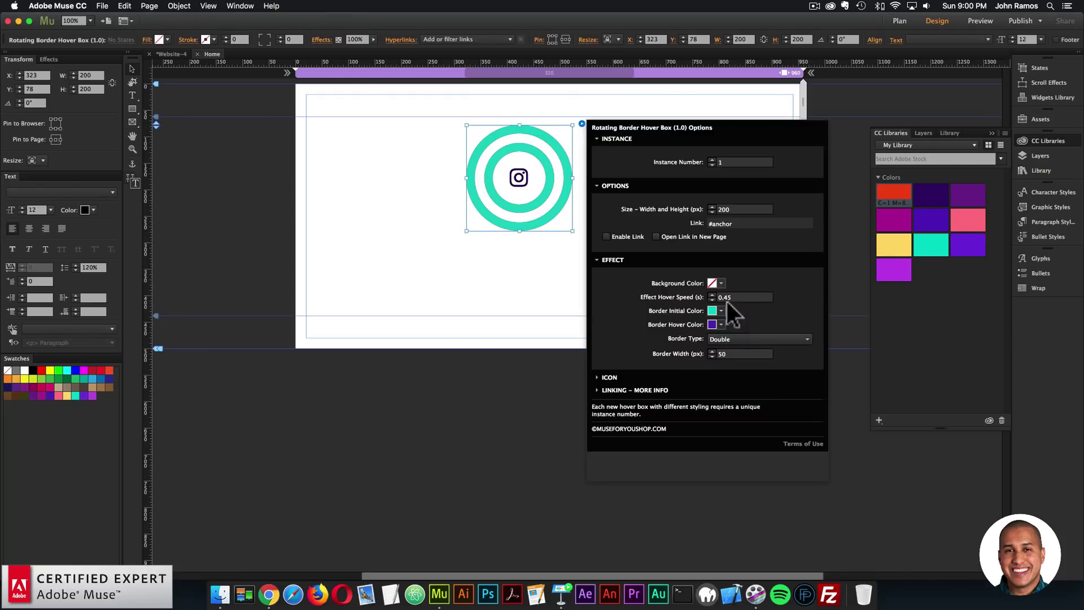
{"action": "left_click", "coordinate": [614, 375]}
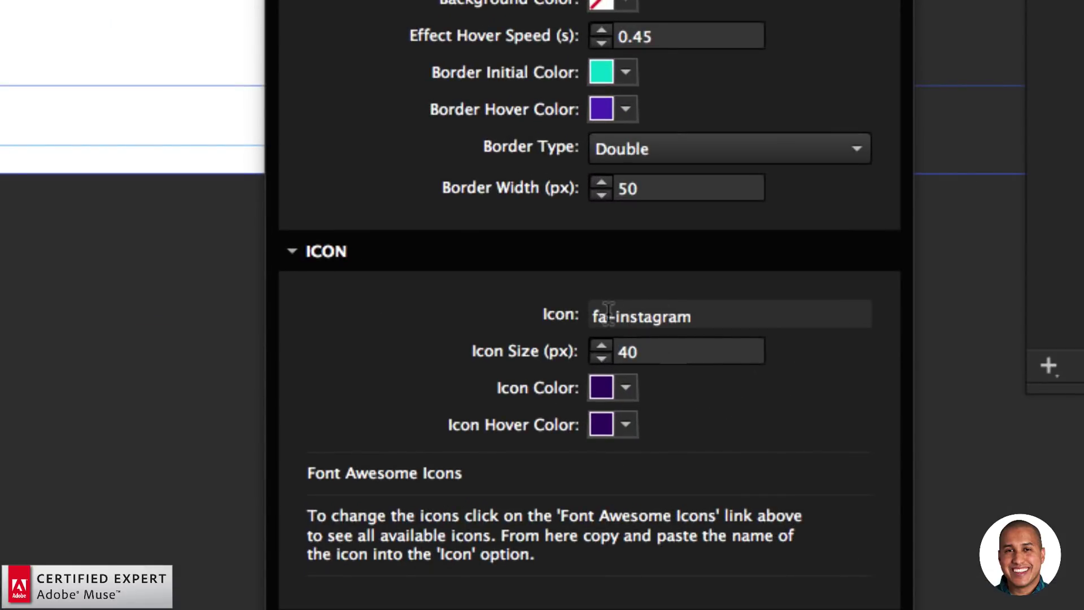
{"action": "double_click", "coordinate": [658, 355]}
{"action": "type", "text": "40"}
{"action": "double_click", "coordinate": [658, 354]}
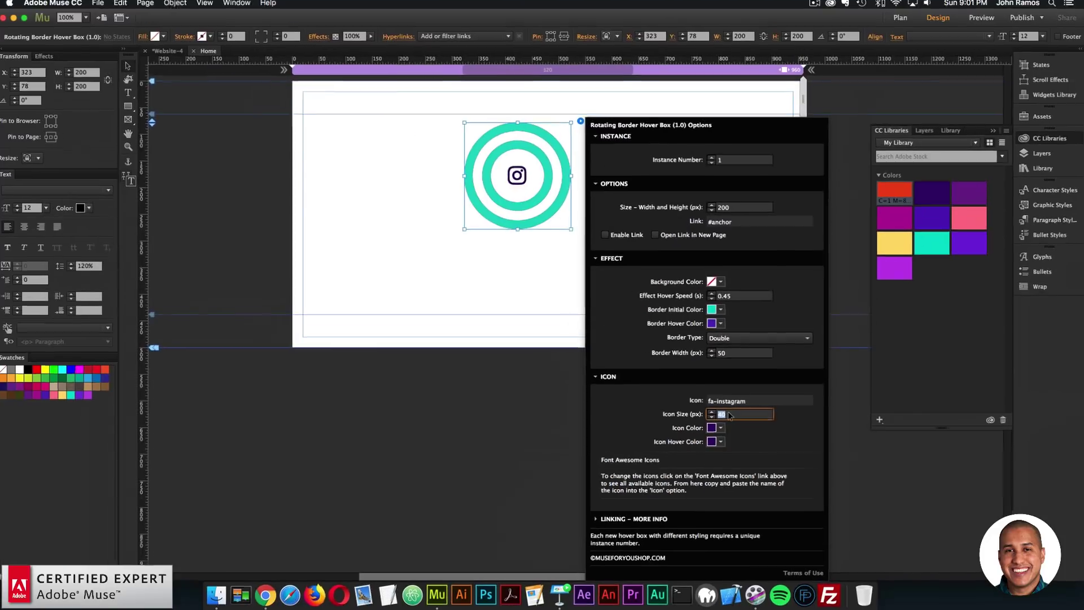
{"action": "left_click", "coordinate": [741, 414]}
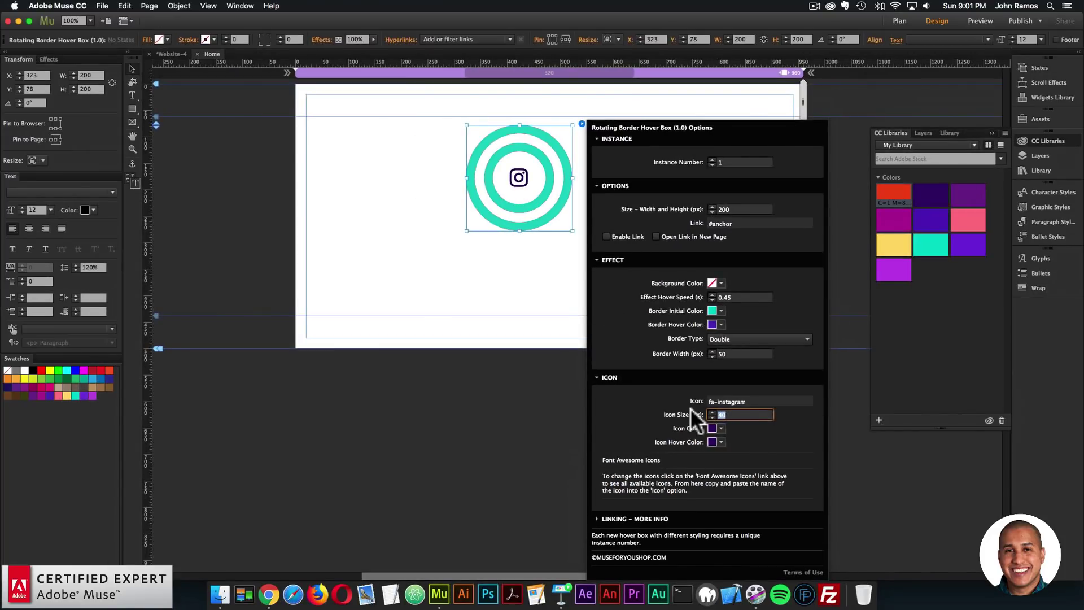
{"action": "type", "text": "75"}
{"action": "key", "text": "Return"}
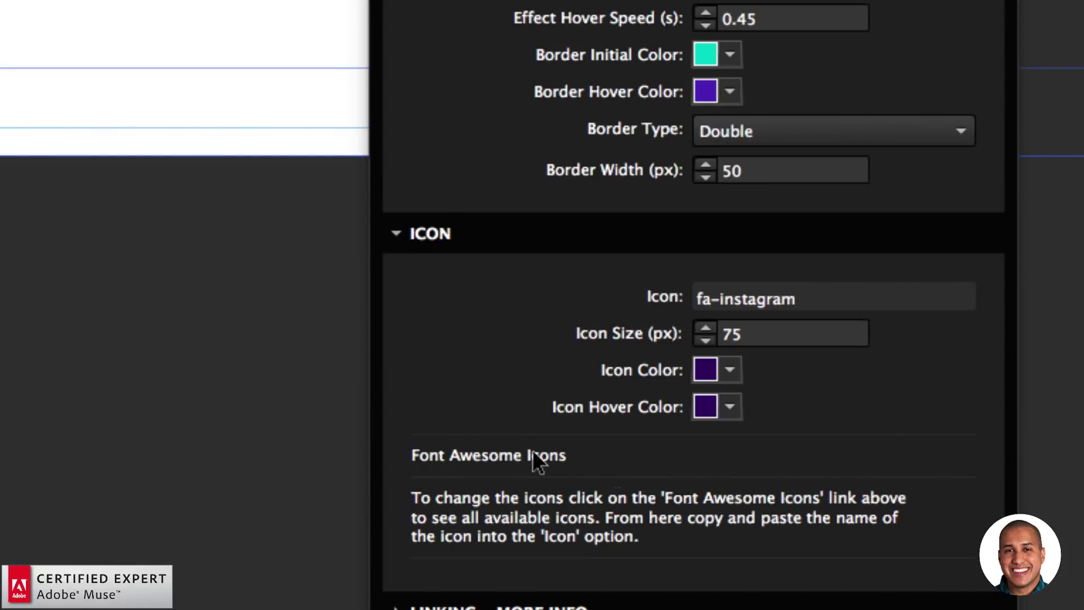
Open the Font Awesome icon list from the widget's icon options and copy the bolt icon's name, fa-bolt
{"action": "left_click", "coordinate": [484, 456]}
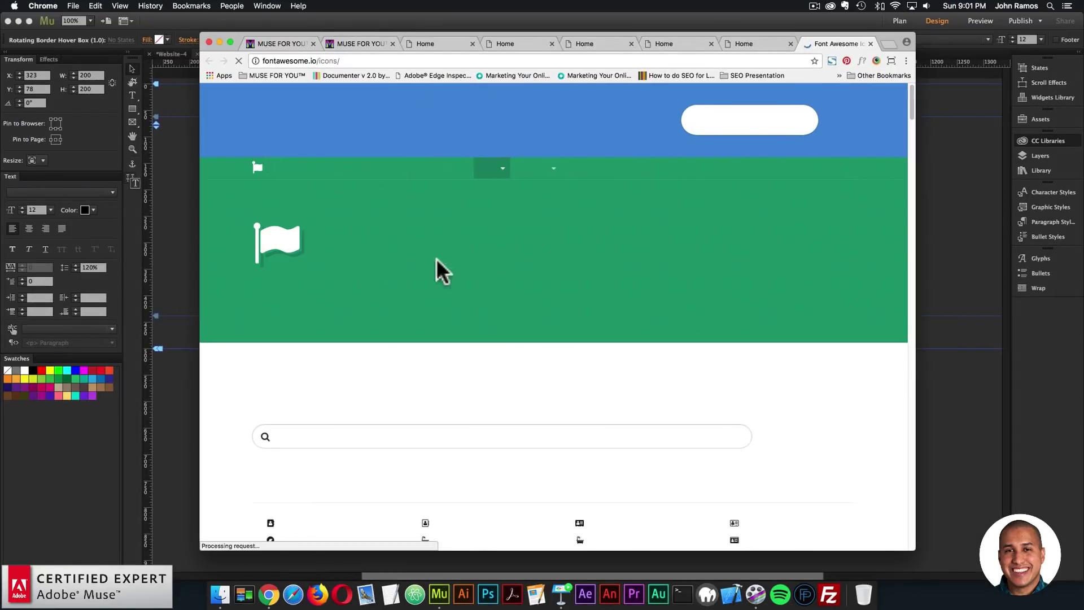
{"action": "scroll", "coordinate": [450, 285], "scroll_direction": "down", "scroll_amount": 5}
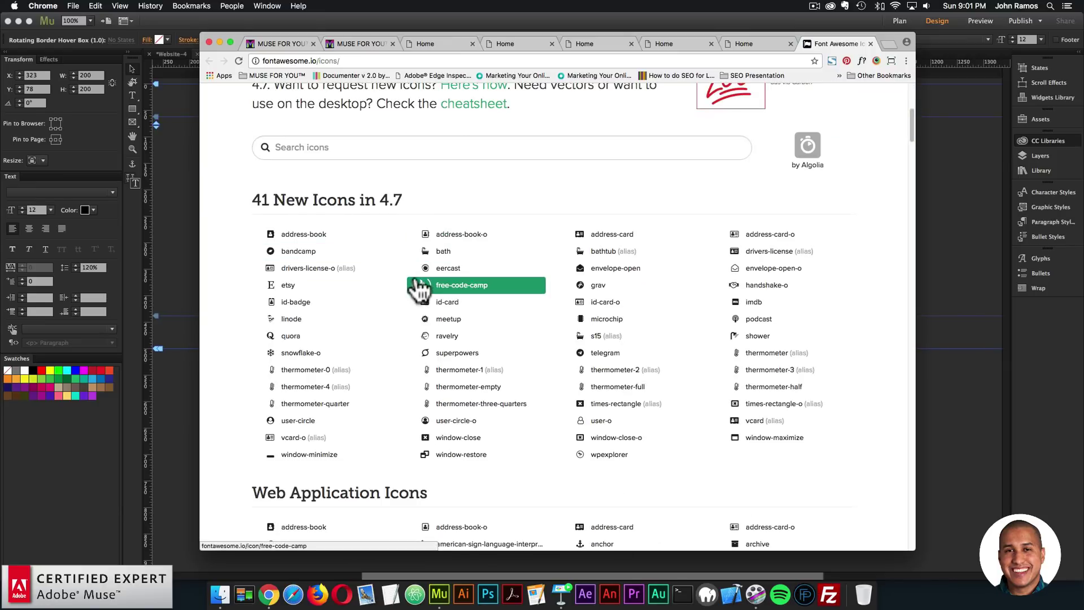
{"action": "scroll", "coordinate": [445, 285], "scroll_direction": "down", "scroll_amount": 7}
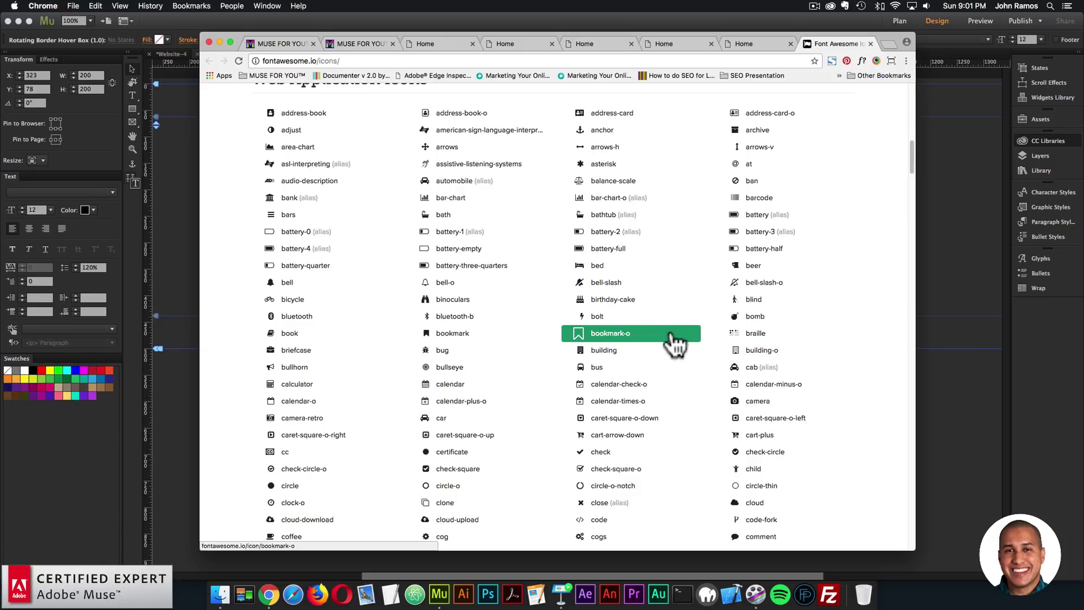
{"action": "left_click", "coordinate": [596, 317]}
{"action": "scroll", "coordinate": [480, 330], "scroll_direction": "down", "scroll_amount": 2}
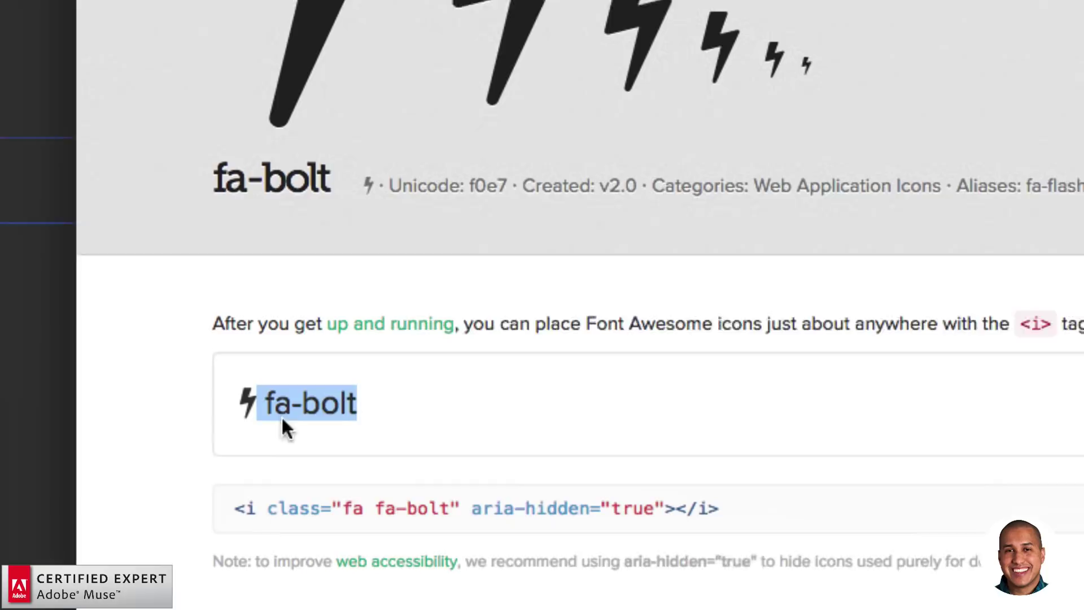
{"action": "left_click_drag", "start_coordinate": [306, 419], "coordinate": [273, 416]}
{"action": "key", "text": "super+c"}
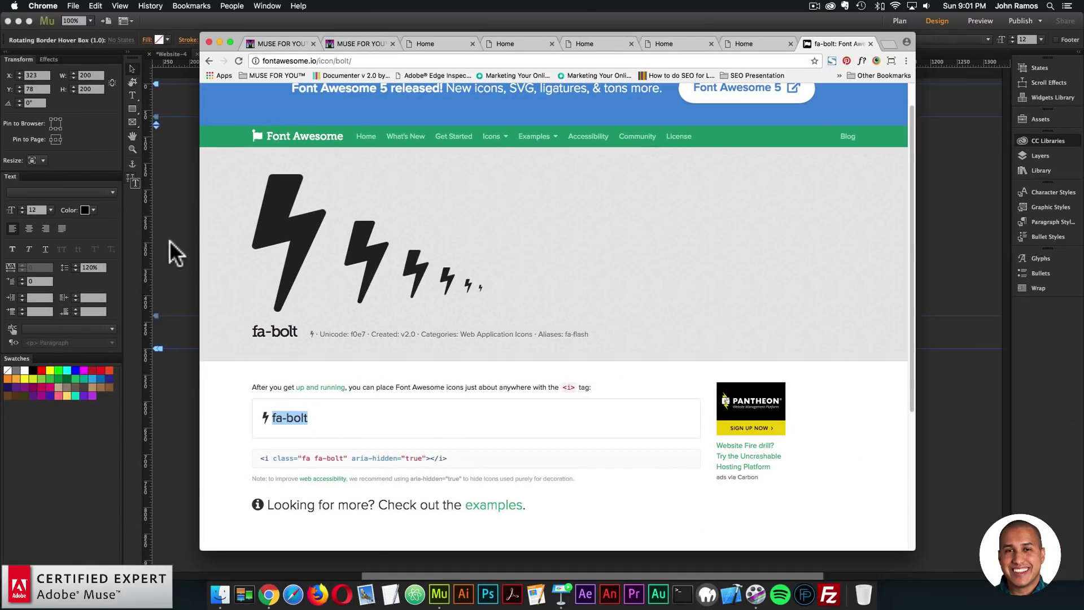
Return to Adobe Muse and replace the widget's icon name with the copied fa-bolt
{"action": "left_click", "coordinate": [169, 239]}
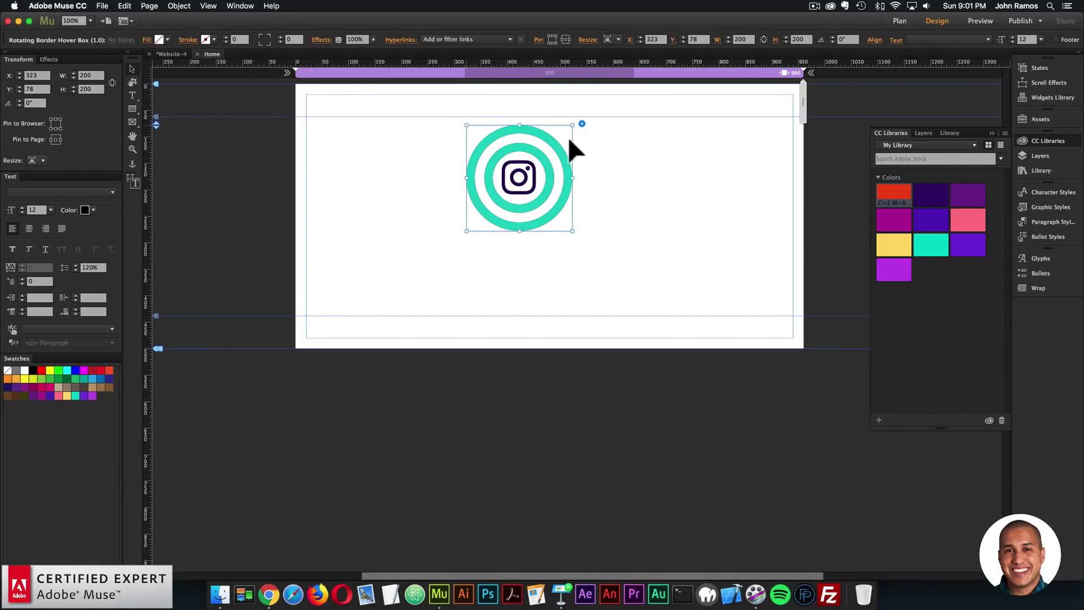
{"action": "left_click", "coordinate": [581, 124]}
{"action": "left_click", "coordinate": [620, 378]}
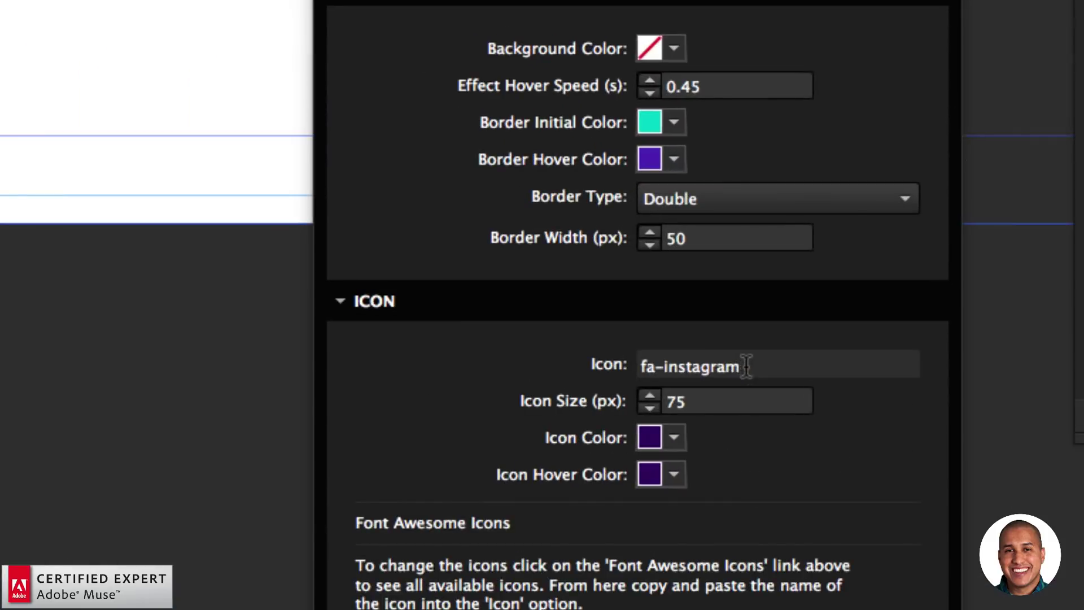
{"action": "triple_click", "coordinate": [750, 402]}
{"action": "key", "text": "super+v"}
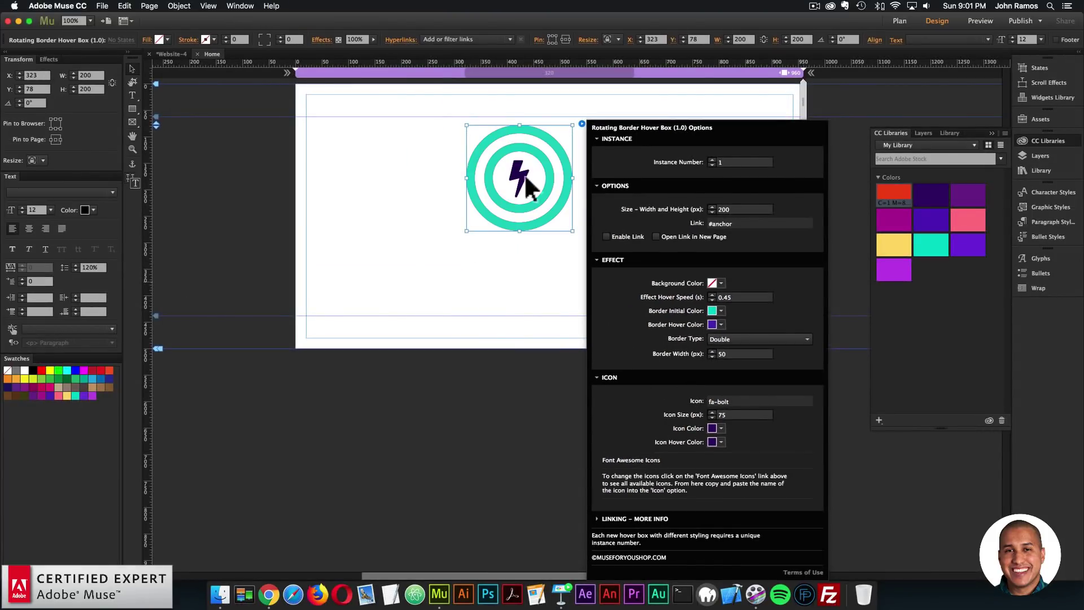
Set the hover box widget's icon color to turquoise and its icon hover color to purple
{"action": "left_click", "coordinate": [535, 341]}
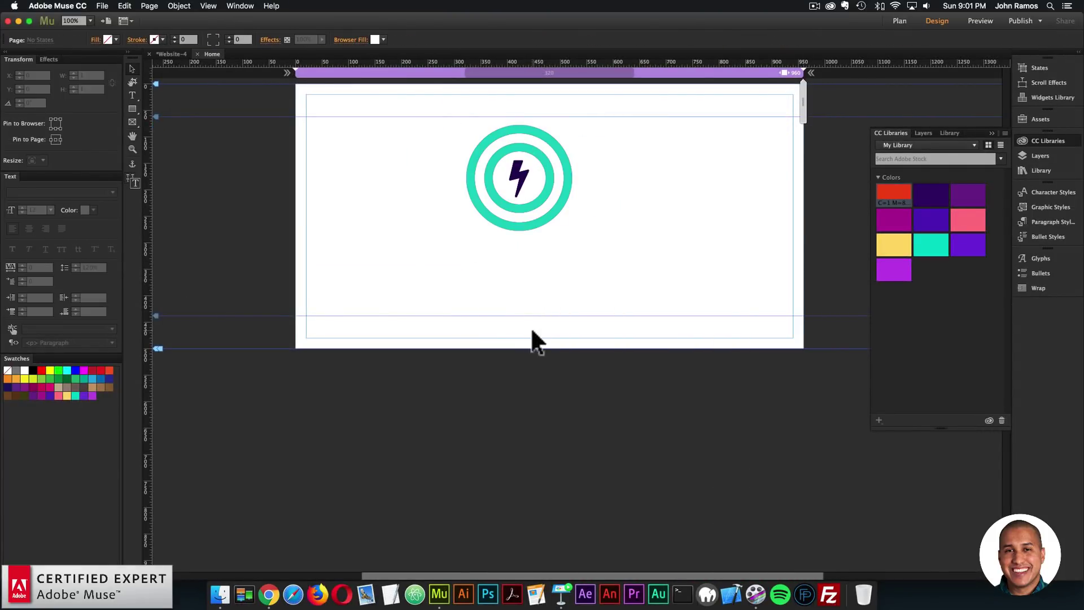
{"action": "left_click", "coordinate": [497, 133]}
{"action": "left_click", "coordinate": [581, 123]}
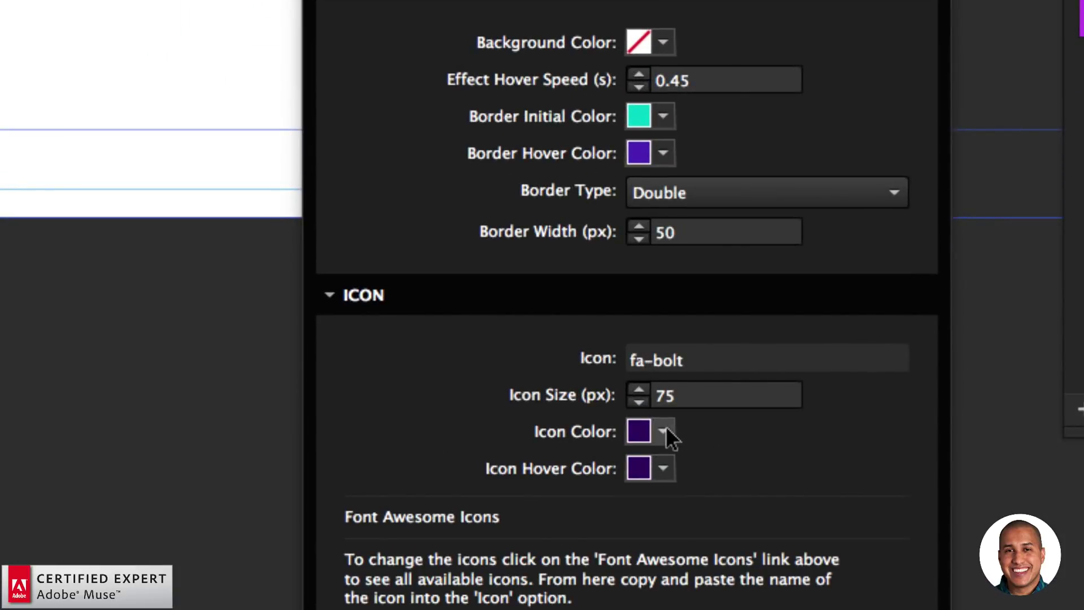
{"action": "left_click", "coordinate": [721, 428]}
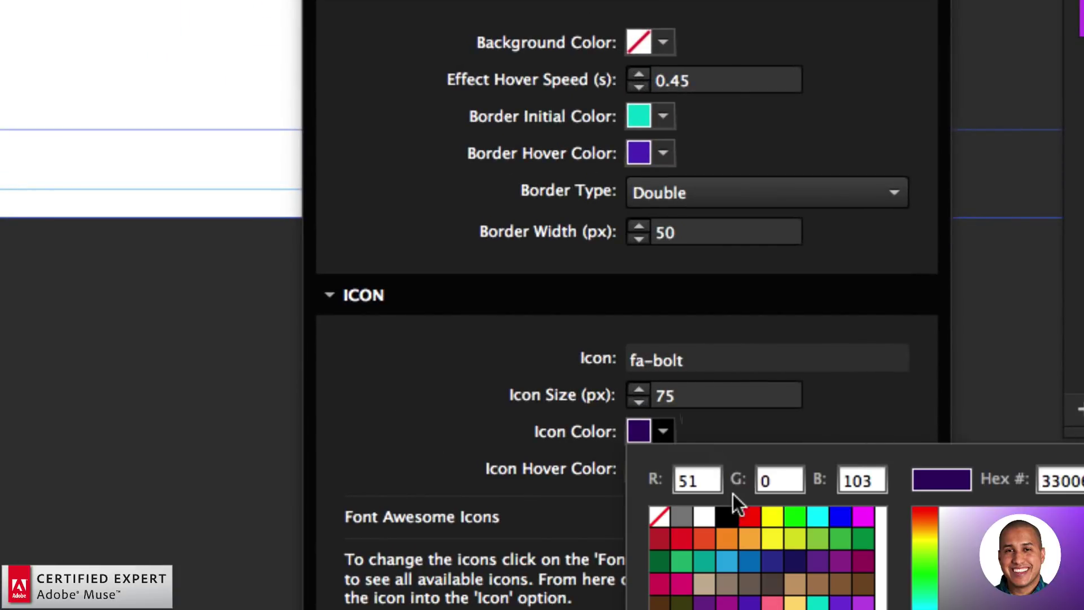
{"action": "left_click", "coordinate": [818, 527]}
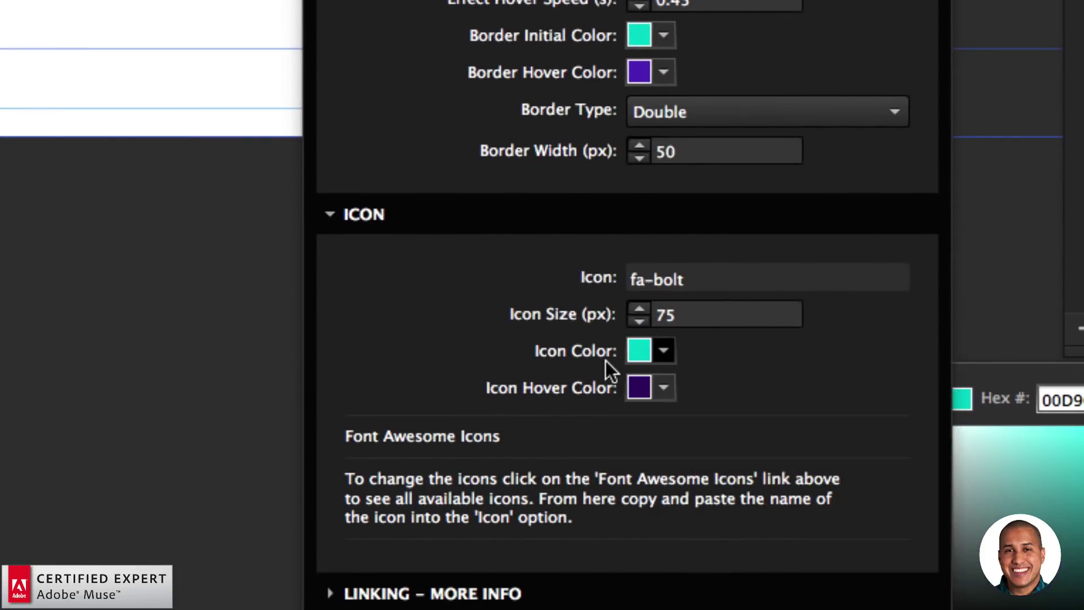
{"action": "left_click", "coordinate": [664, 388]}
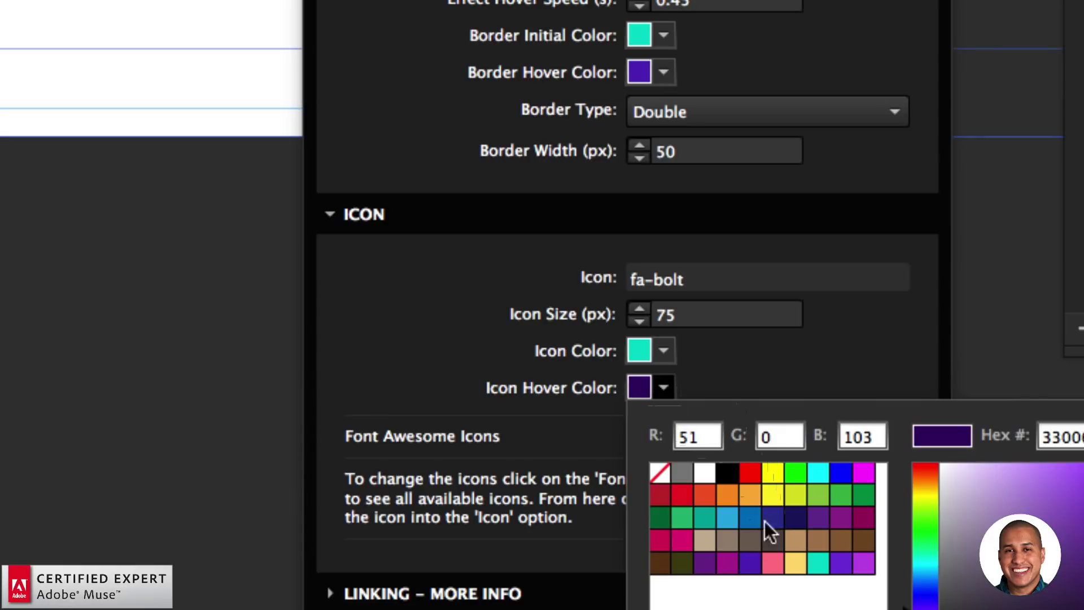
{"action": "left_click", "coordinate": [752, 562]}
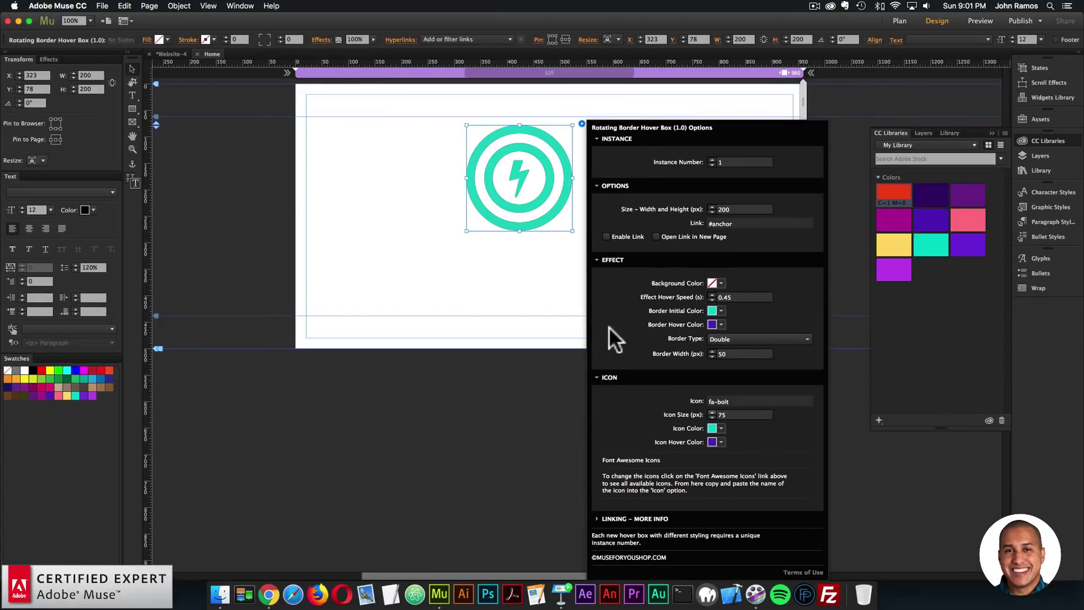
Preview the page in the browser to test the new icon colors on hover, and return to Adobe Muse
{"action": "left_click", "coordinate": [499, 305]}
{"action": "left_click", "coordinate": [102, 5]}
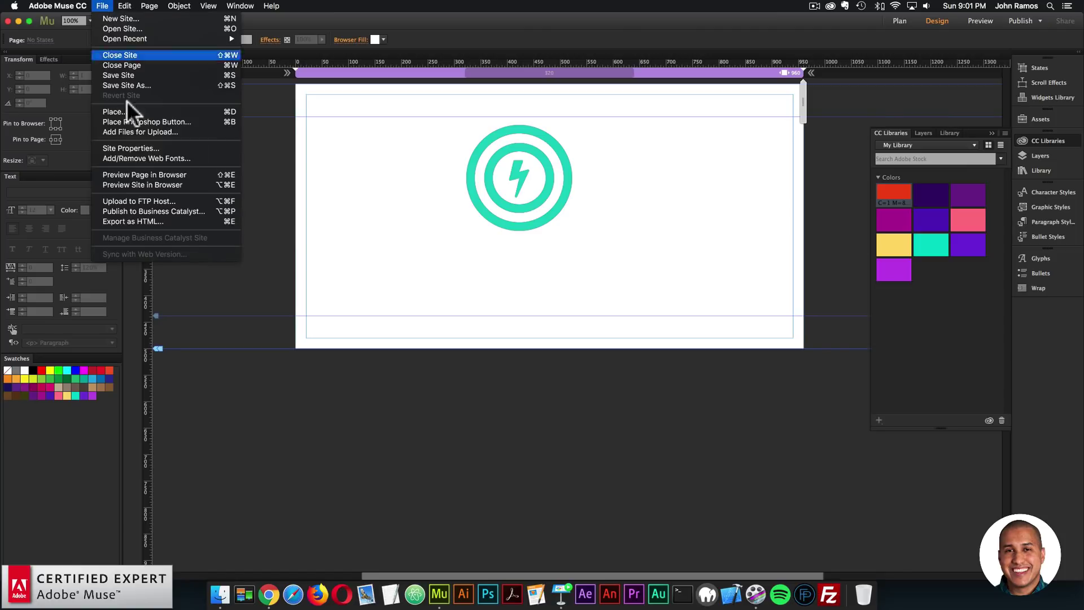
{"action": "left_click", "coordinate": [132, 172]}
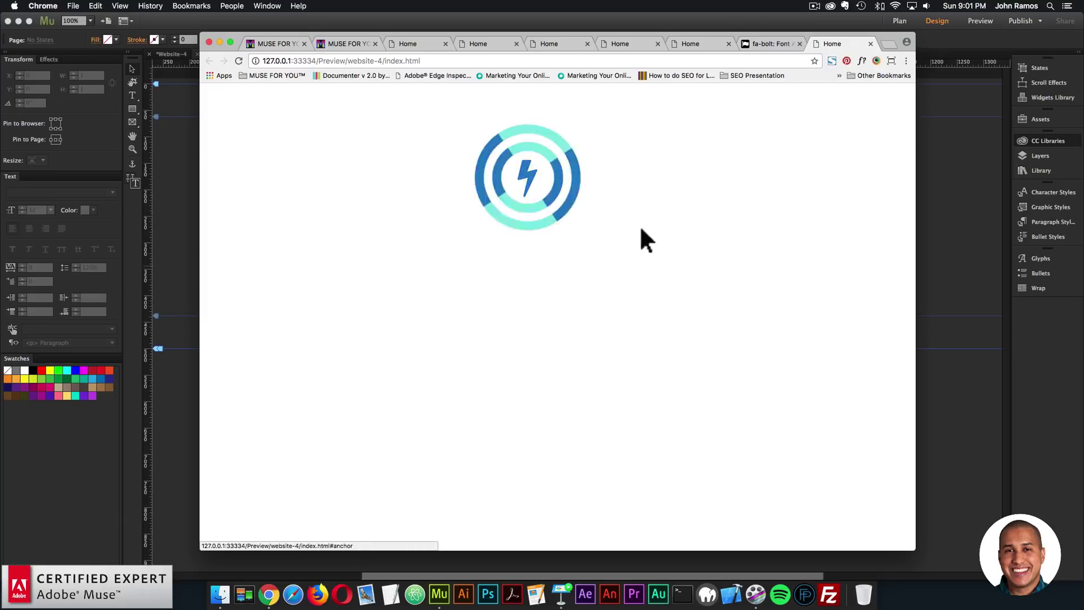
{"action": "left_click", "coordinate": [920, 229]}
Open the hover box widget's additional linking information and read how to write internal, external and anchor links
{"action": "left_click", "coordinate": [572, 163]}
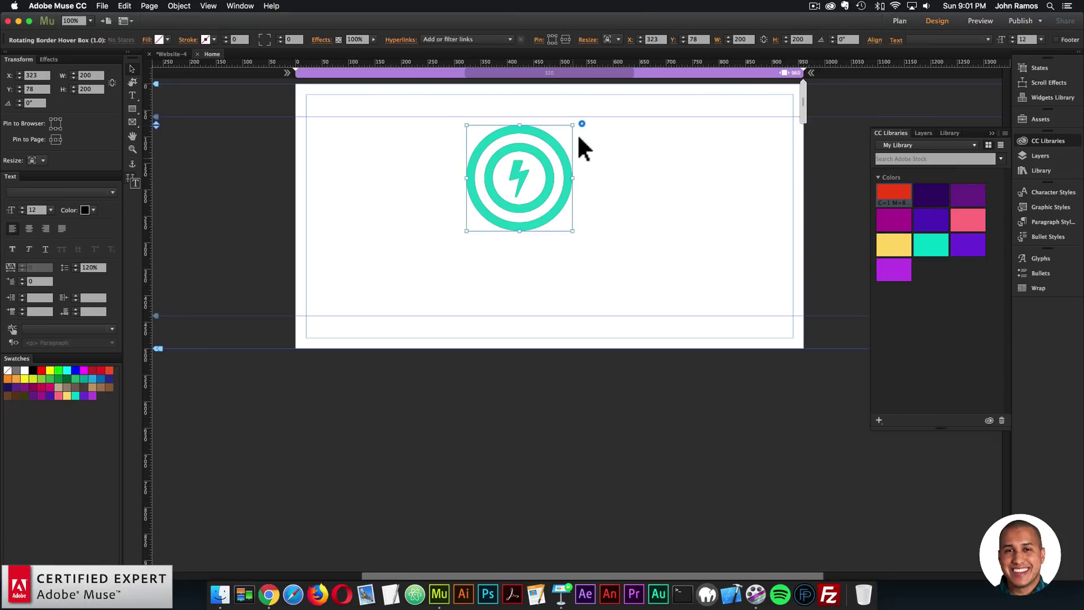
{"action": "left_click", "coordinate": [582, 123]}
{"action": "left_click", "coordinate": [581, 123]}
{"action": "left_click", "coordinate": [581, 123]}
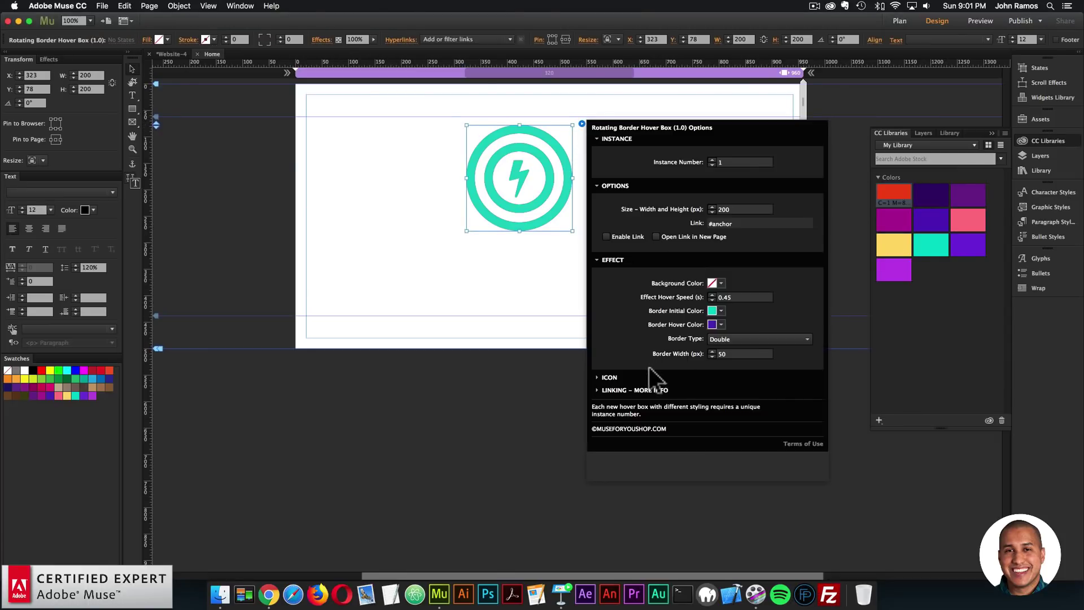
{"action": "left_click", "coordinate": [620, 390]}
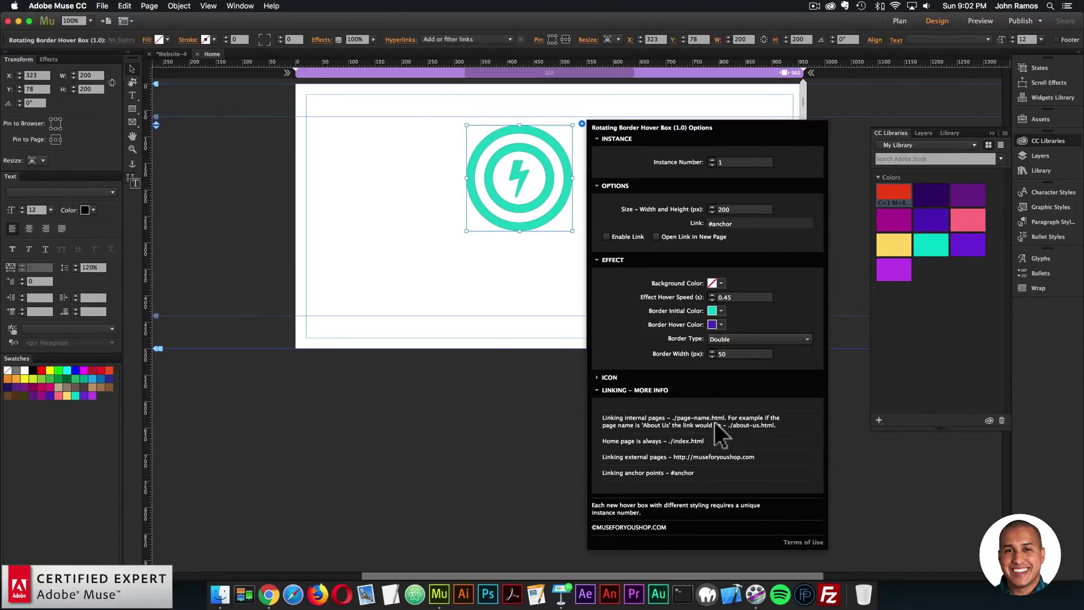
Move the hover box to about X 142, Y 62 and place a copy of it at about X 487, Y 62
{"action": "left_click_drag", "start_coordinate": [525, 197], "coordinate": [429, 192]}
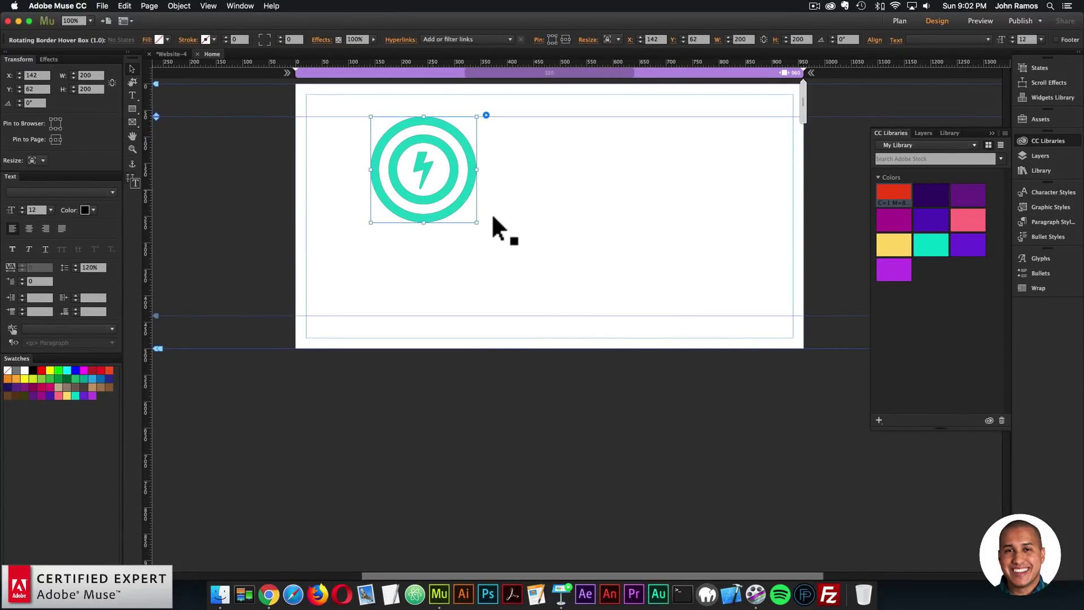
{"action": "key", "text": "super+v"}
{"action": "left_click_drag", "start_coordinate": [573, 298], "coordinate": [593, 150]}
Set the copied hover box's instance number to 2 and its width and height to 150 px
{"action": "left_click", "coordinate": [668, 115]}
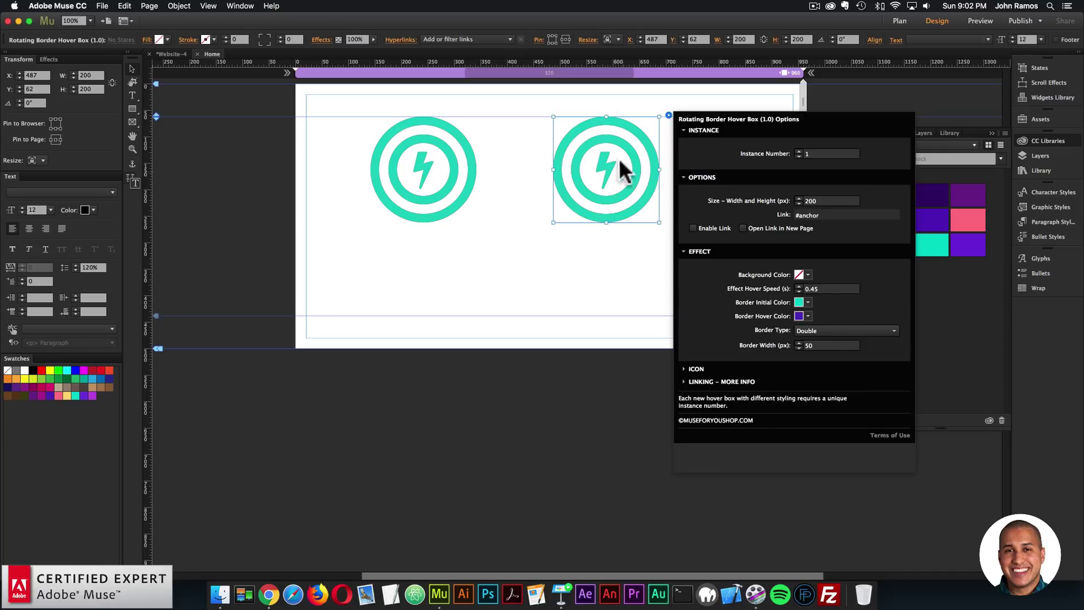
{"action": "left_click", "coordinate": [798, 151]}
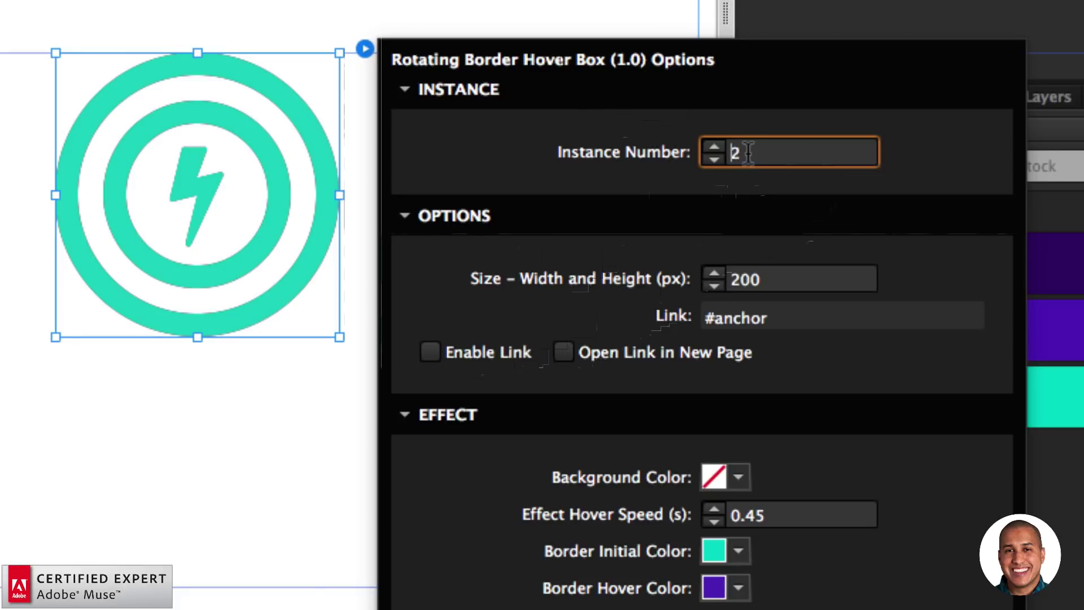
{"action": "key", "text": "Tab"}
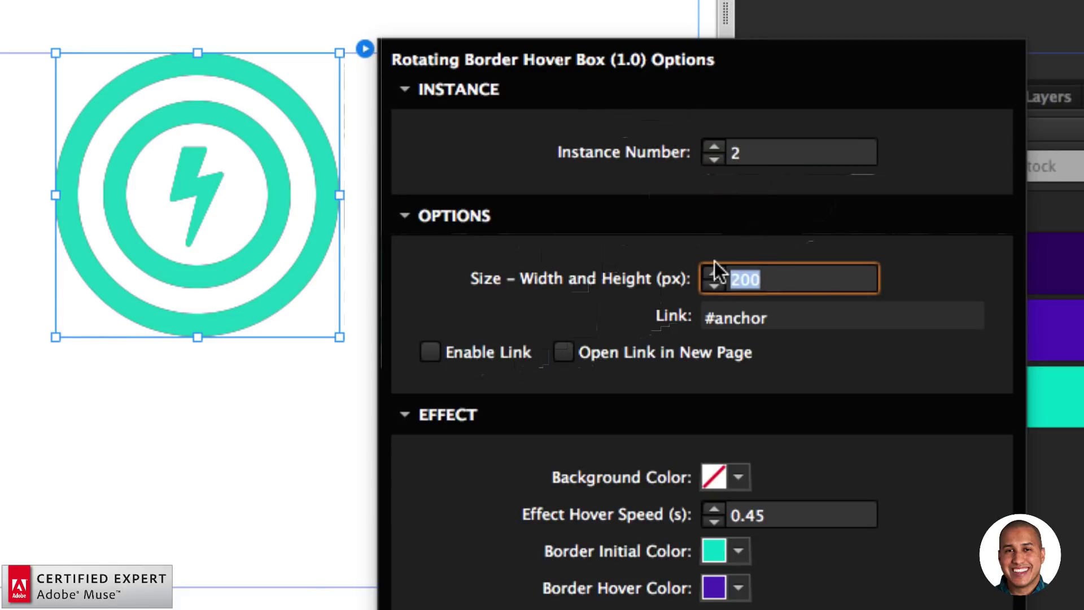
{"action": "type", "text": "150"}
{"action": "key", "text": "Return"}
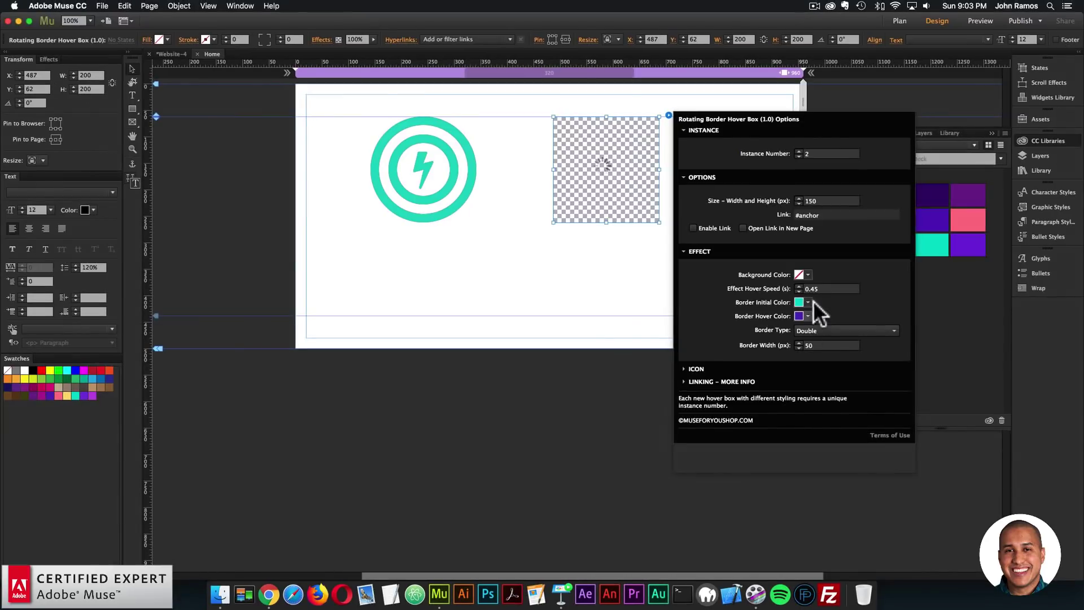
Set the second hover box's initial border color to purple and its border hover color to turquoise
{"action": "left_click", "coordinate": [808, 303]}
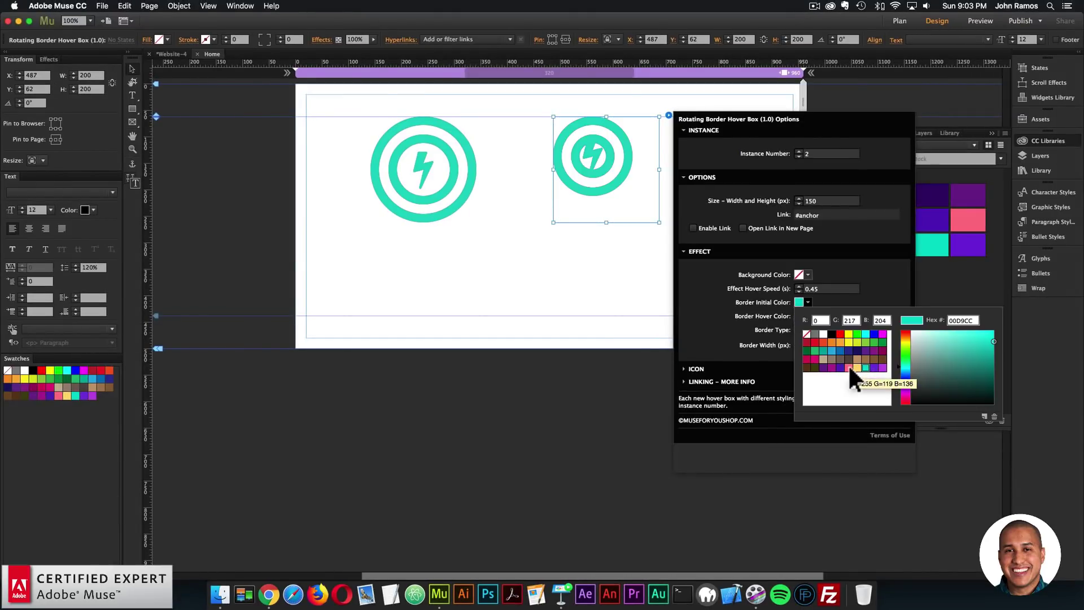
{"action": "left_click", "coordinate": [849, 367]}
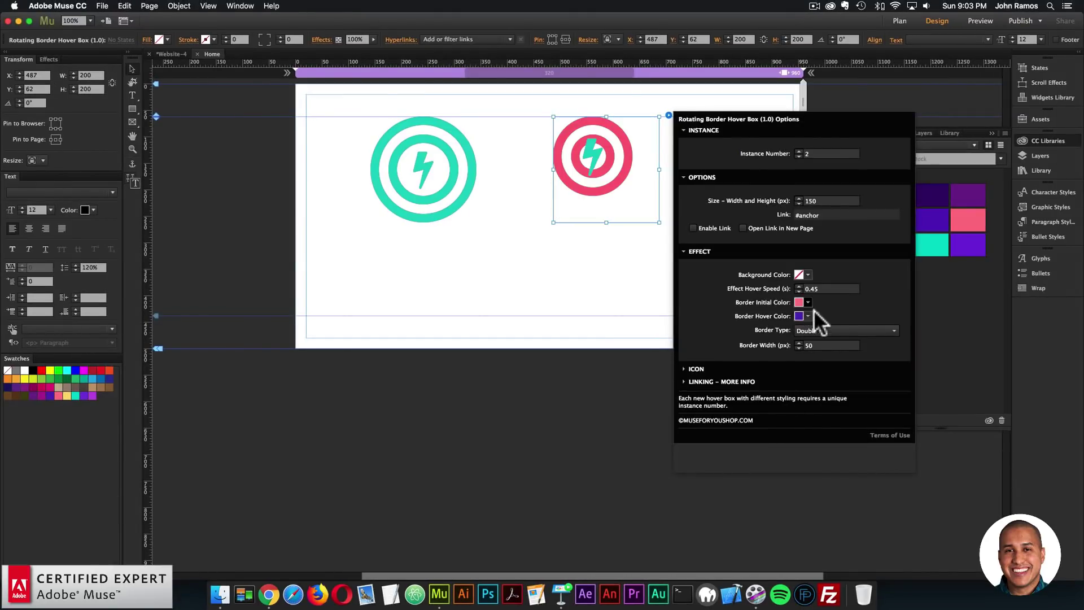
{"action": "left_click", "coordinate": [813, 310]}
{"action": "left_click", "coordinate": [873, 367]}
{"action": "left_click", "coordinate": [808, 316]}
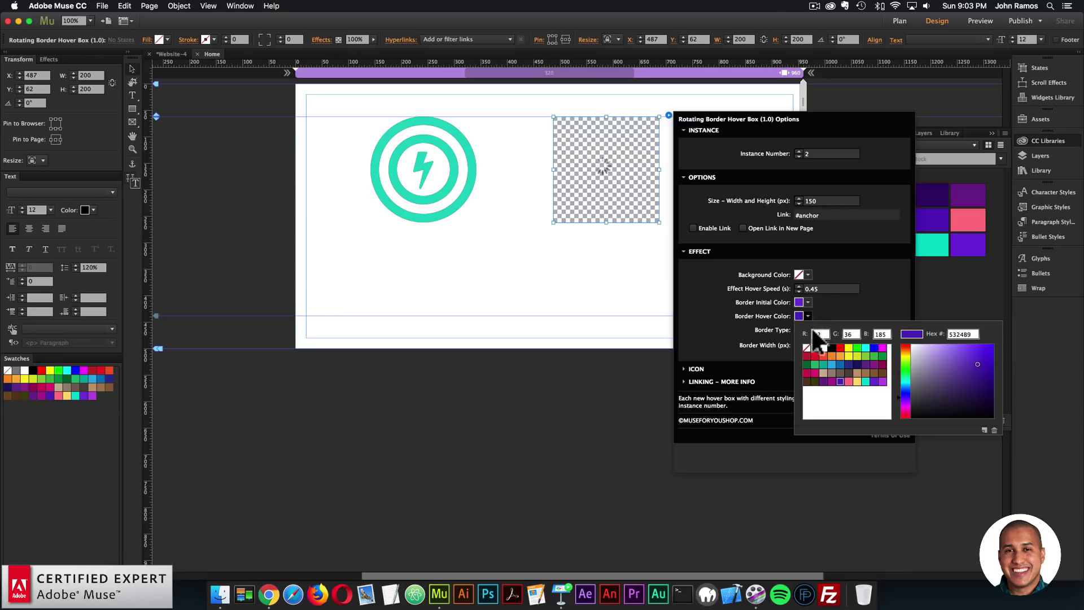
{"action": "left_click", "coordinate": [840, 381]}
{"action": "left_click", "coordinate": [864, 380]}
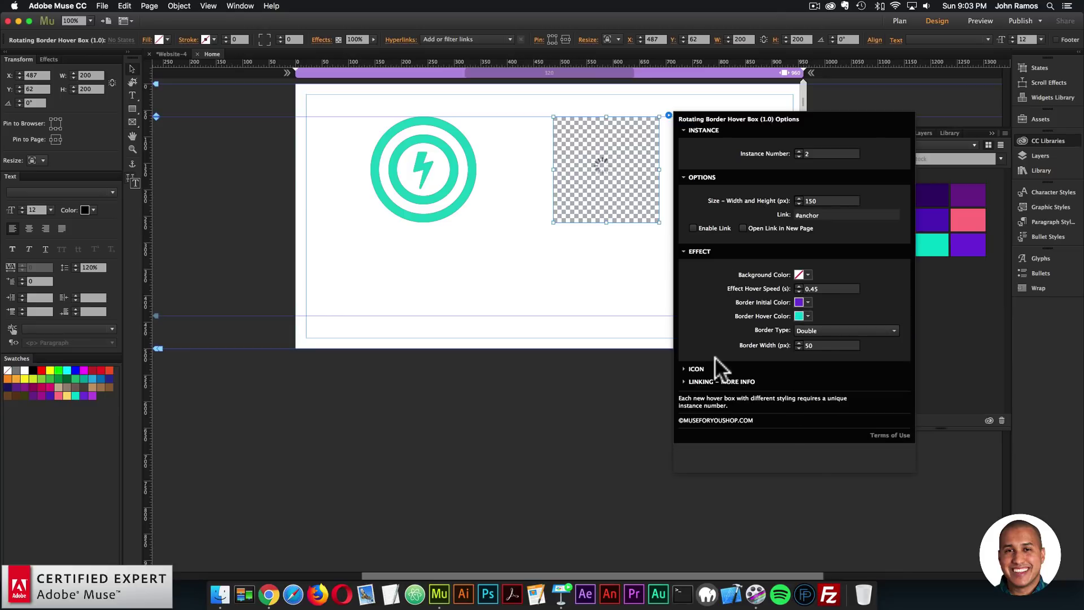
Open the Font Awesome icon list from the second hover box's icon options and copy the icon name fa-user-circle-o
{"action": "left_click", "coordinate": [701, 368]}
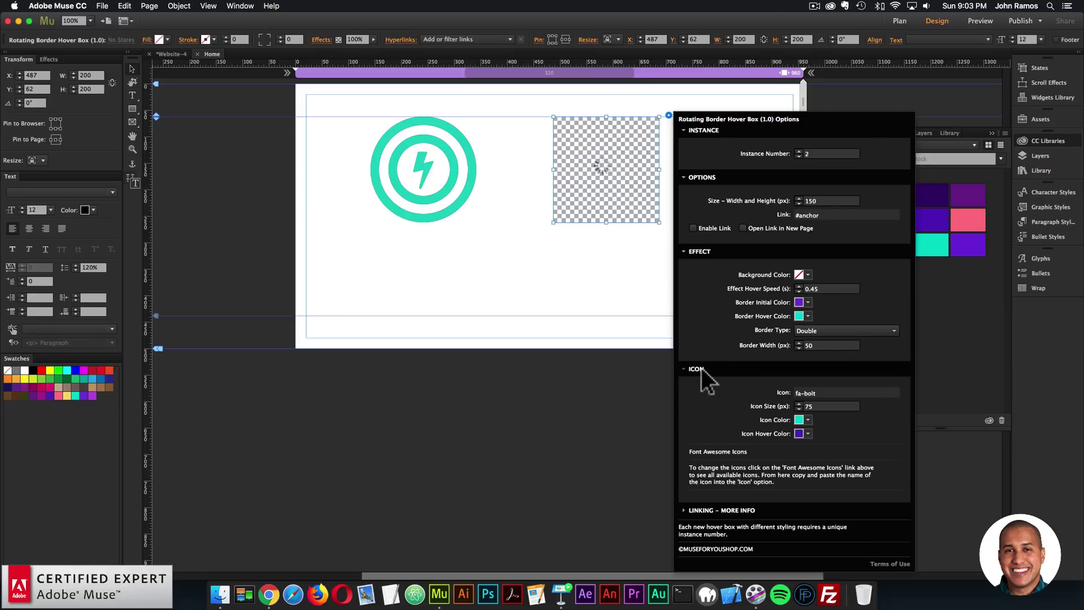
{"action": "left_click", "coordinate": [733, 451]}
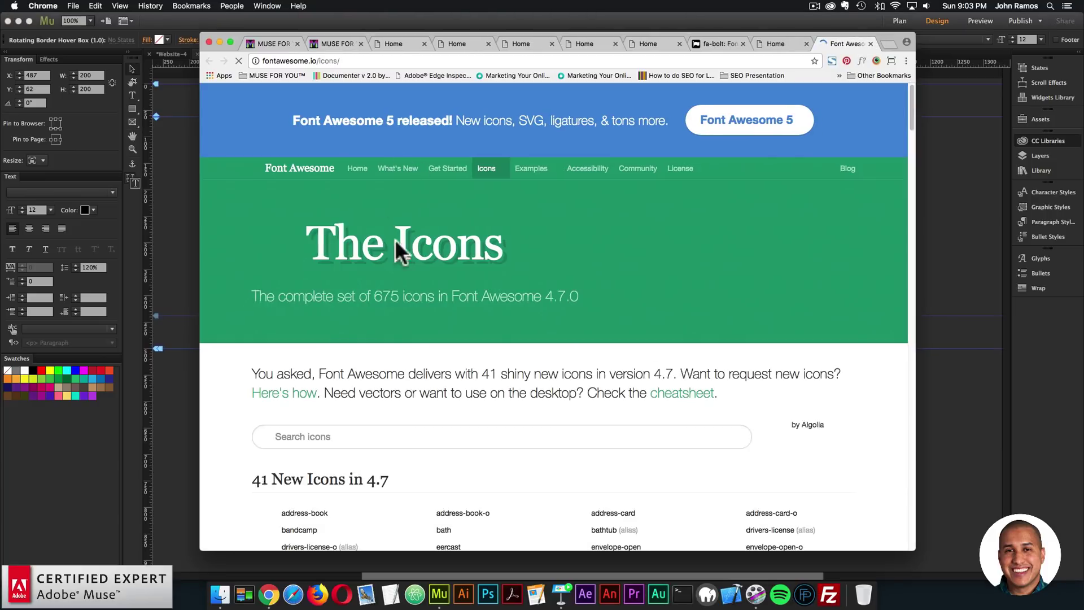
{"action": "scroll", "coordinate": [403, 251], "scroll_direction": "down", "scroll_amount": 3}
{"action": "scroll", "coordinate": [407, 262], "scroll_direction": "down", "scroll_amount": 10}
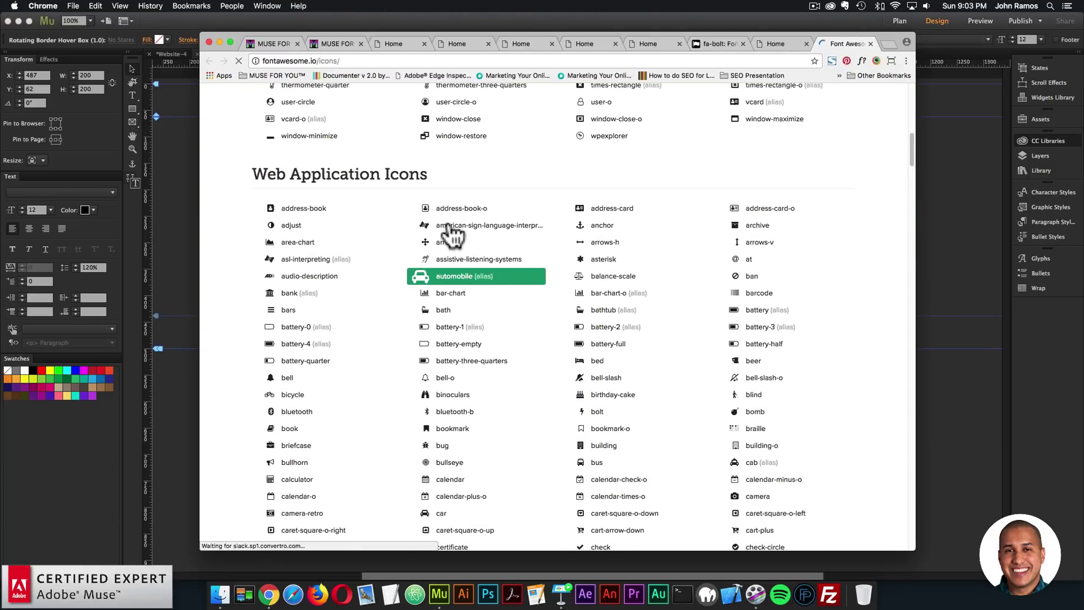
{"action": "scroll", "coordinate": [609, 309], "scroll_direction": "down", "scroll_amount": 8}
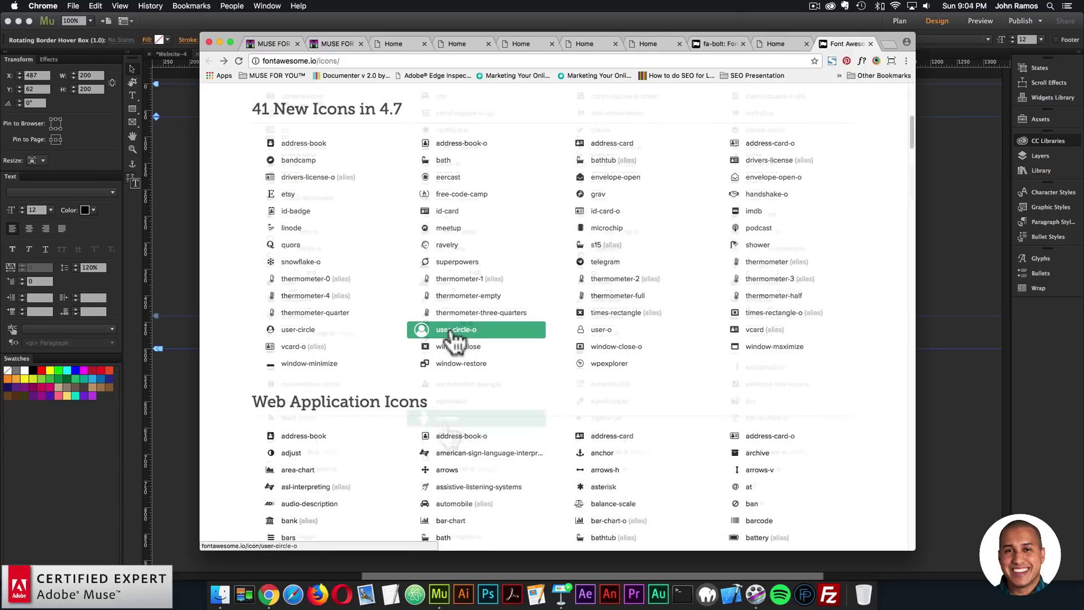
{"action": "left_click", "coordinate": [454, 337]}
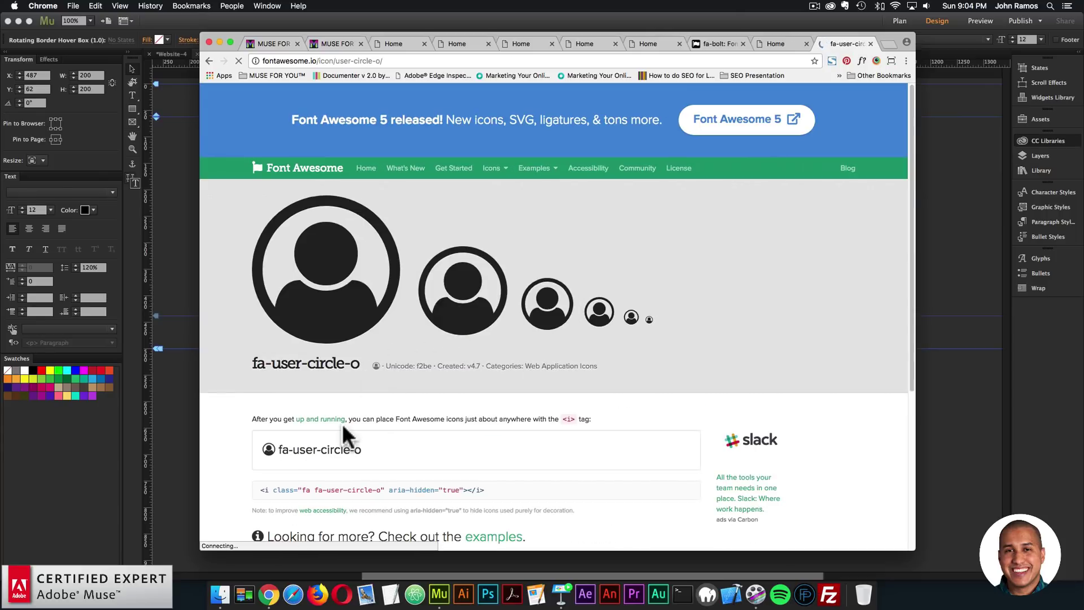
{"action": "left_click_drag", "start_coordinate": [361, 442], "coordinate": [264, 436]}
{"action": "left_click_drag", "start_coordinate": [361, 449], "coordinate": [276, 448]}
{"action": "key", "text": "super+c"}
Return to Adobe Muse and replace the second hover box's icon name with the copied fa-user-circle-o
{"action": "key", "text": "super+Tab"}
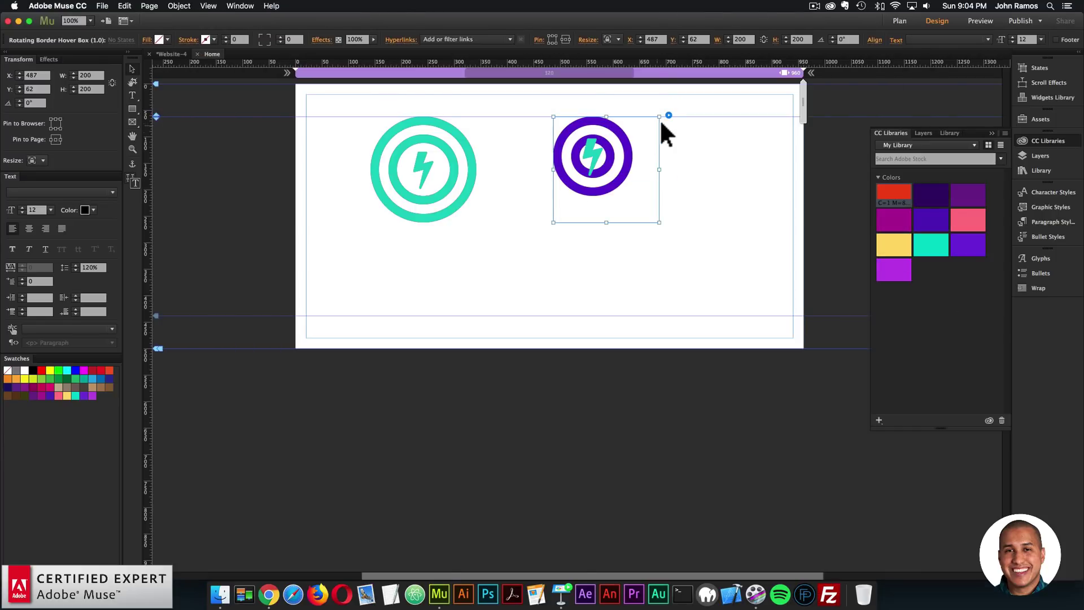
{"action": "left_click", "coordinate": [672, 112]}
{"action": "left_click", "coordinate": [648, 140]}
{"action": "left_click", "coordinate": [668, 115]}
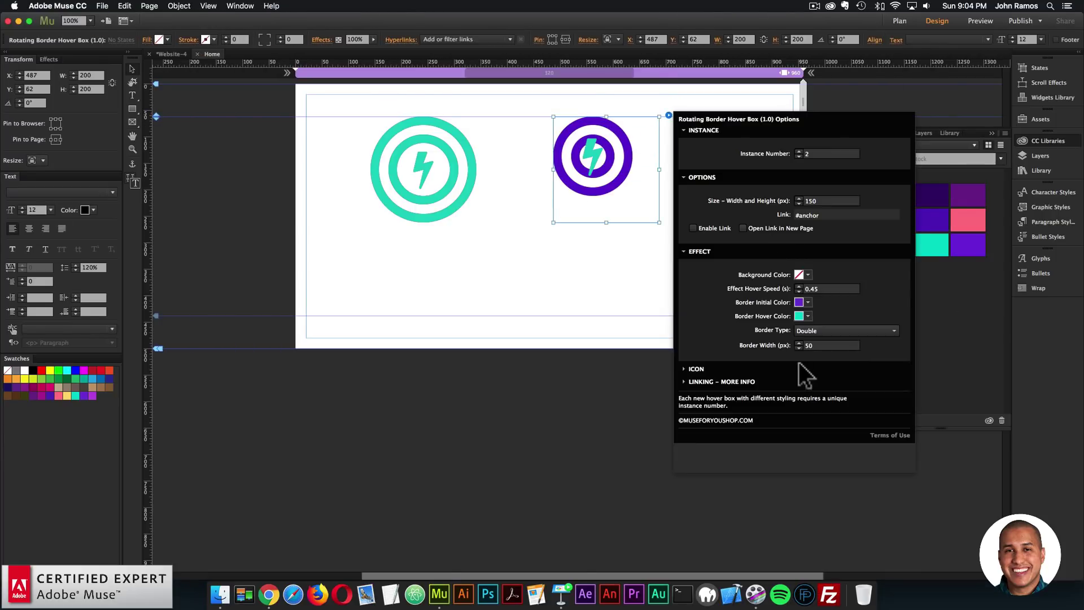
{"action": "left_click", "coordinate": [717, 368]}
{"action": "triple_click", "coordinate": [830, 393]}
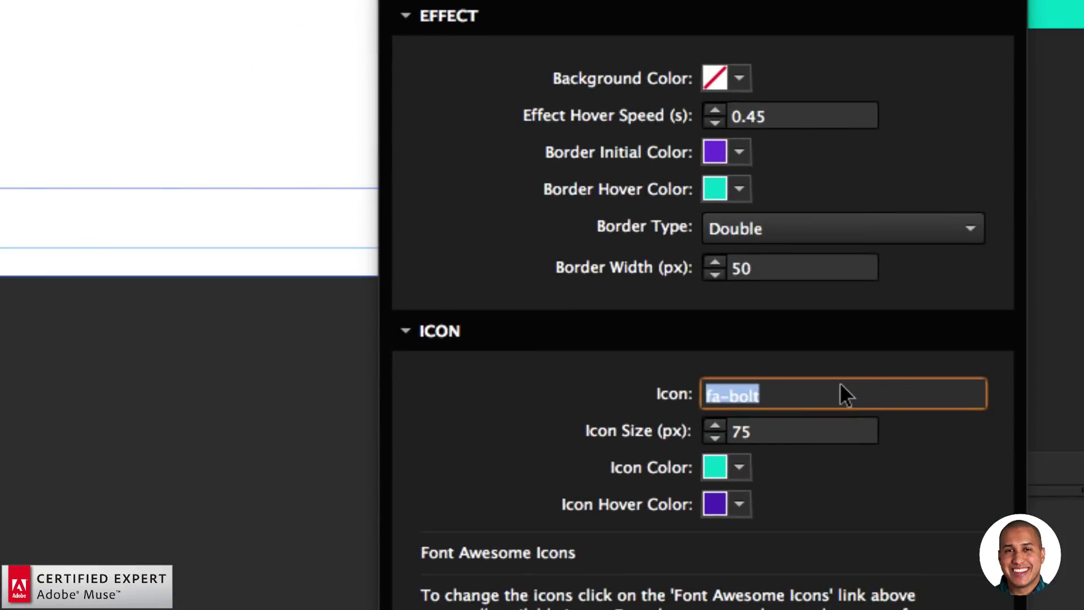
{"action": "key", "text": "super+v"}
{"action": "key", "text": "Return"}
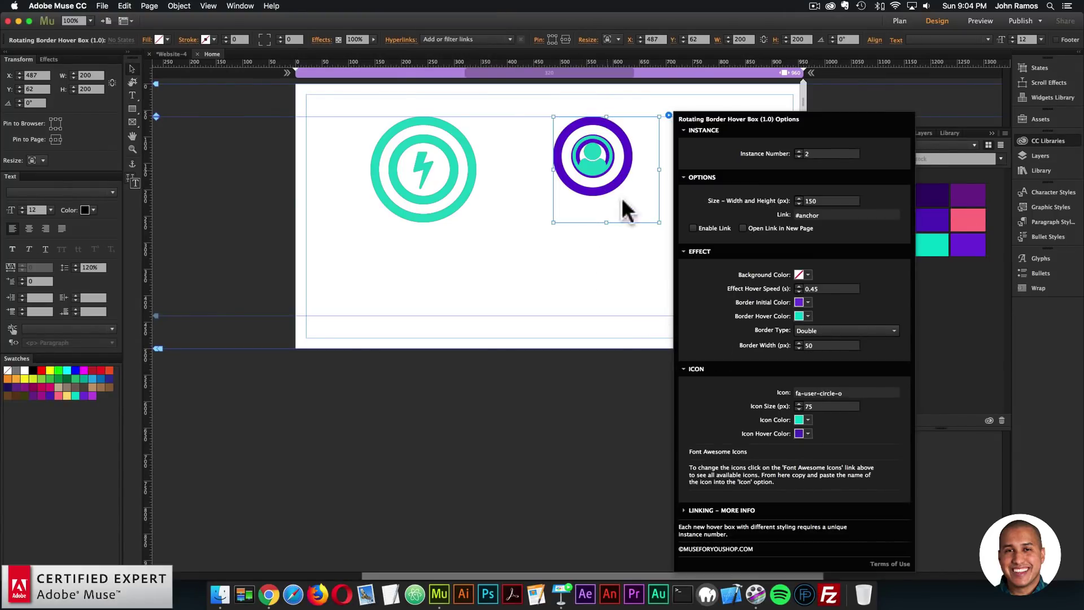
Set the icon size of the second hover box to 40 px
{"action": "left_click", "coordinate": [636, 162]}
{"action": "left_click", "coordinate": [669, 115]}
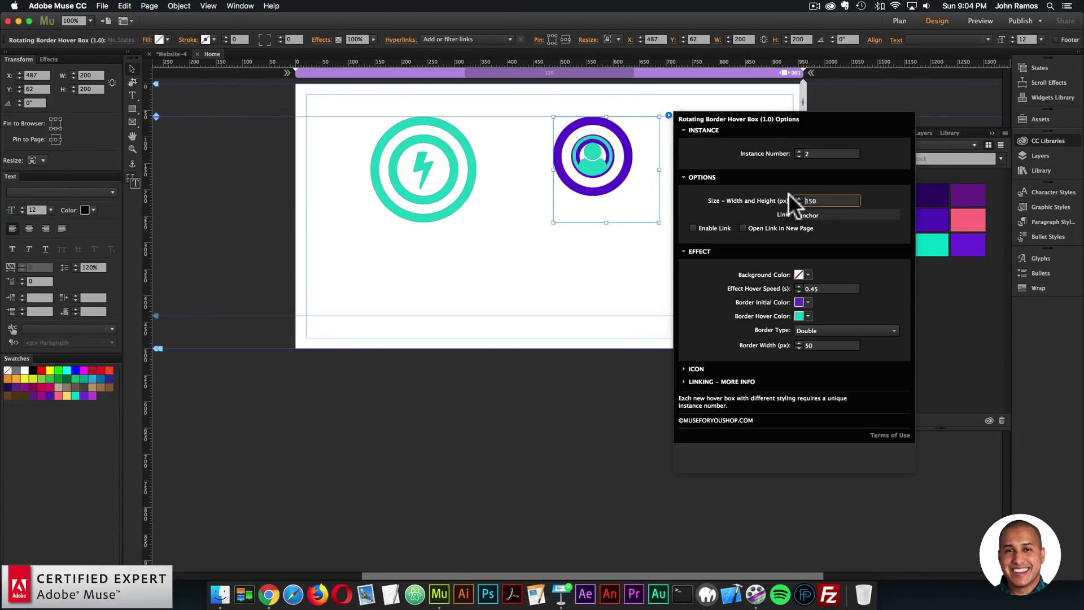
{"action": "left_click", "coordinate": [714, 367]}
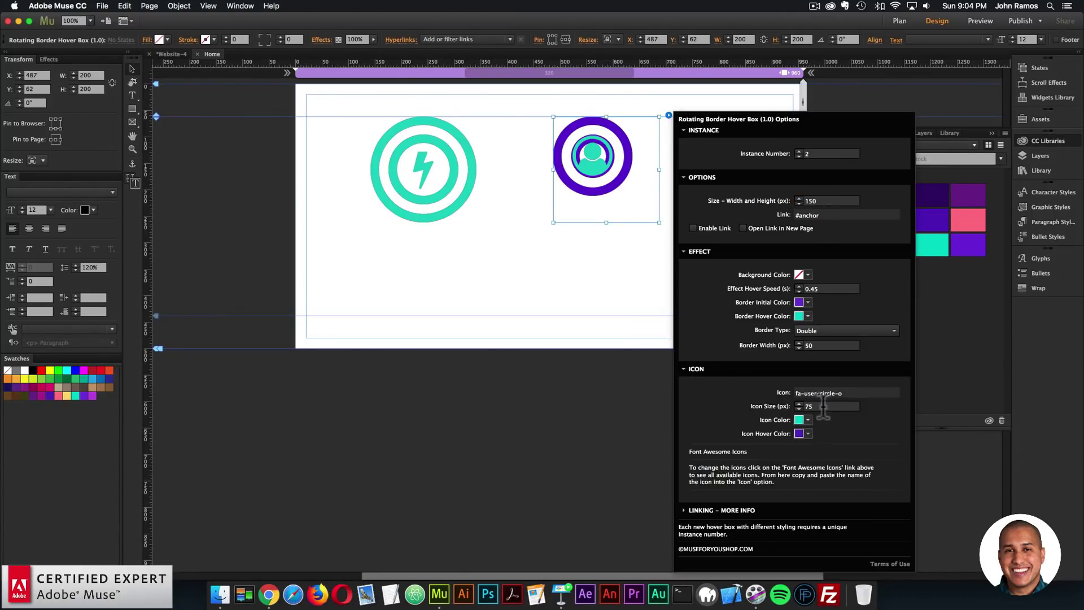
{"action": "type", "text": "40"}
{"action": "key", "text": "Return"}
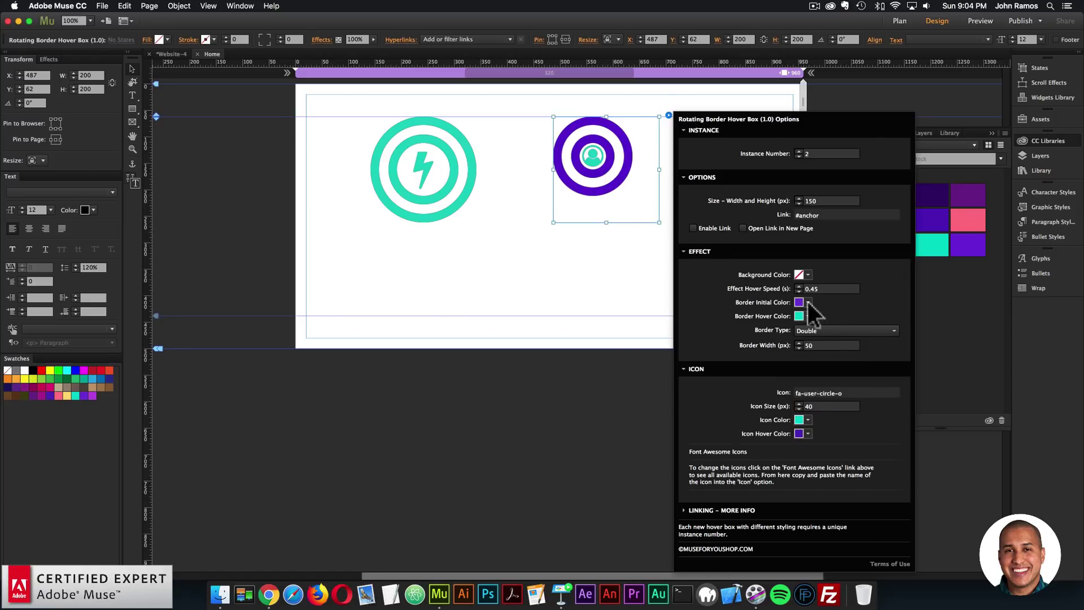
Change the second hover box's border type to Solid and reopen its widget options
{"action": "left_click", "coordinate": [819, 330]}
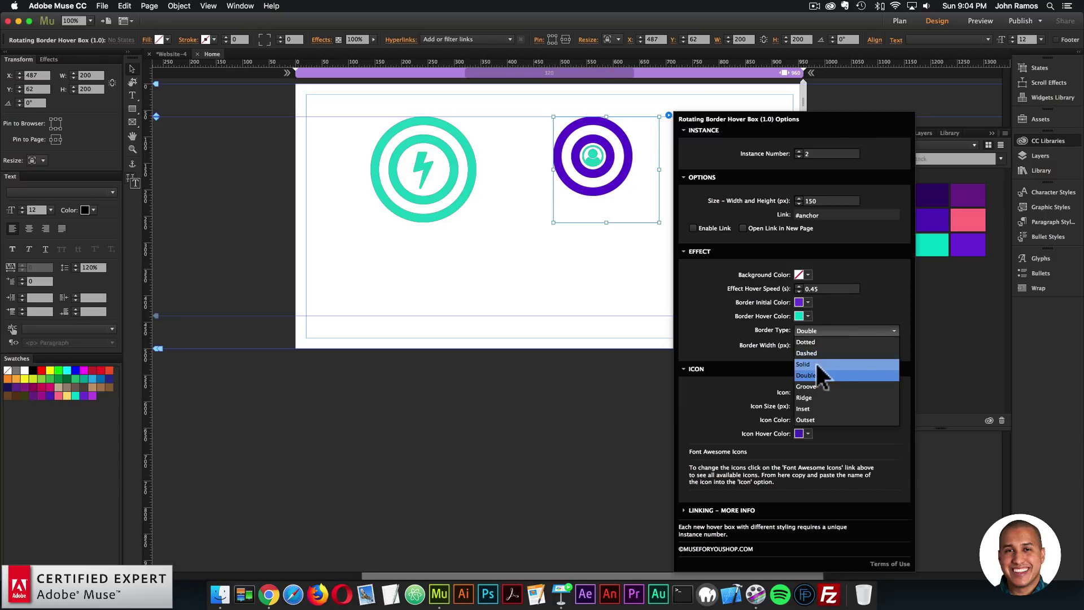
{"action": "left_click", "coordinate": [815, 361]}
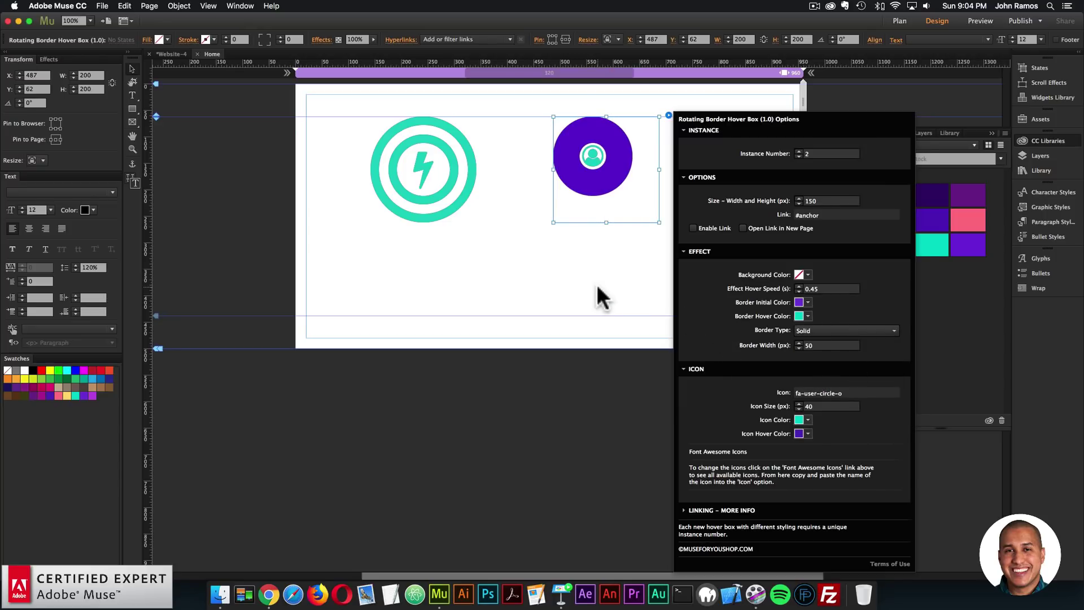
{"action": "left_click", "coordinate": [624, 156]}
{"action": "left_click", "coordinate": [668, 115]}
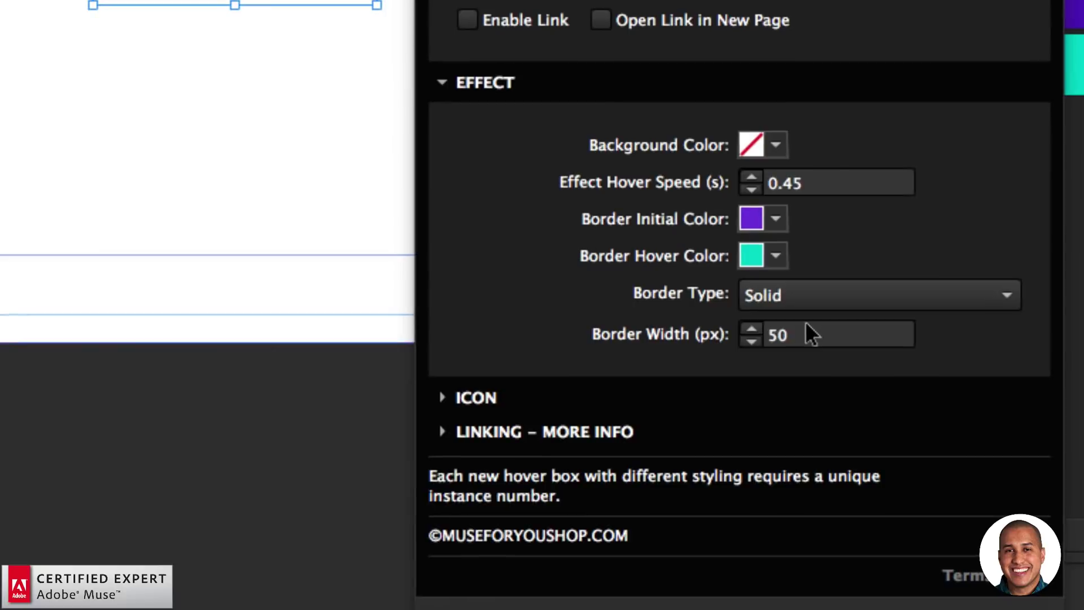
Set the second hover box's border width to 30 px
{"action": "left_click", "coordinate": [818, 345]}
{"action": "left_click_drag", "start_coordinate": [818, 345], "coordinate": [788, 337]}
{"action": "type", "text": "30"}
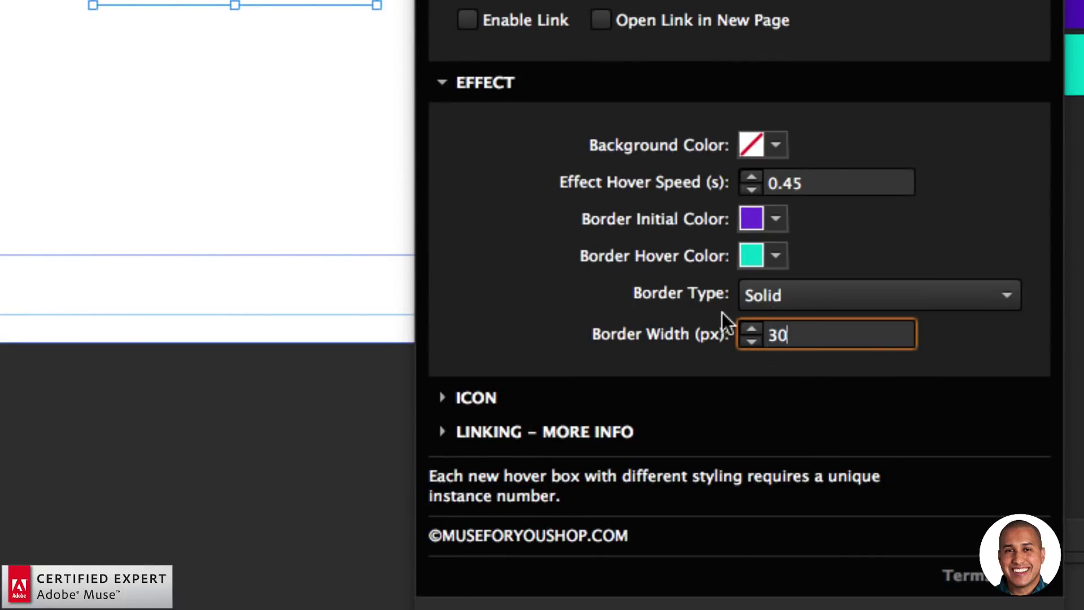
{"action": "key", "text": "Return"}
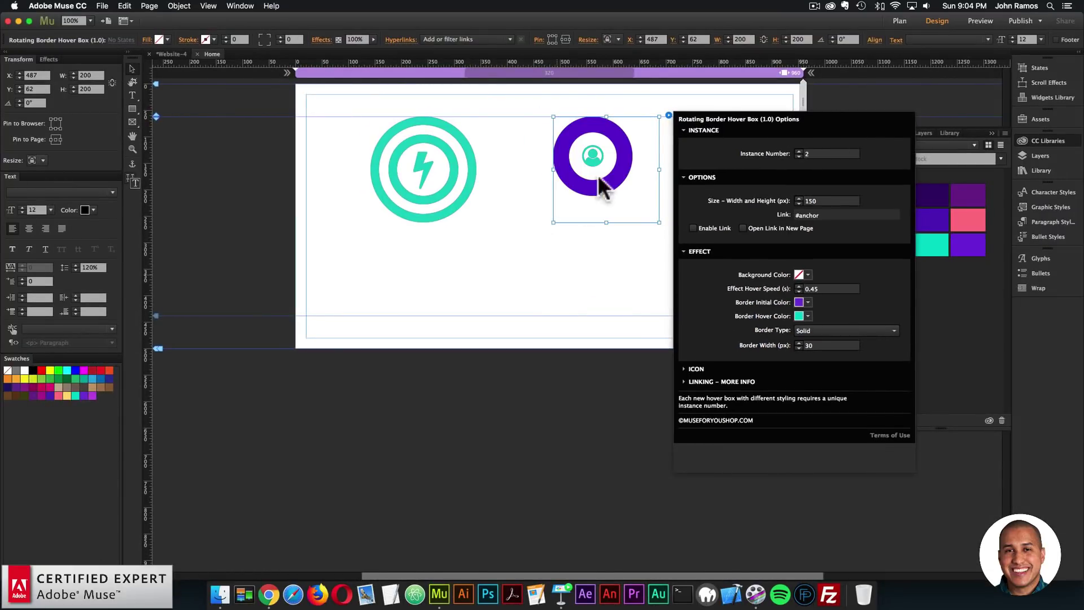
Move the second hover box slightly down the page and set its width and height to 200 px
{"action": "left_click_drag", "start_coordinate": [602, 186], "coordinate": [614, 206]}
{"action": "left_click", "coordinate": [680, 134]}
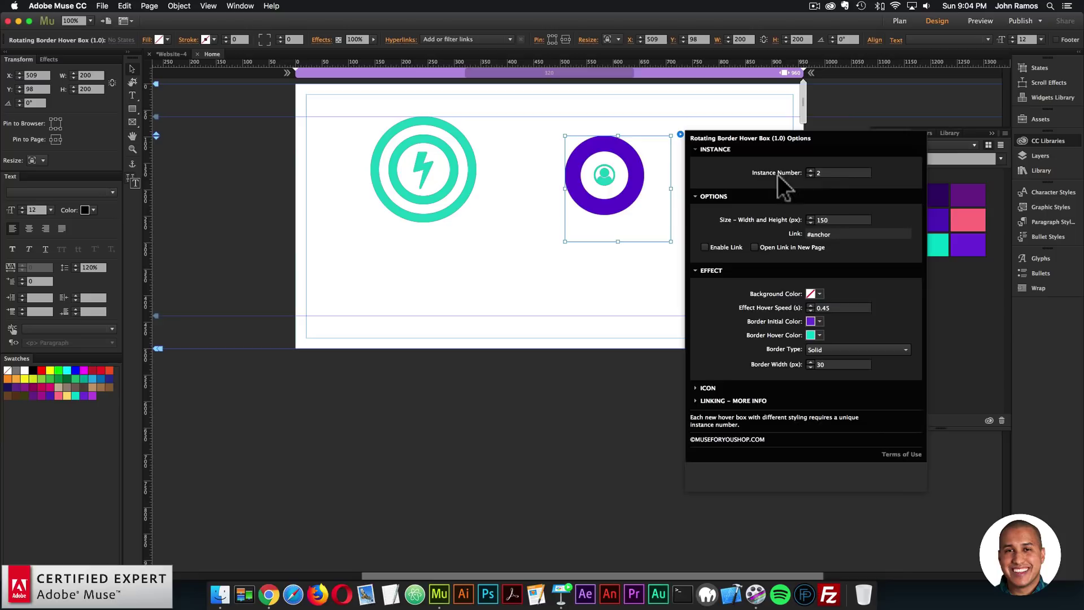
{"action": "double_click", "coordinate": [836, 220]}
{"action": "type", "text": "200"}
{"action": "key", "text": "Return"}
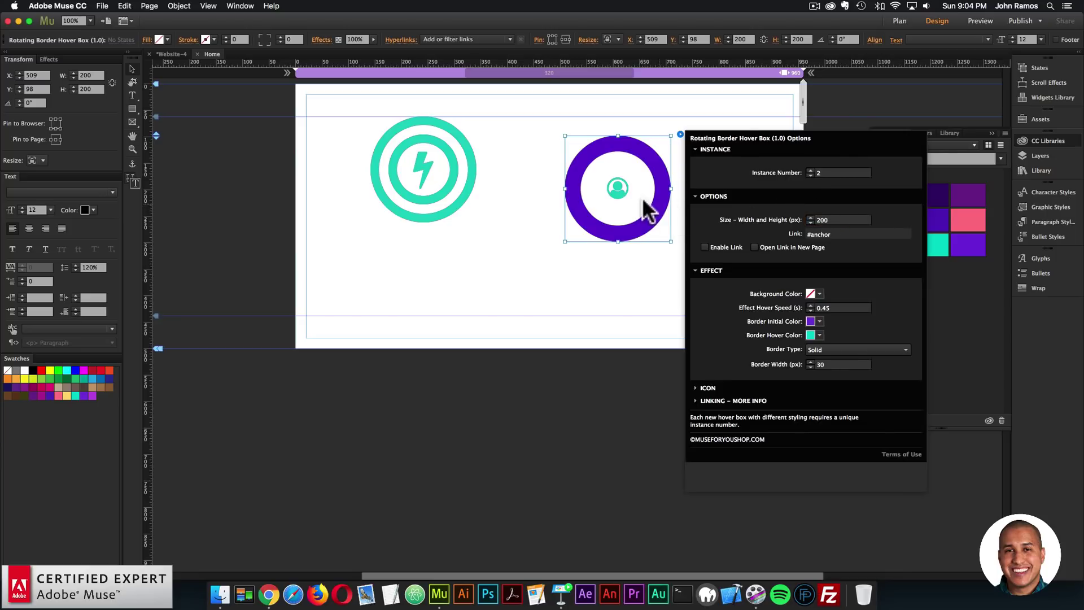
Resize the second hover box's frame to 150 by 150 px
{"action": "left_click", "coordinate": [663, 229]}
{"action": "left_click_drag", "start_coordinate": [671, 188], "coordinate": [620, 187]}
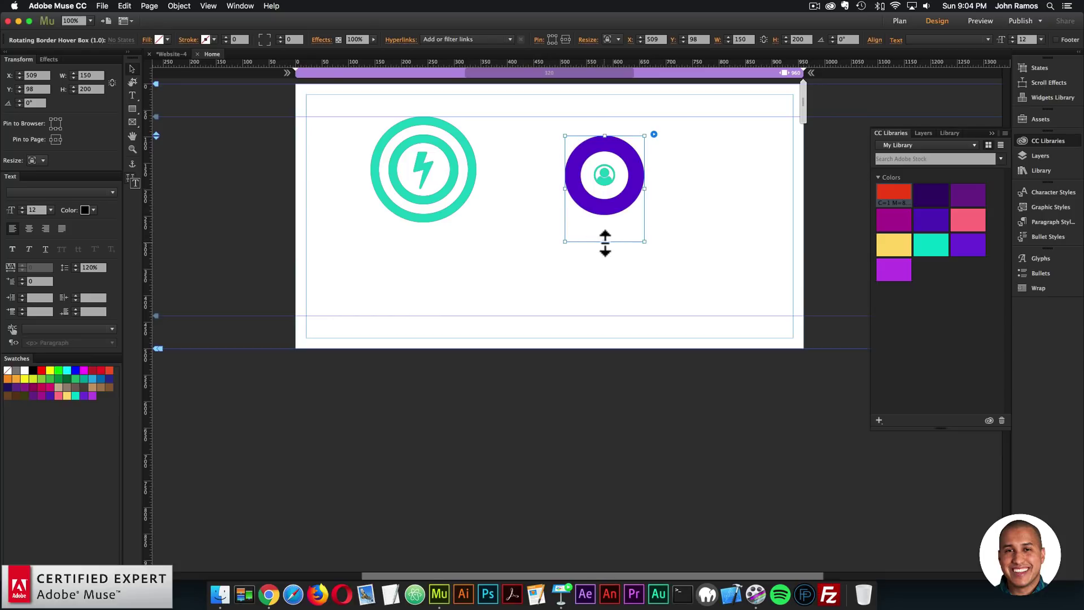
{"action": "mouse_move", "coordinate": [605, 242]}
{"action": "left_mouse_down"}
{"action": "mouse_move", "coordinate": [604, 181]}
{"action": "mouse_move", "coordinate": [588, 235]}
{"action": "left_mouse_up"}
Stack the two hover boxes in the middle of the page, with the lightning-bolt box above the user-icon box
{"action": "left_click_drag", "start_coordinate": [443, 170], "coordinate": [585, 164]}
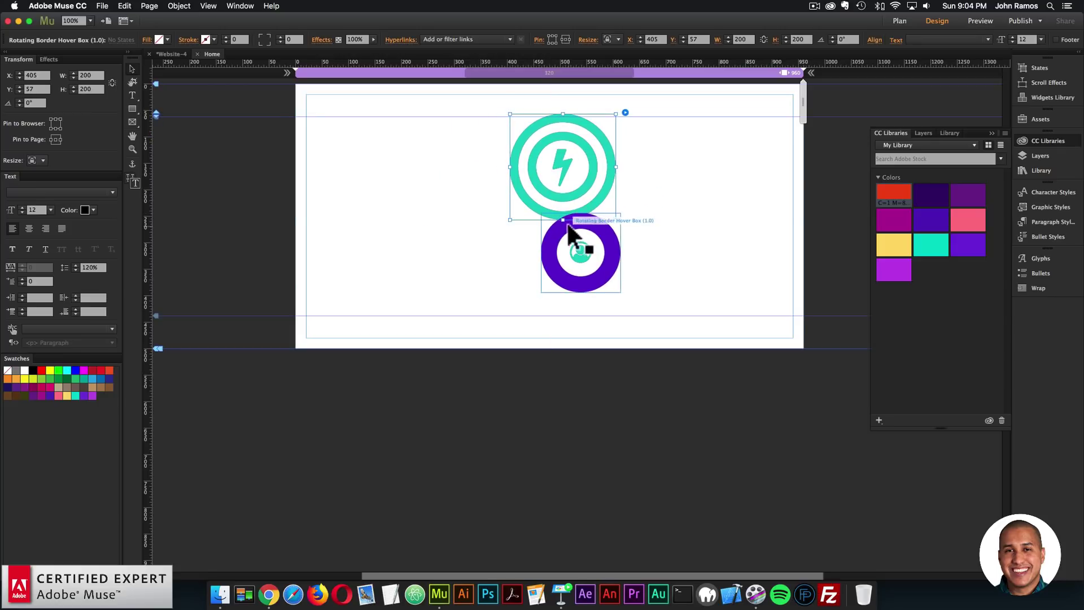
{"action": "left_click_drag", "start_coordinate": [570, 231], "coordinate": [552, 260]}
{"action": "left_click_drag", "start_coordinate": [570, 188], "coordinate": [561, 192]}
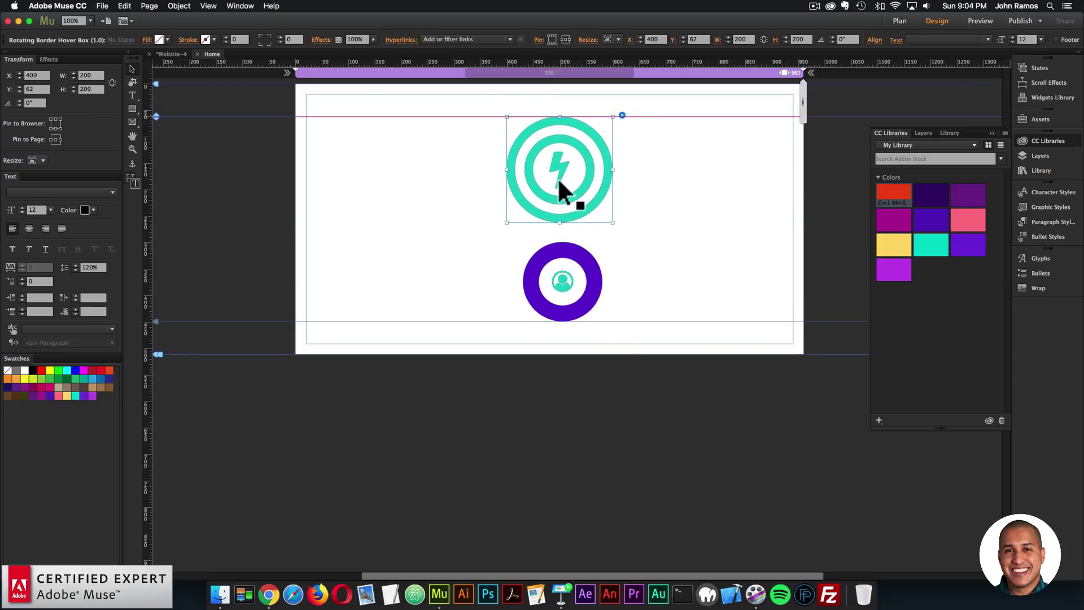
{"action": "left_click_drag", "start_coordinate": [574, 271], "coordinate": [575, 286]}
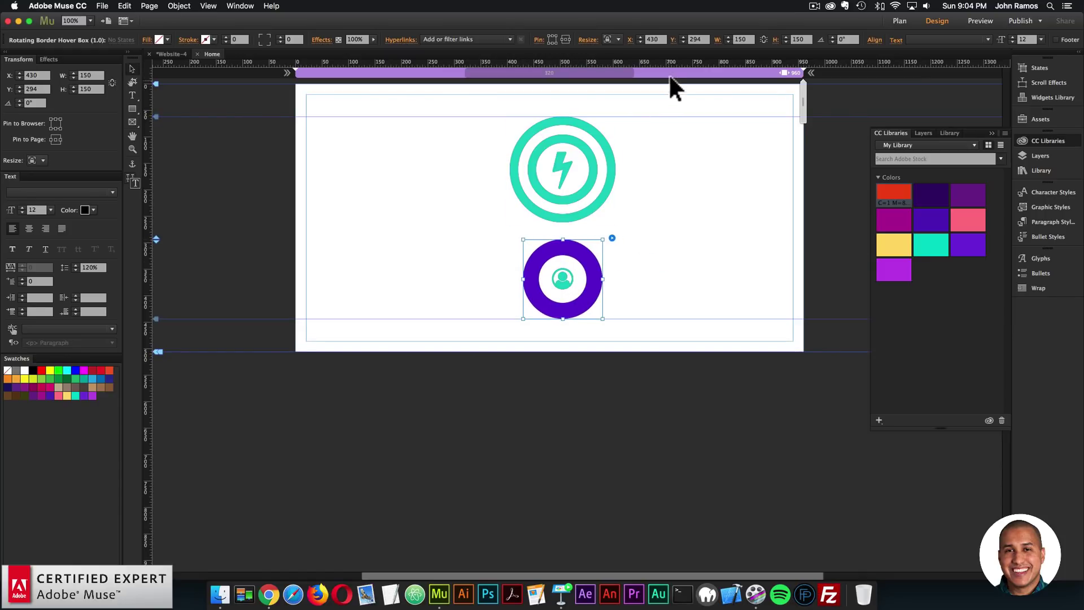
Add a fluid-width breakpoint at 480 px
{"action": "right_click", "coordinate": [670, 76]}
{"action": "left_click", "coordinate": [681, 79]}
{"action": "type", "text": "4"}
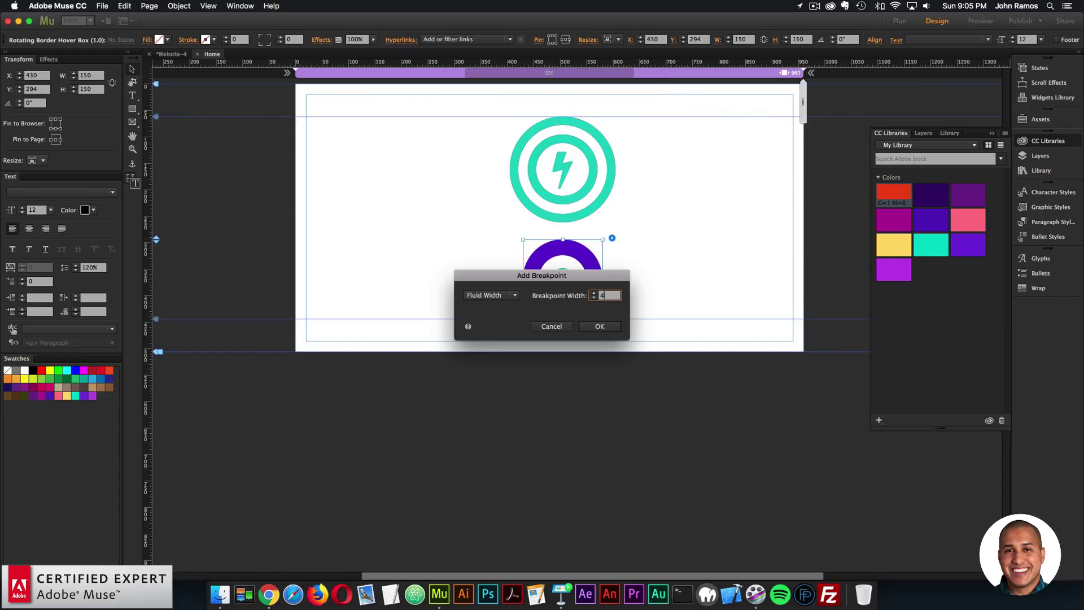
{"action": "type", "text": "80"}
{"action": "key", "text": "Return"}
Center both hover boxes horizontally in the 480 px breakpoint, the upper at X 140 and the lower at X 165
{"action": "left_click_drag", "start_coordinate": [625, 130], "coordinate": [567, 158]}
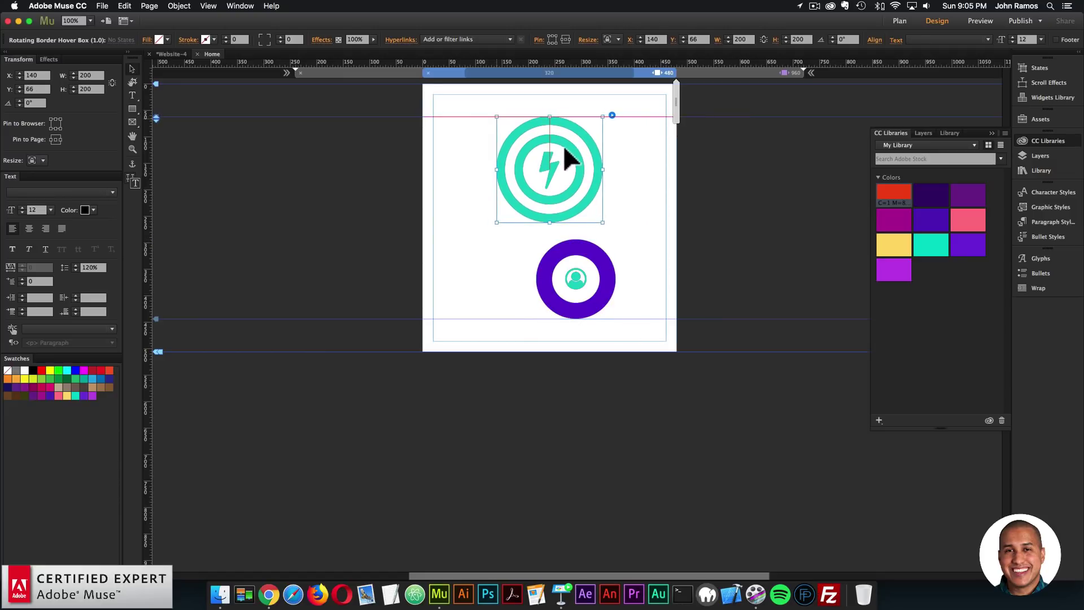
{"action": "left_click_drag", "start_coordinate": [576, 273], "coordinate": [554, 279]}
{"action": "left_click", "coordinate": [614, 264]}
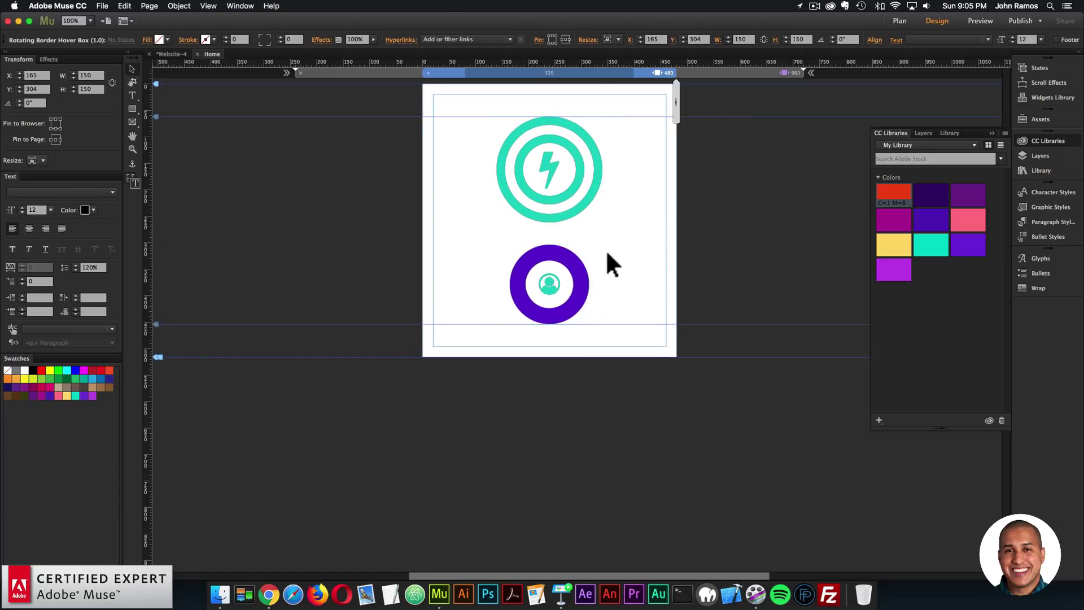
{"action": "left_click", "coordinate": [727, 74]}
{"action": "left_click", "coordinate": [655, 73]}
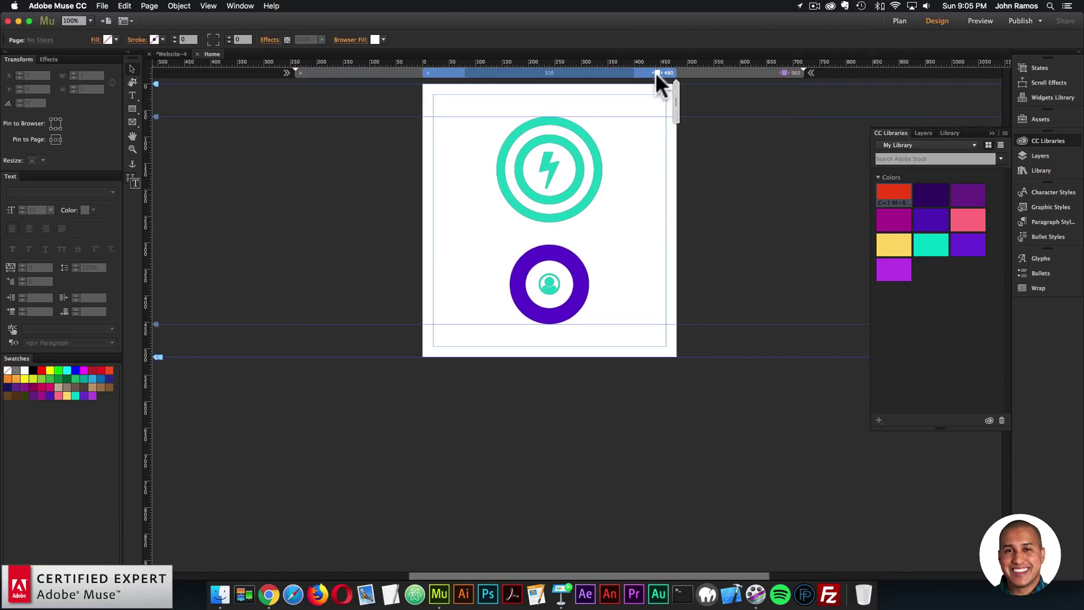
Preview the page in the browser, narrow the window to check the hover boxes' responsiveness and hover effects, and return to Adobe Muse
{"action": "left_click", "coordinate": [104, 5]}
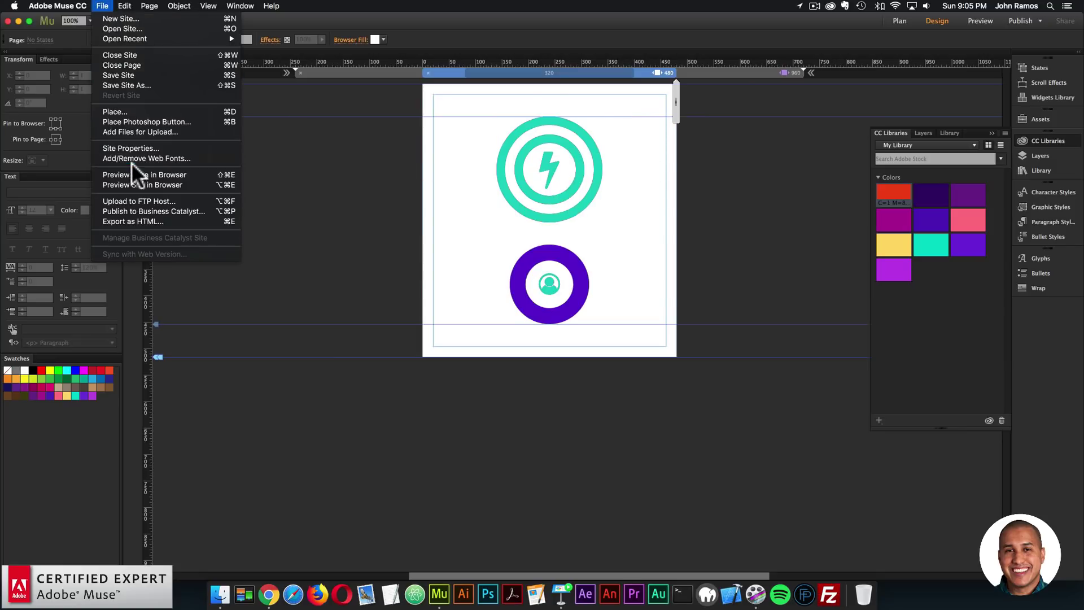
{"action": "left_click", "coordinate": [132, 172]}
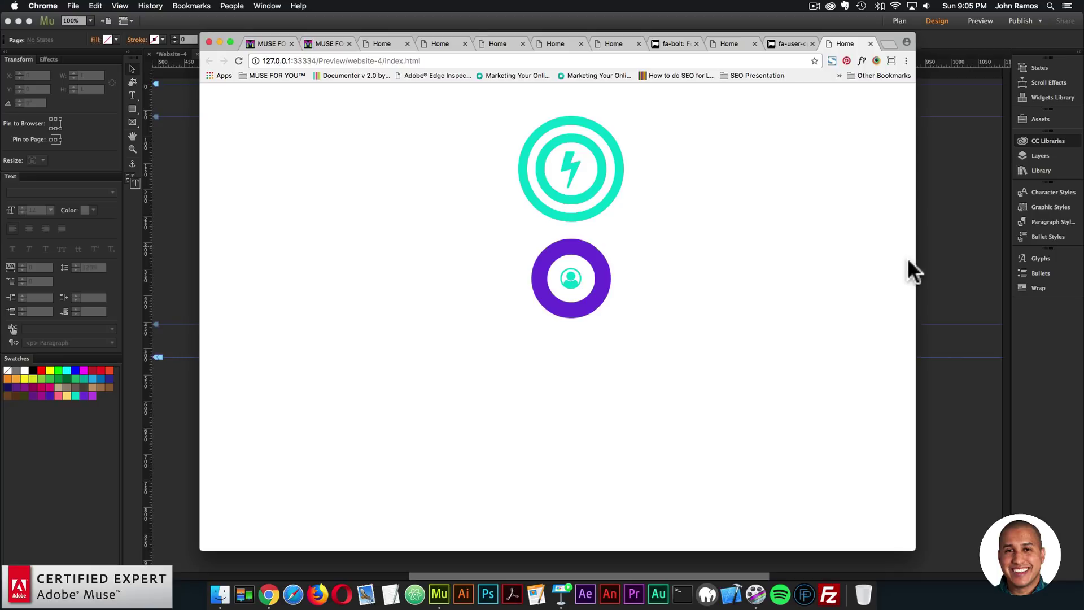
{"action": "left_click_drag", "start_coordinate": [918, 254], "coordinate": [797, 257]}
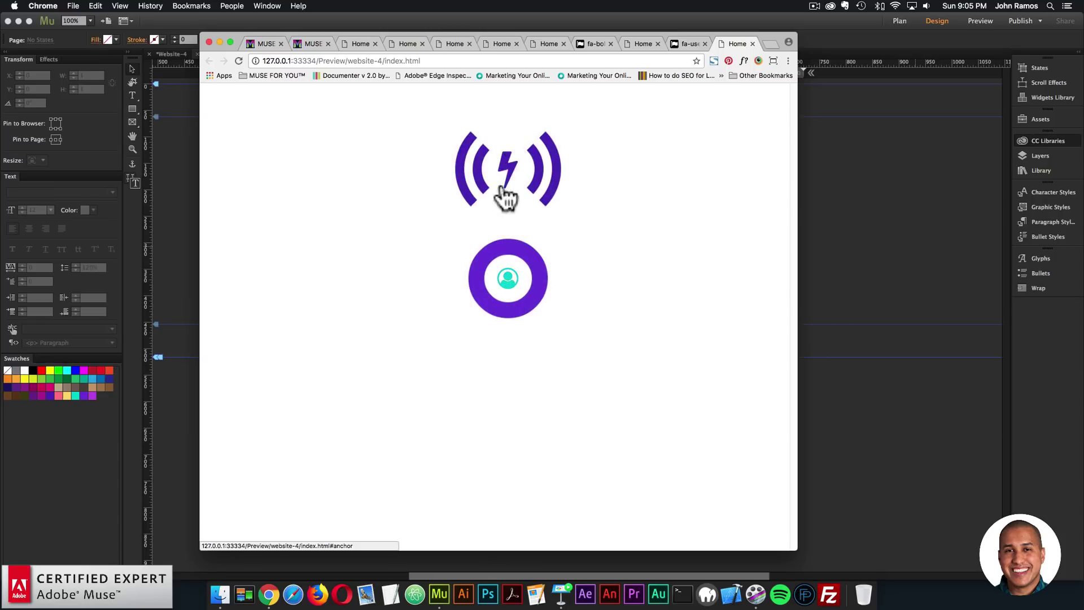
{"action": "left_click", "coordinate": [865, 297]}
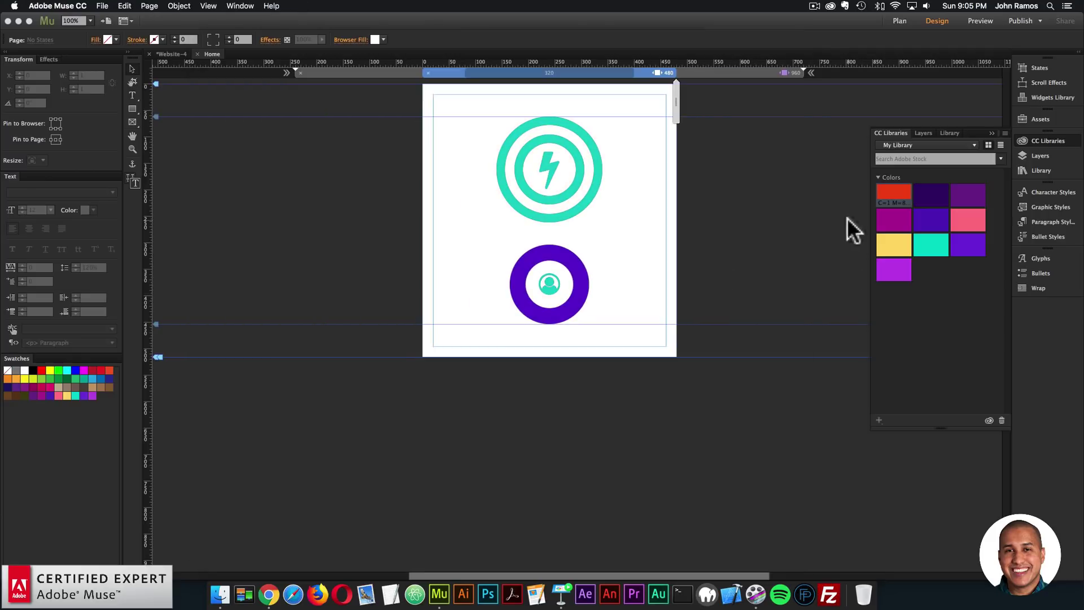
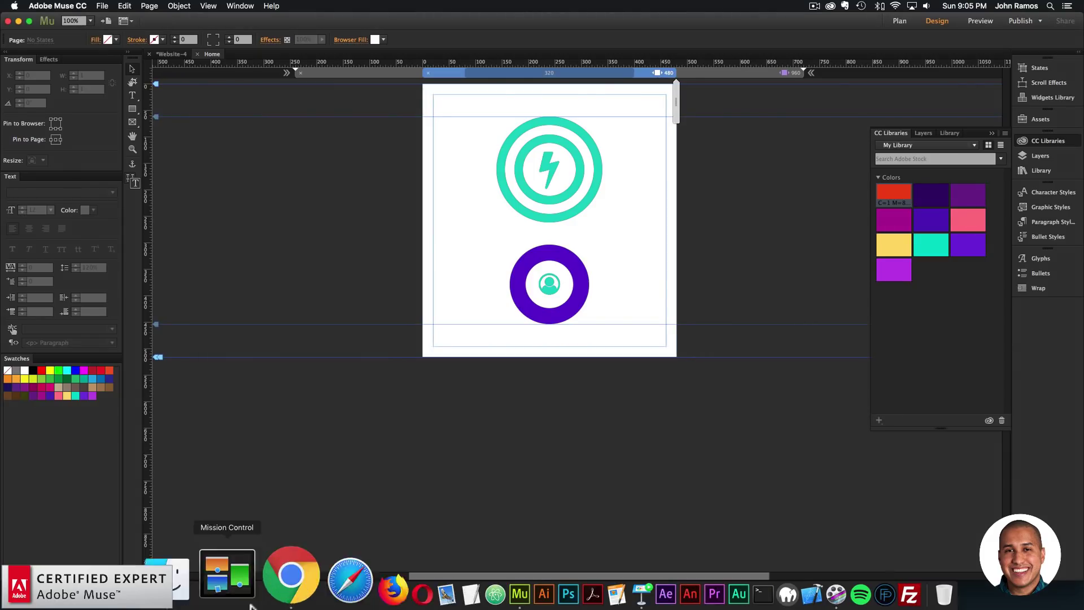
Switch to Chrome, open museforyoushop.com in a new tab and go to its widget store
{"action": "left_click", "coordinate": [269, 579]}
{"action": "left_click", "coordinate": [767, 48]}
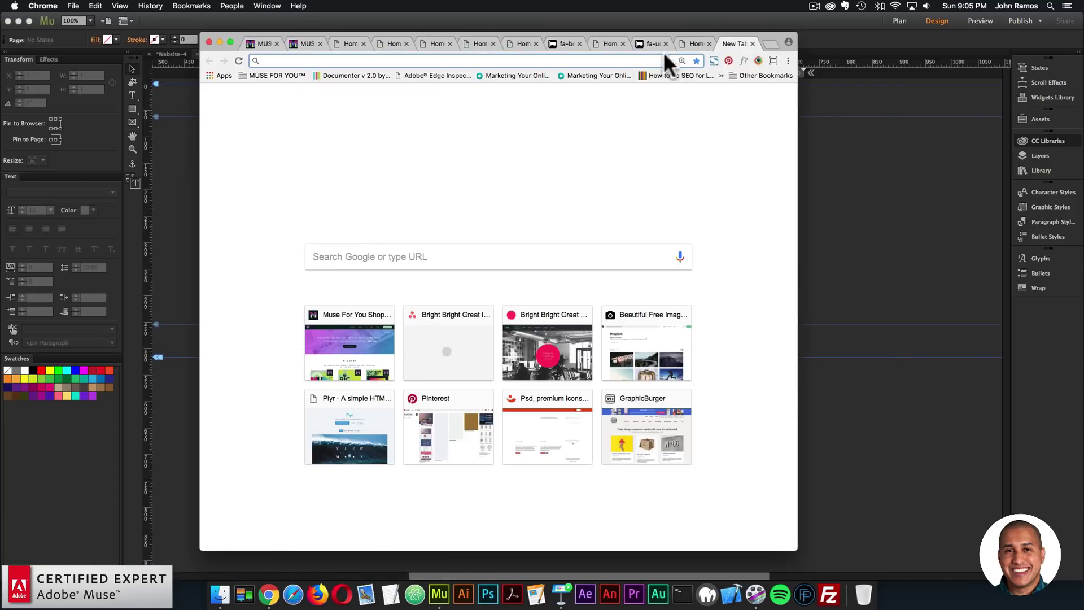
{"action": "type", "text": "museforyoushop"}
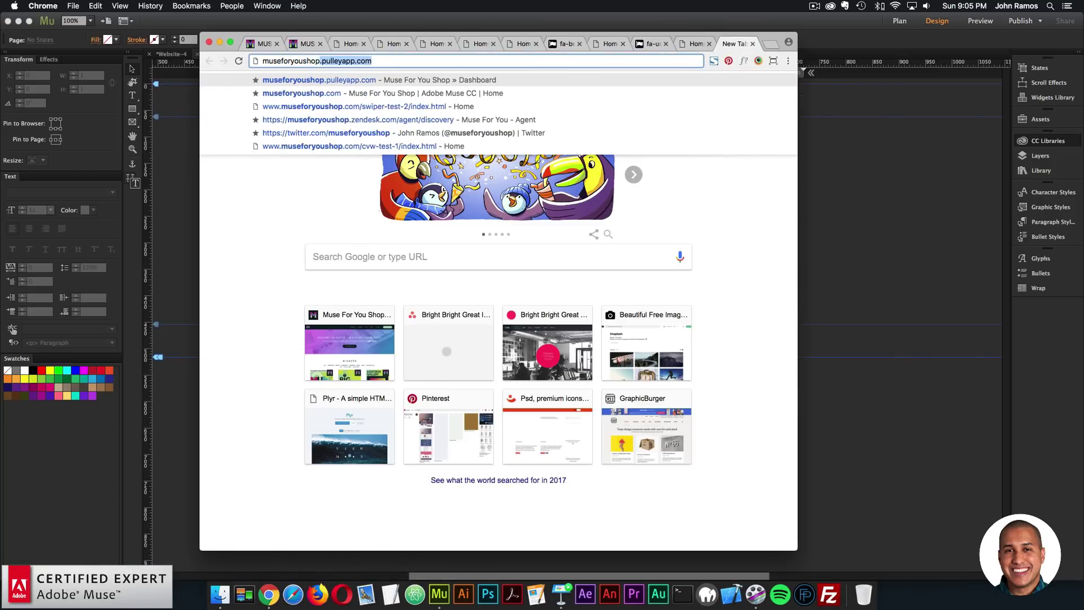
{"action": "key", "text": "Return"}
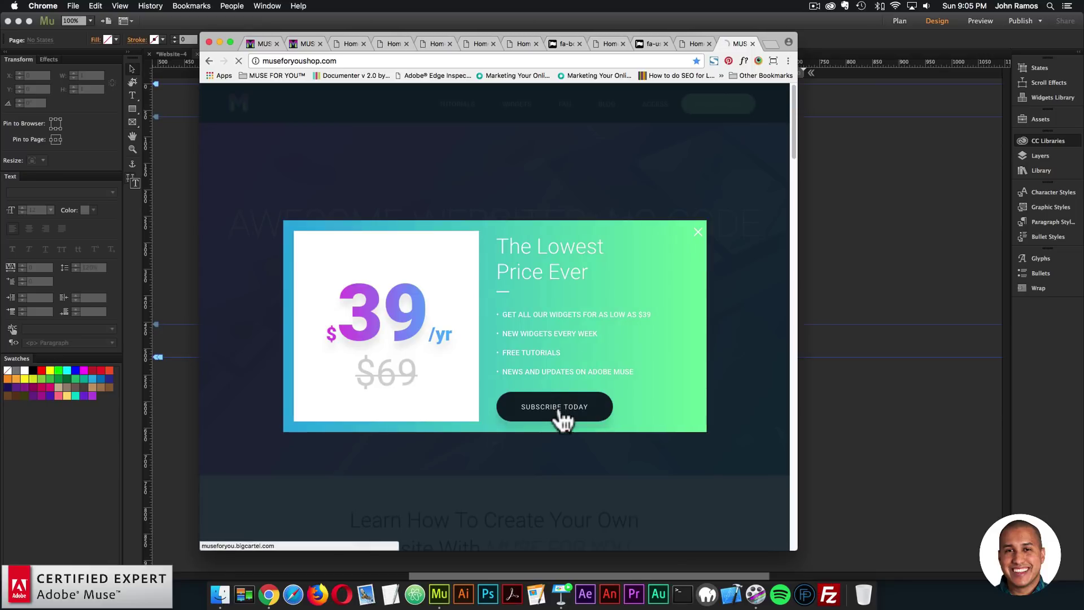
{"action": "left_click", "coordinate": [556, 407]}
Search the store page for "anchor point" and open the Anchor Point Scrolling Widget product page
{"action": "scroll", "coordinate": [588, 341], "scroll_direction": "down", "scroll_amount": 10}
{"action": "key", "text": "super+f"}
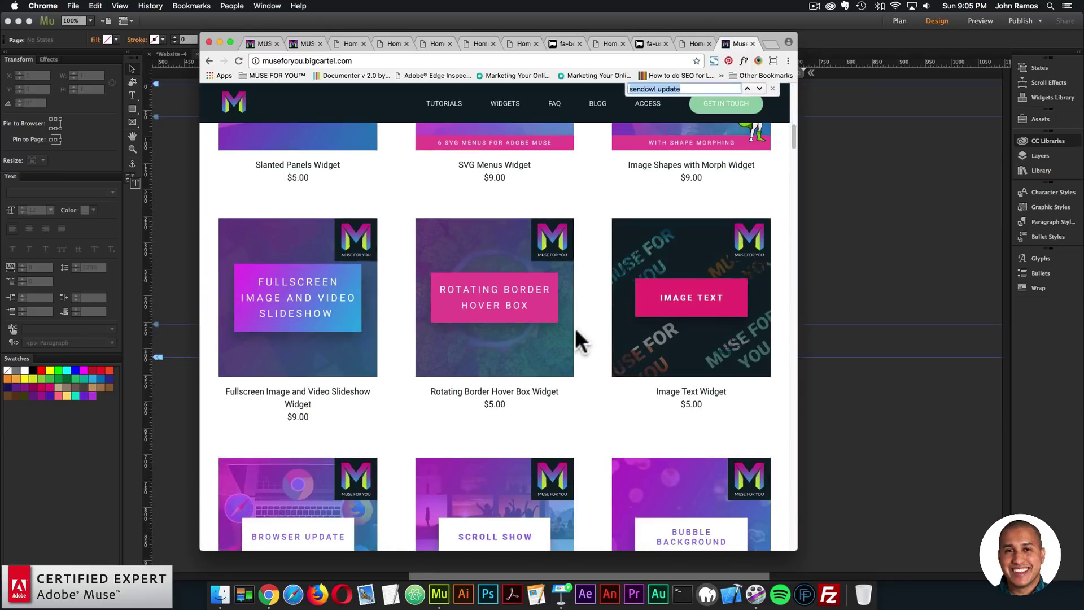
{"action": "type", "text": "anchor point"}
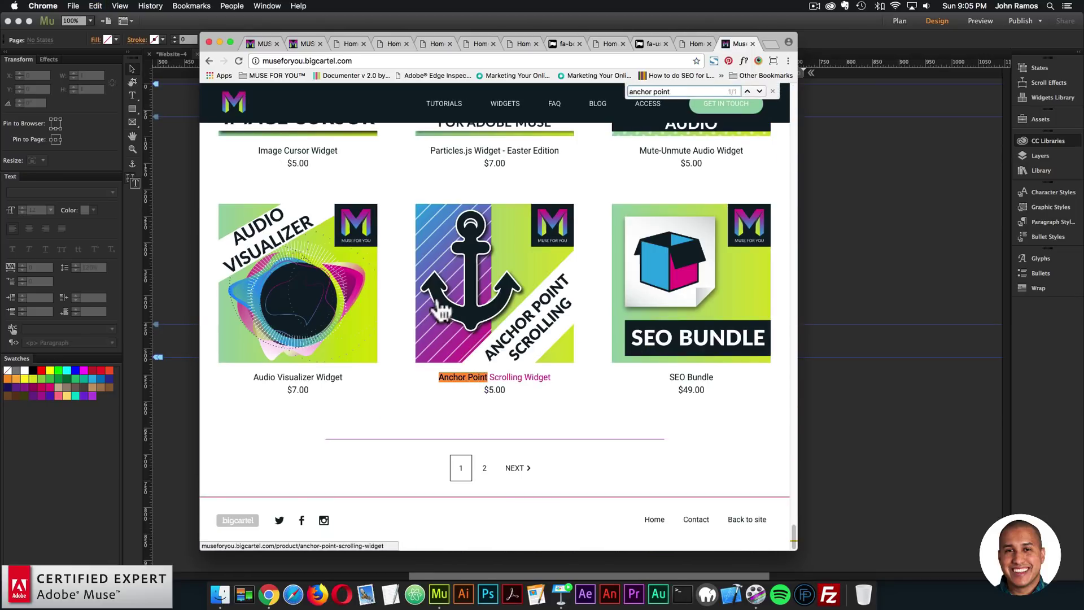
{"action": "left_click", "coordinate": [484, 294]}
Read the version 1.2 changelog of the Anchor Point Scrolling Widget and return to Adobe Muse
{"action": "scroll", "coordinate": [655, 356], "scroll_direction": "down", "scroll_amount": 5}
{"action": "scroll", "coordinate": [663, 377], "scroll_direction": "down", "scroll_amount": 1}
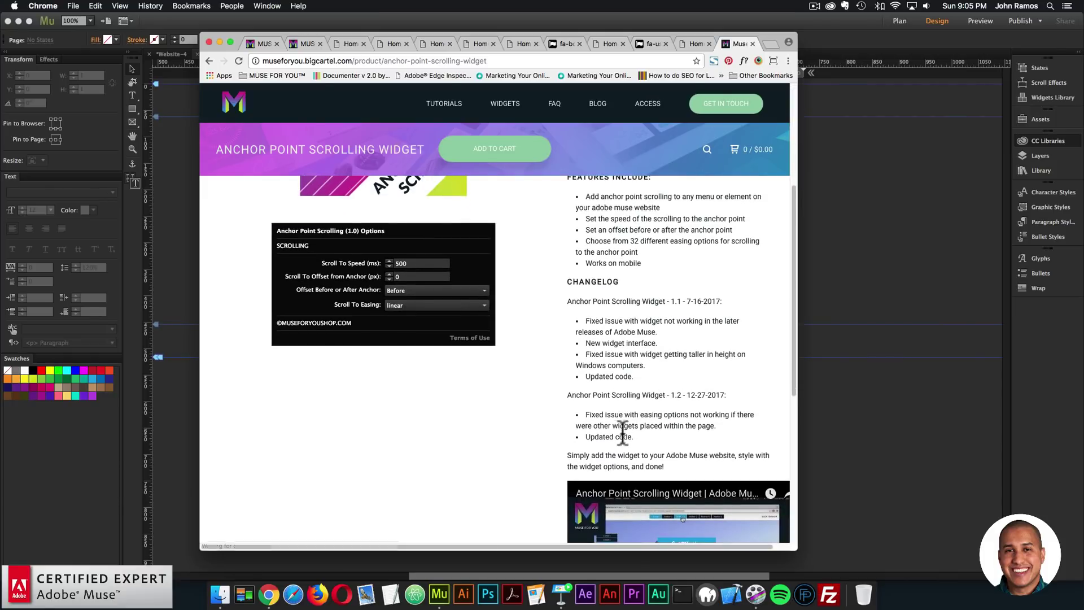
{"action": "left_click_drag", "start_coordinate": [587, 414], "coordinate": [630, 425]}
{"action": "left_click", "coordinate": [673, 416]}
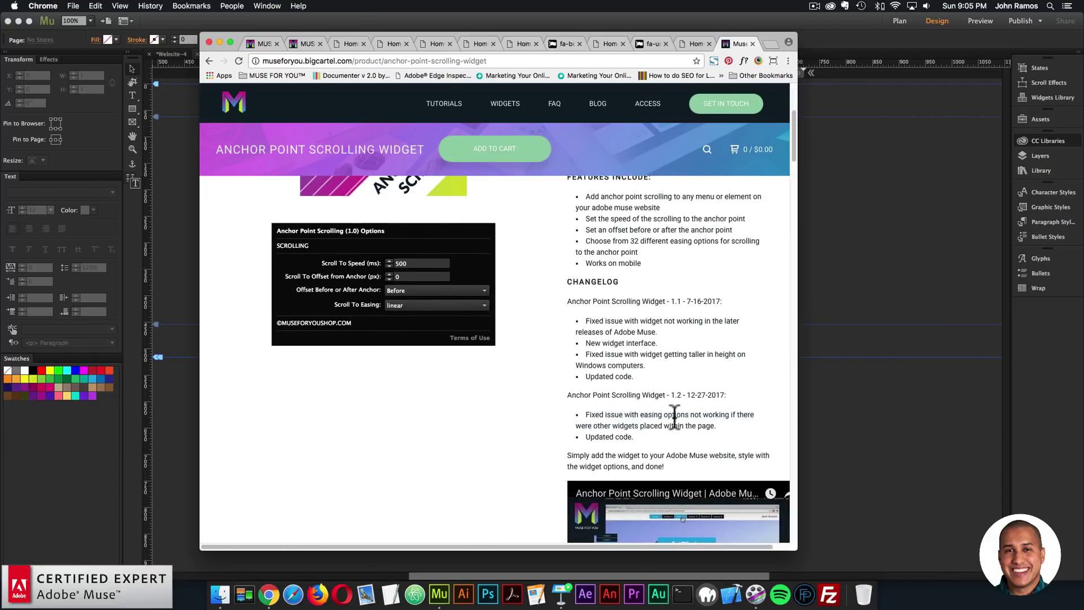
{"action": "left_click", "coordinate": [709, 426]}
{"action": "left_click", "coordinate": [905, 253]}
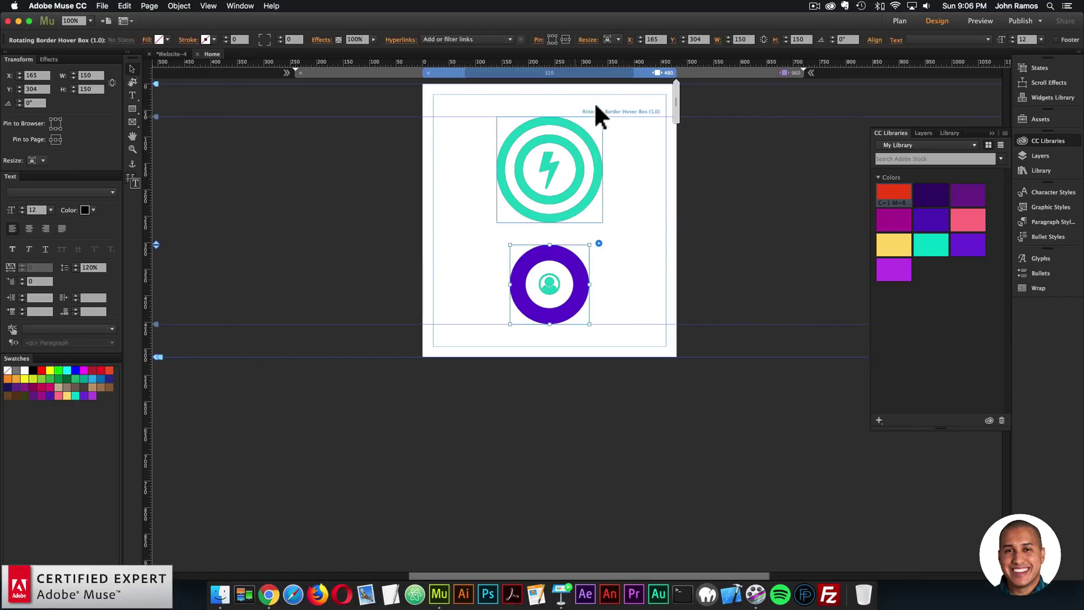
{"action": "right_click", "coordinate": [656, 72]}
{"action": "left_click", "coordinate": [674, 91]}
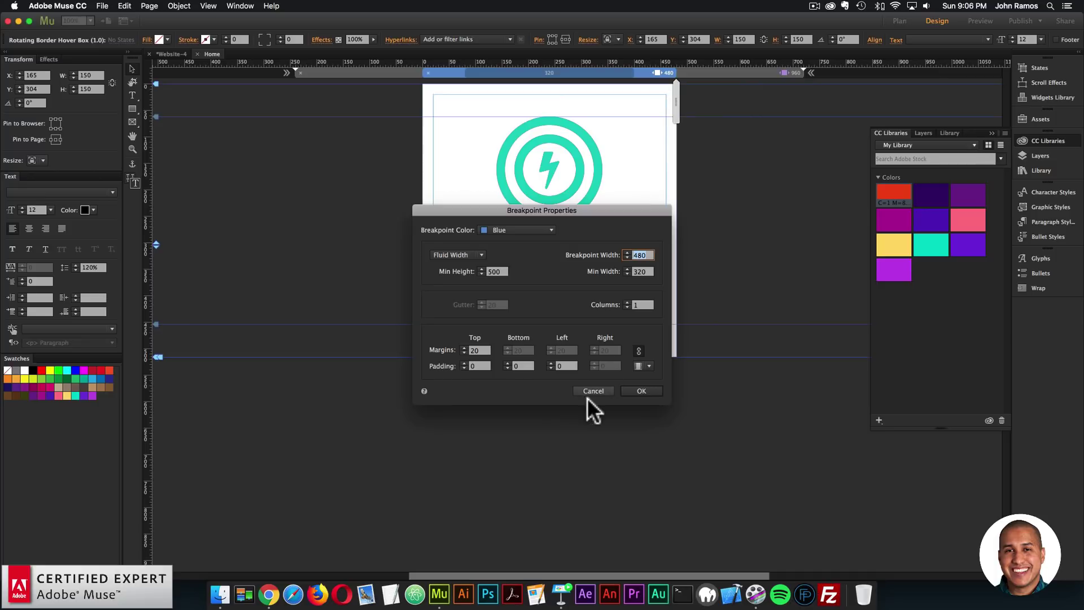
{"action": "left_click", "coordinate": [590, 391]}
Delete the 480 px breakpoint and remove both hover boxes from the page
{"action": "right_click", "coordinate": [658, 74]}
{"action": "left_click", "coordinate": [675, 101]}
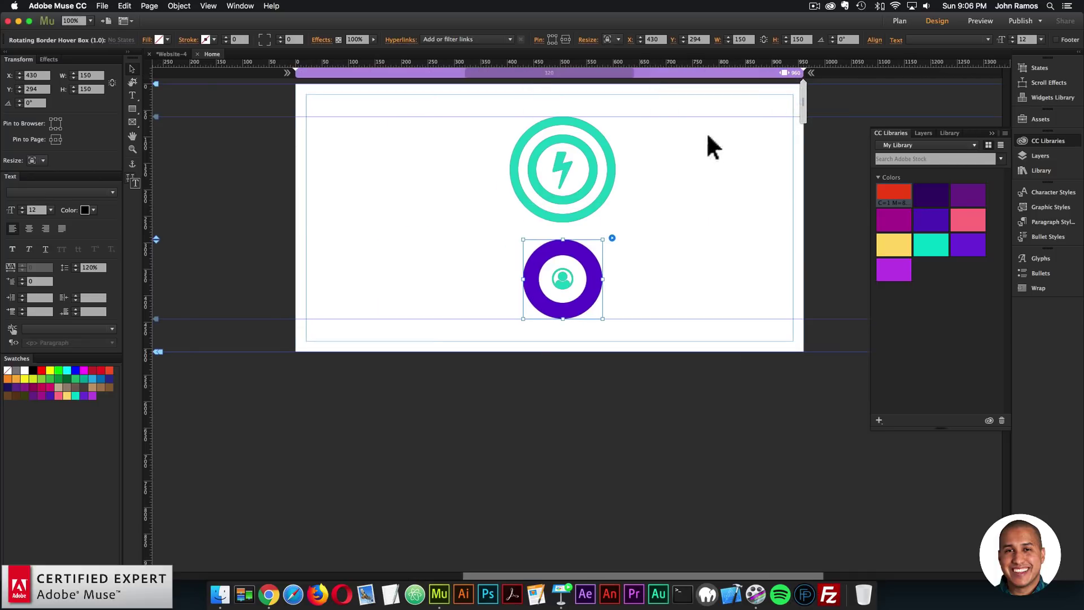
{"action": "left_click_drag", "start_coordinate": [706, 131], "coordinate": [568, 249]}
{"action": "key", "text": "Delete"}
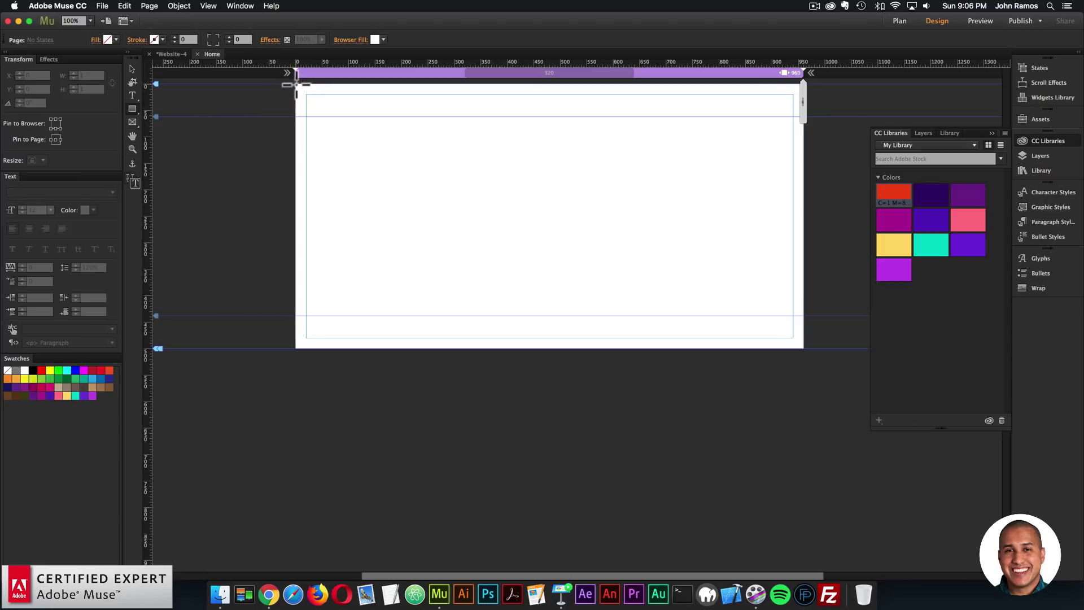
Draw a full-width rectangle about 960 by 316 px at the page's upper edge and fill it with the teal library color
{"action": "left_click_drag", "start_coordinate": [296, 83], "coordinate": [805, 250]}
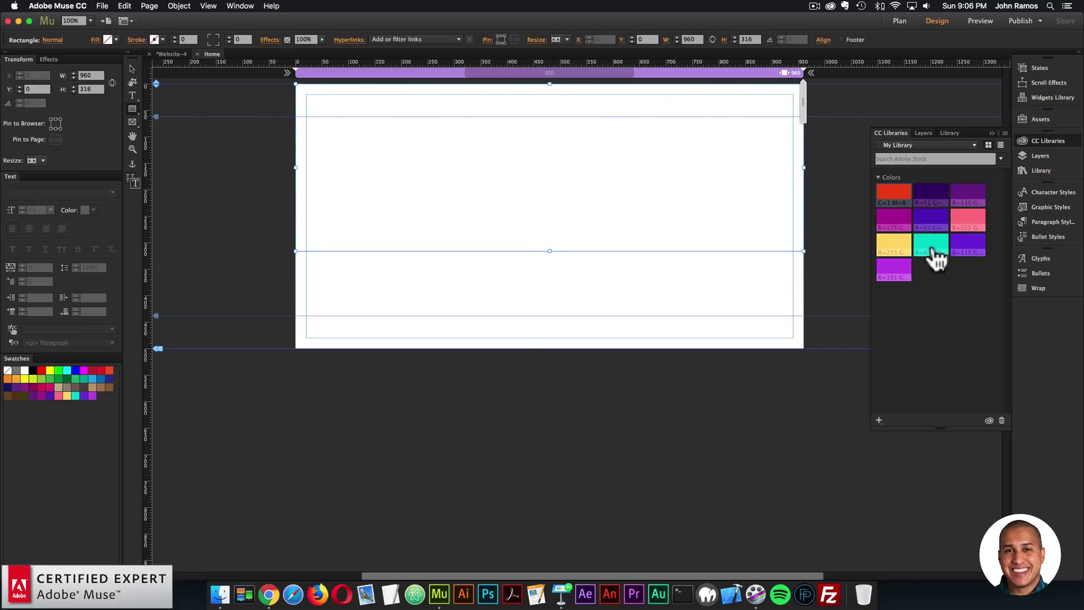
{"action": "left_click", "coordinate": [930, 244]}
Duplicate the teal rectangle and place the full-width copy at about Y 787
{"action": "key", "text": "super+minus"}
{"action": "key", "text": "super+minus"}
{"action": "key", "text": "super+minus"}
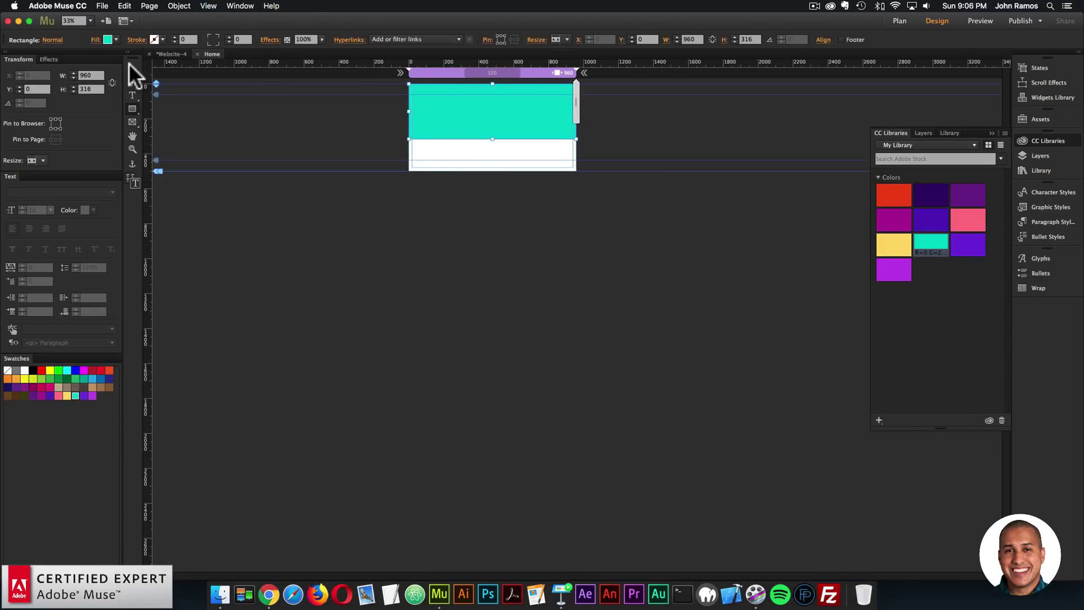
{"action": "key", "text": "super+c"}
{"action": "key", "text": "super+v"}
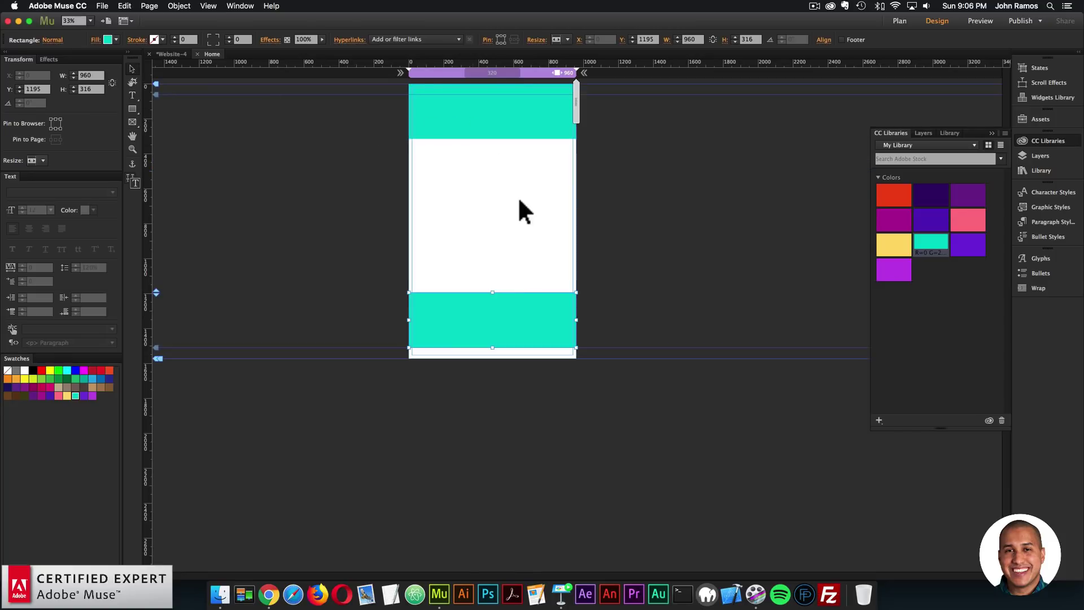
{"action": "left_click_drag", "start_coordinate": [508, 314], "coordinate": [516, 245]}
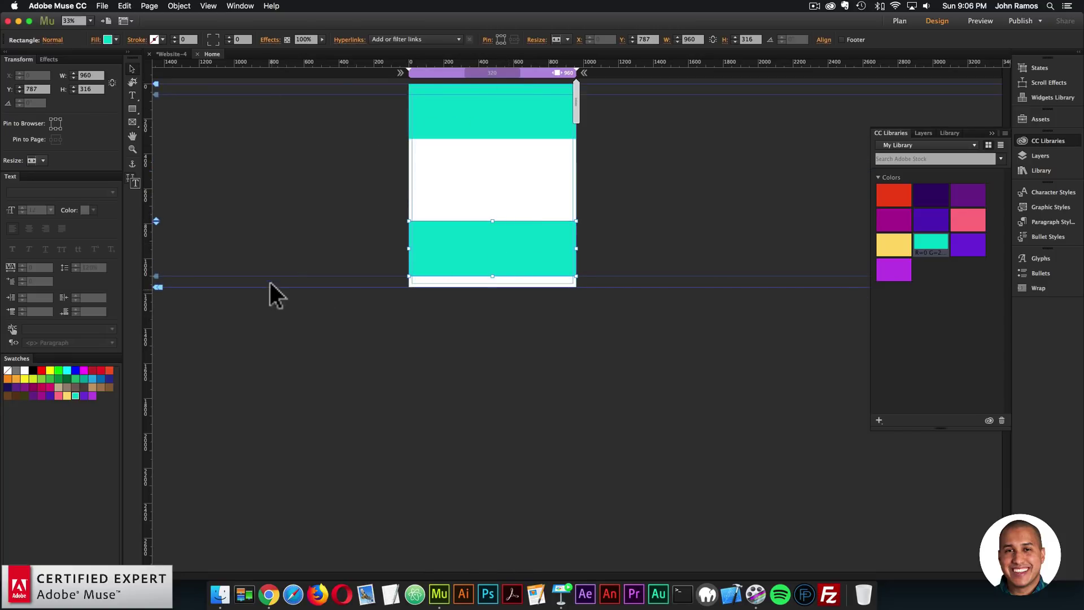
Extend the page's lower boundary well below the second rectangle and fill that rectangle with the blue-violet library color
{"action": "left_click_drag", "start_coordinate": [155, 291], "coordinate": [155, 553]}
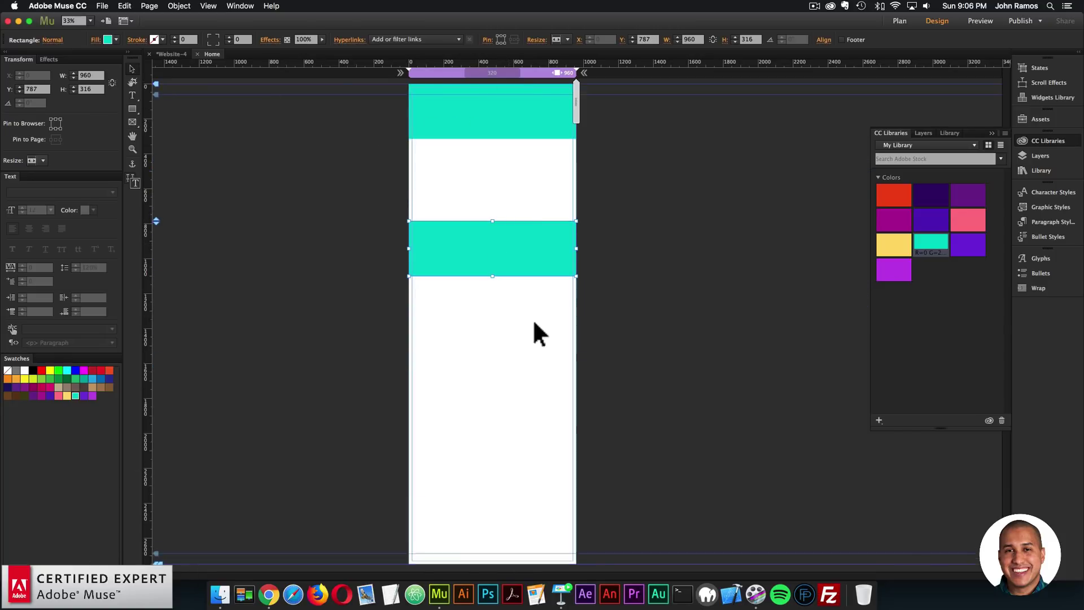
{"action": "left_click", "coordinate": [971, 248]}
Paste a third full-width rectangle at about Y 1821 and fill it with the bright purple library color
{"action": "key", "text": "super+v"}
{"action": "left_click_drag", "start_coordinate": [556, 311], "coordinate": [525, 421]}
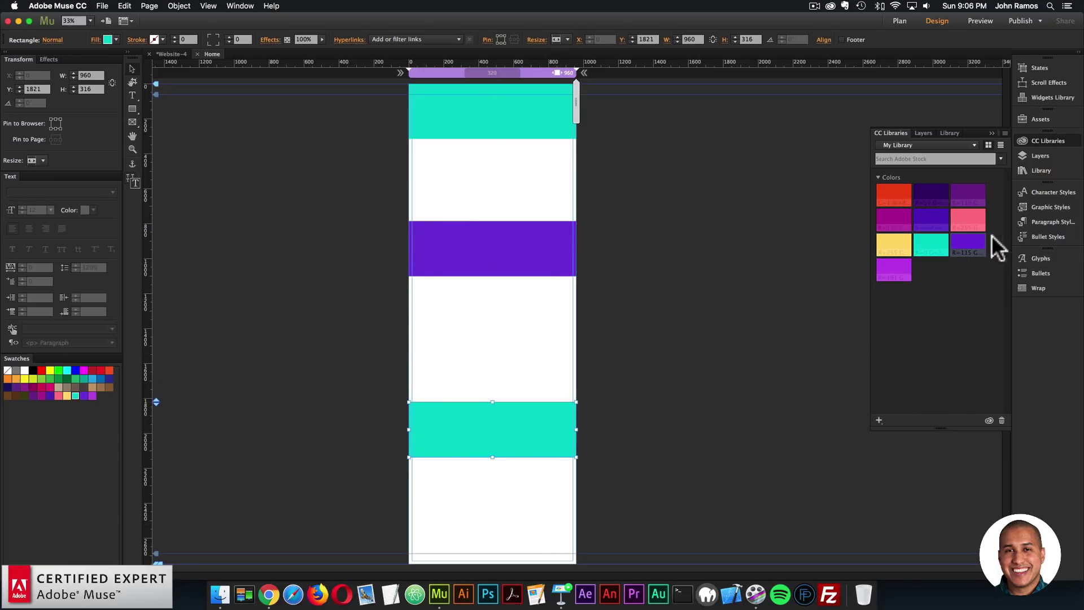
{"action": "left_click", "coordinate": [894, 270]}
Paste a fourth full-width rectangle and place it near the page's lower end at about Y 2731
{"action": "key", "text": "super+v"}
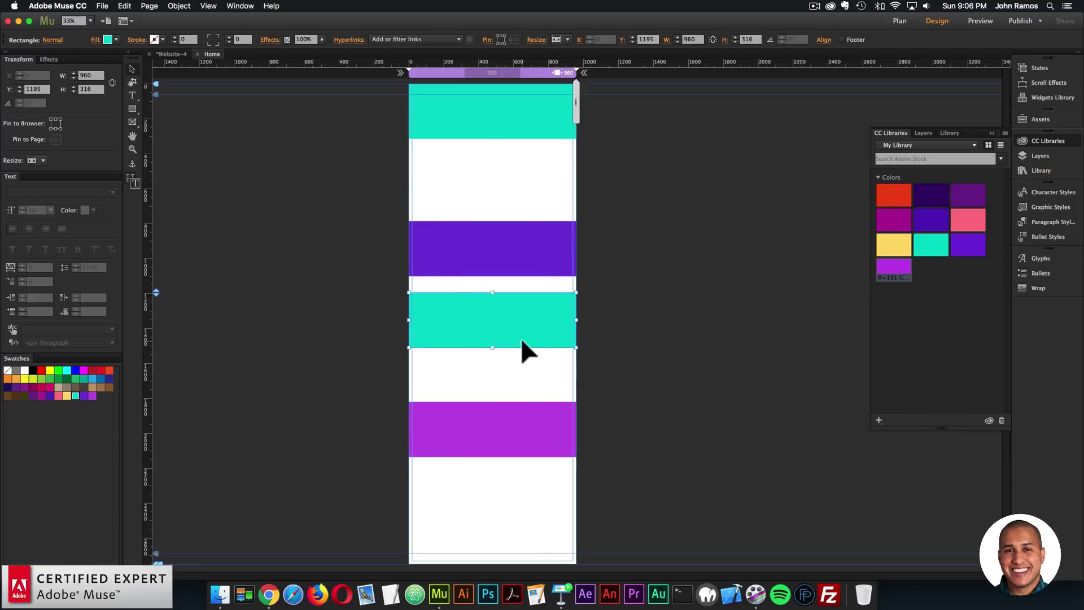
{"action": "key", "text": "super+minus"}
{"action": "left_click_drag", "start_coordinate": [452, 207], "coordinate": [455, 332]}
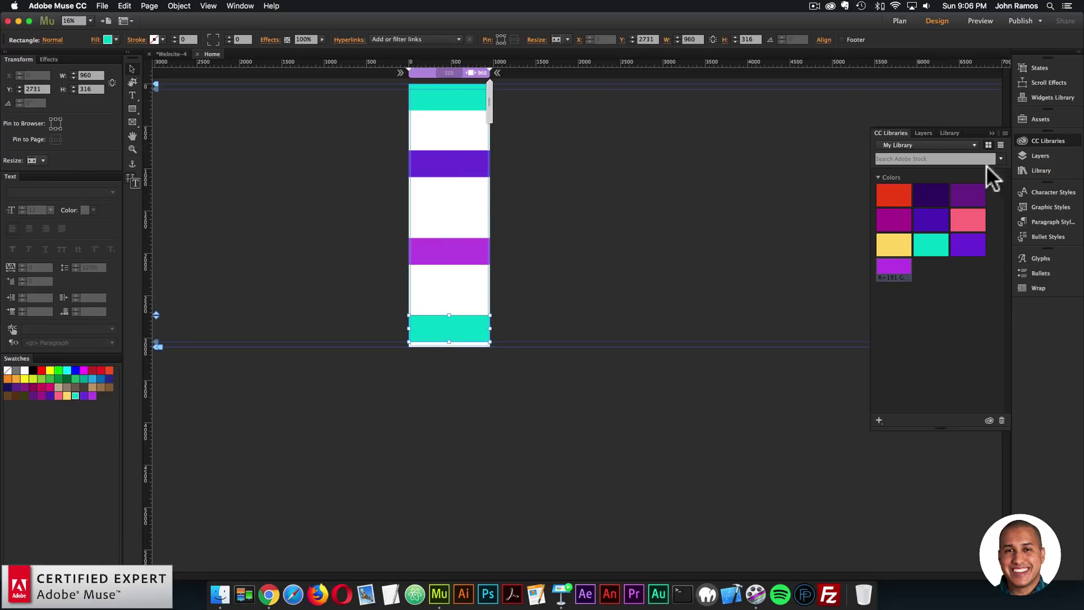
Fill the fourth rectangle with the darkest purple library color and extend the page's lower boundary well below it
{"action": "left_click", "coordinate": [932, 225]}
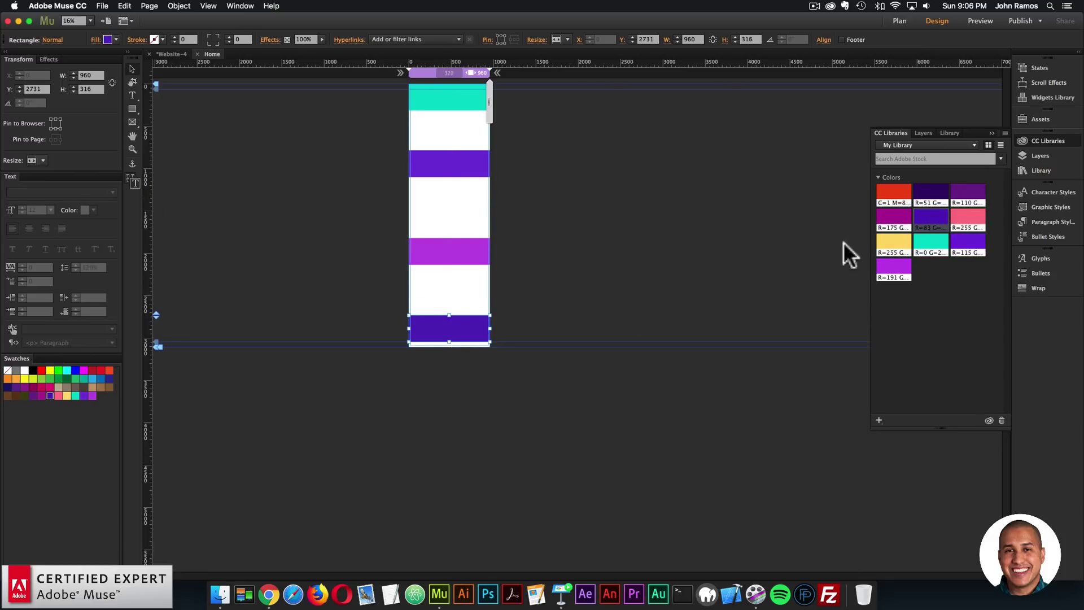
{"action": "left_click", "coordinate": [898, 221]}
{"action": "left_click", "coordinate": [940, 201]}
{"action": "left_click", "coordinate": [491, 313]}
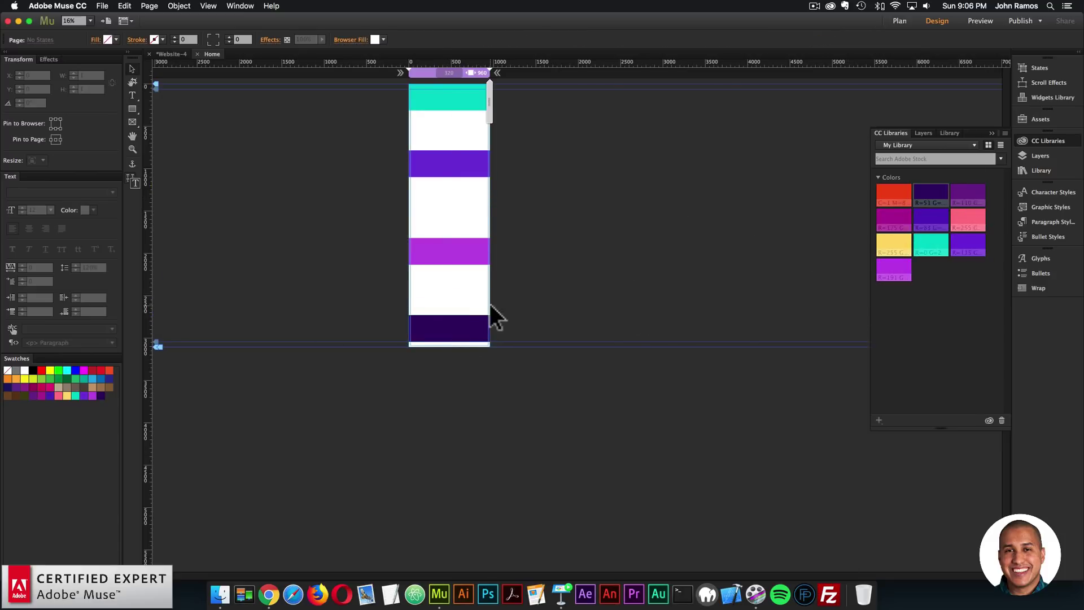
{"action": "left_click_drag", "start_coordinate": [155, 346], "coordinate": [136, 481]}
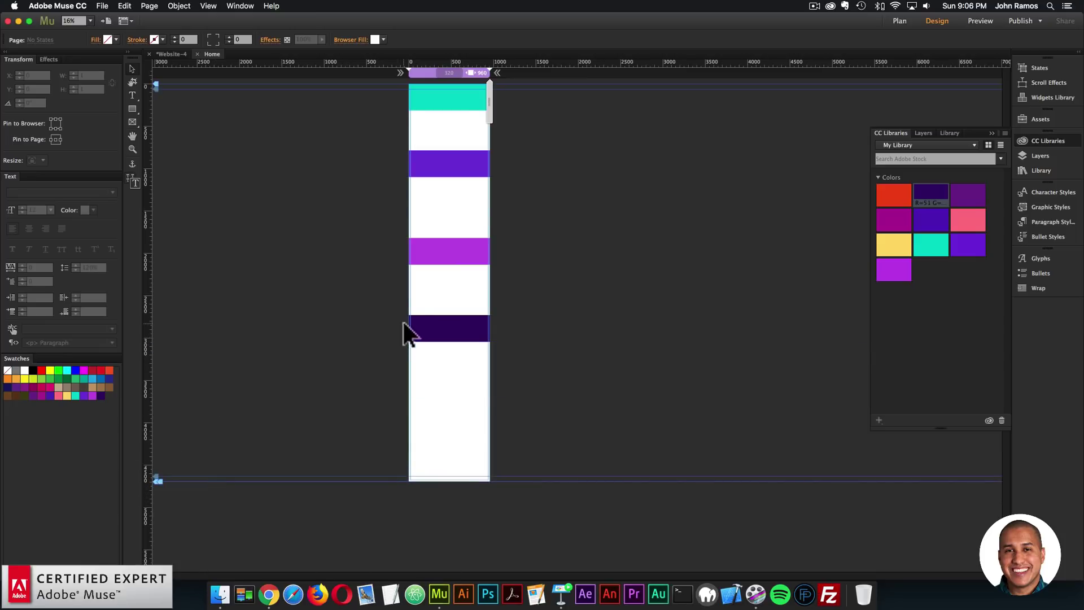
Place a link anchor named anchor1 at the upper edge of the teal rectangle, at about X 471, Y 0
{"action": "key", "text": "super+equal"}
{"action": "scroll", "coordinate": [451, 181], "scroll_direction": "up", "scroll_amount": 2}
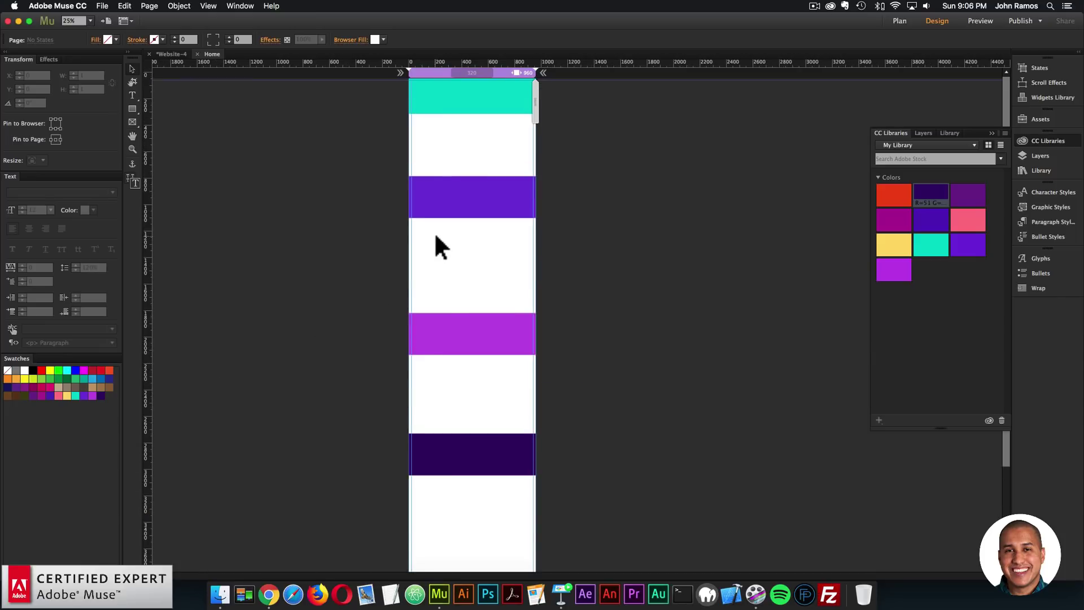
{"action": "key", "text": "super+equal"}
{"action": "scroll", "coordinate": [550, 170], "scroll_direction": "up", "scroll_amount": 3}
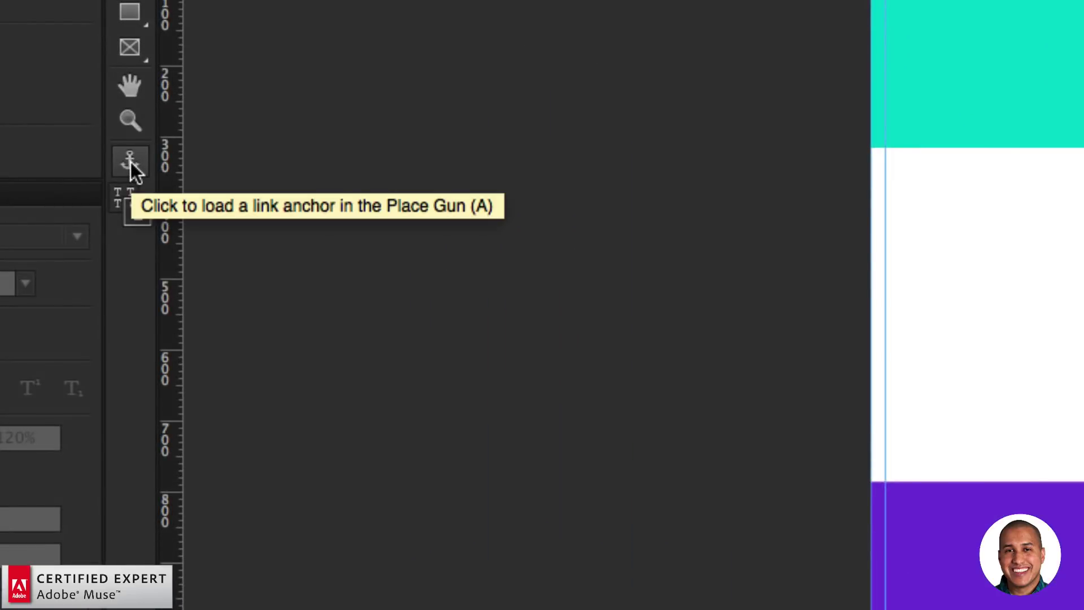
{"action": "left_click", "coordinate": [130, 165]}
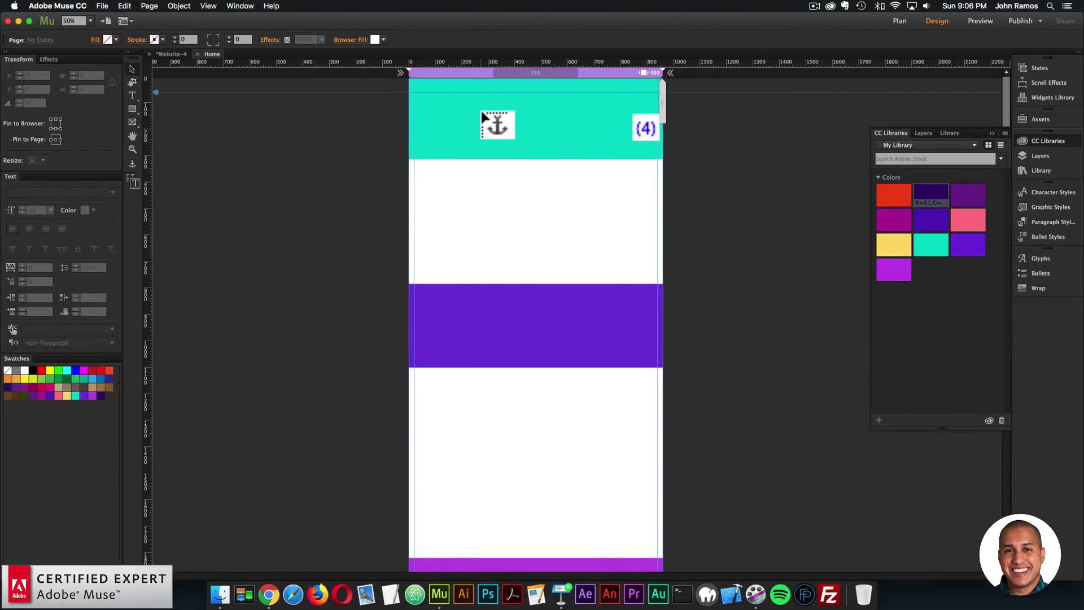
{"action": "key", "text": "super+1"}
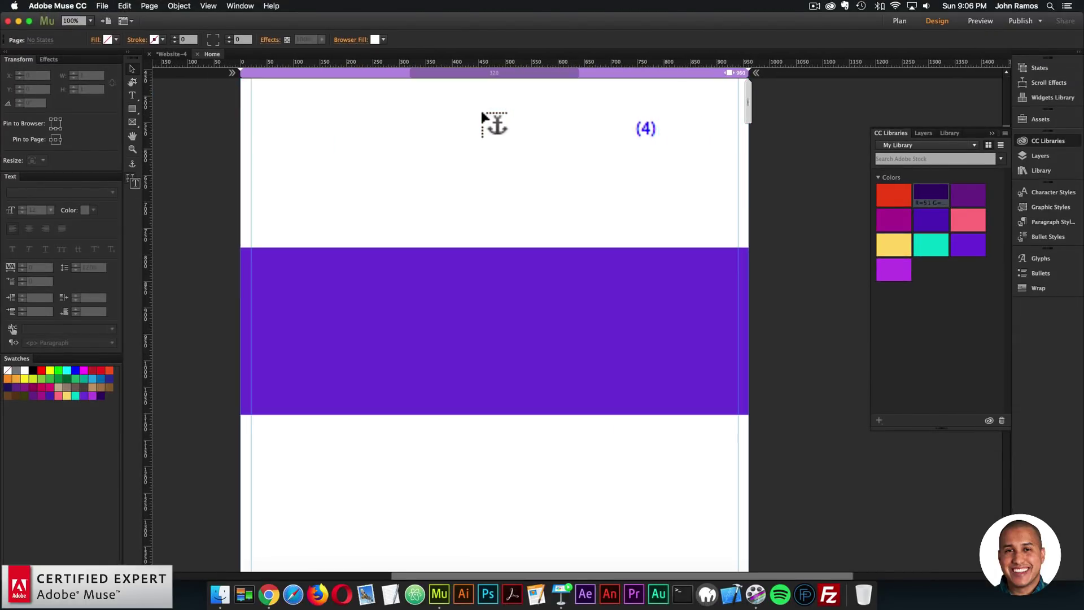
{"action": "scroll", "coordinate": [481, 108], "scroll_direction": "up", "scroll_amount": 5}
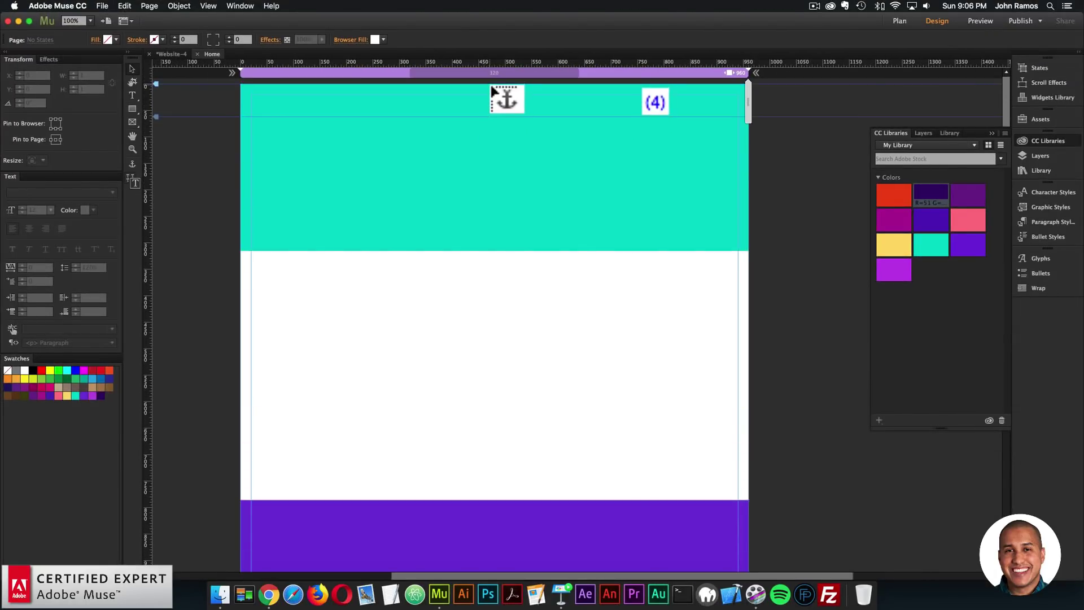
{"action": "left_click", "coordinate": [493, 88]}
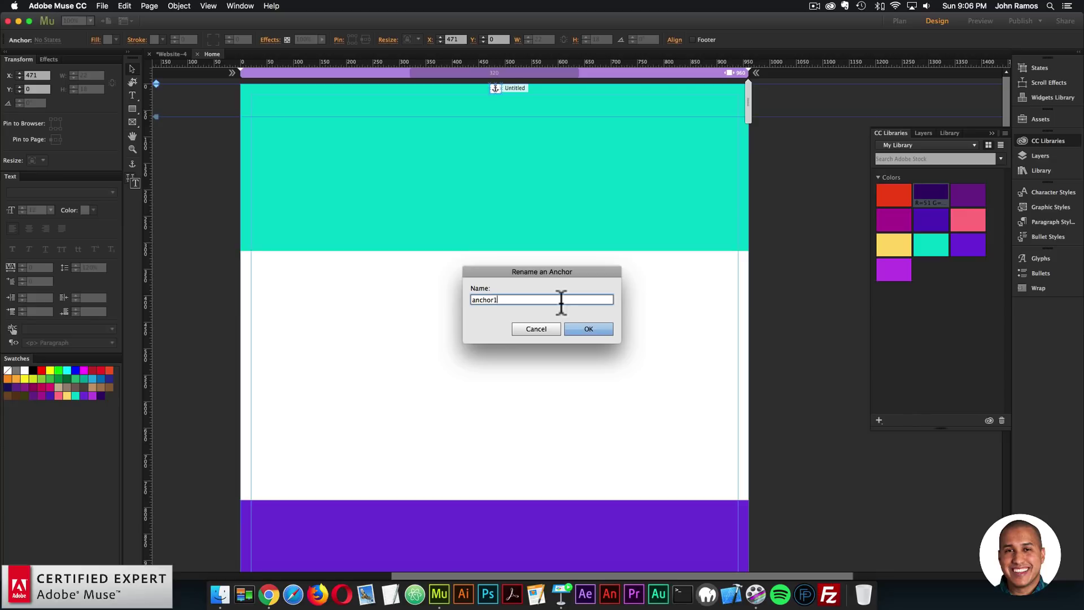
{"action": "key", "text": "Return"}
Place a link anchor named anchor2 at the upper edge of the blue-violet rectangle, at Y 787
{"action": "scroll", "coordinate": [567, 300], "scroll_direction": "down", "scroll_amount": 4}
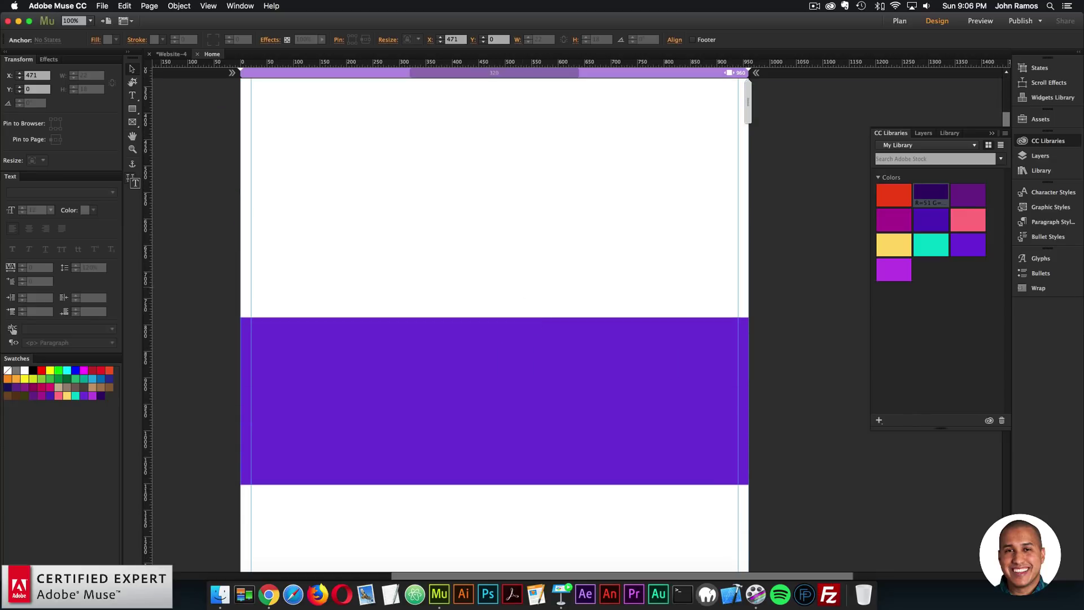
{"action": "left_click", "coordinate": [496, 323]}
{"action": "type", "text": "anchor2"}
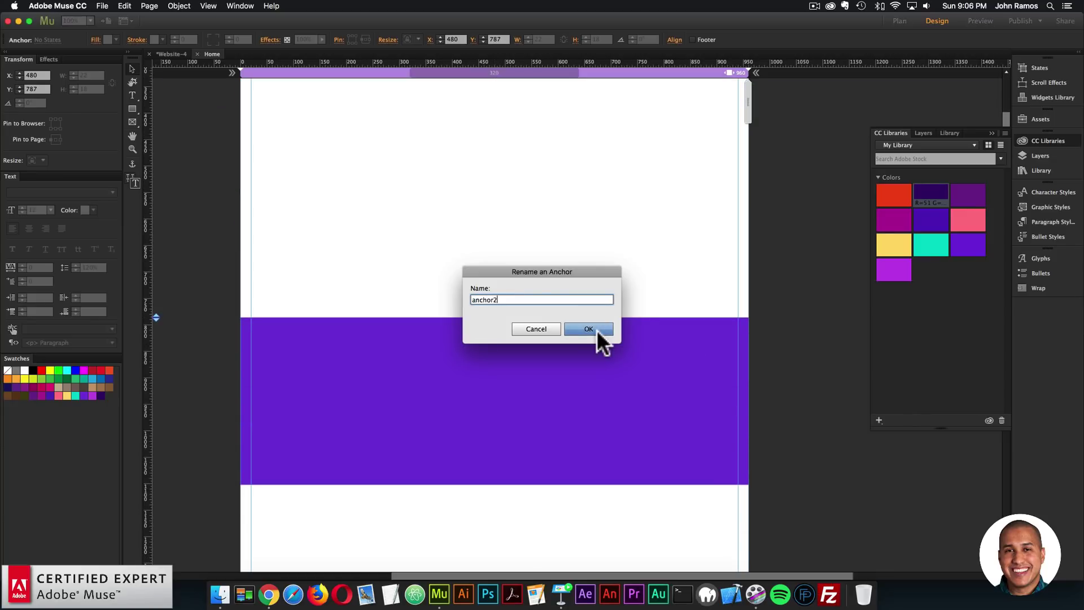
{"action": "left_click", "coordinate": [589, 329]}
Place a link anchor named anchor3 at the upper edge of the bright purple rectangle, at Y 1821
{"action": "scroll", "coordinate": [484, 333], "scroll_direction": "down", "scroll_amount": 10}
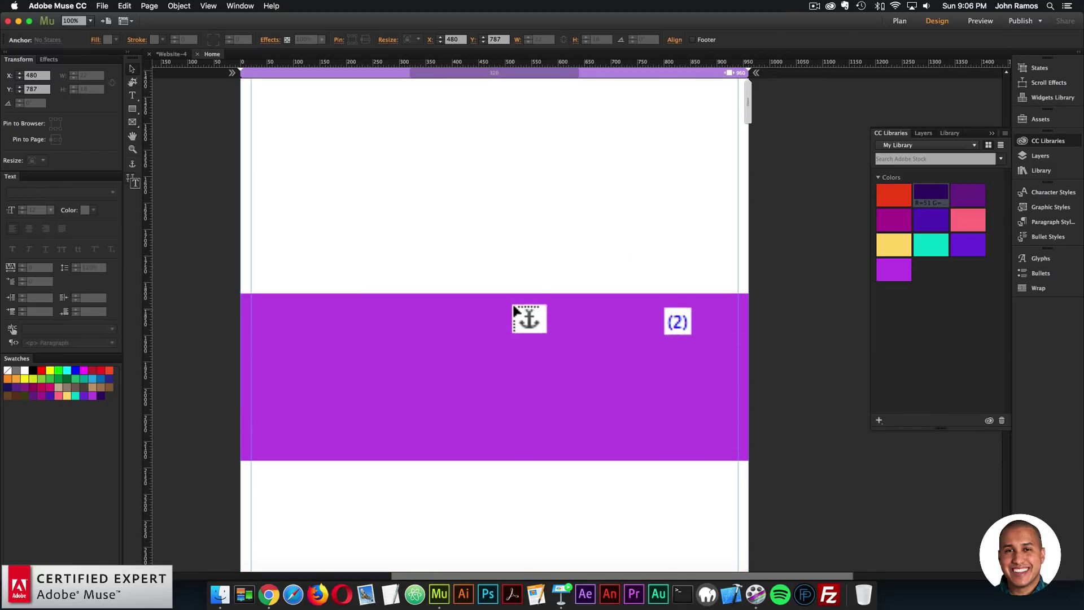
{"action": "left_click", "coordinate": [502, 308]}
{"action": "type", "text": "anchor"}
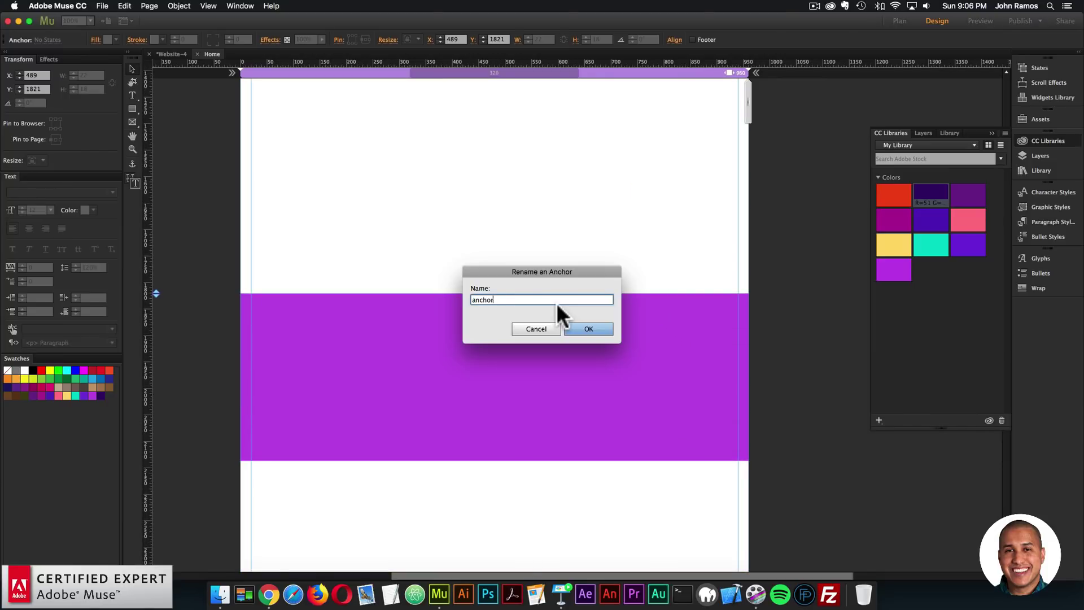
{"action": "type", "text": "3"}
{"action": "key", "text": "Return"}
Place a link anchor named anchor4 at the upper edge of the darkest purple rectangle, at Y 2731
{"action": "scroll", "coordinate": [544, 339], "scroll_direction": "down", "scroll_amount": 10}
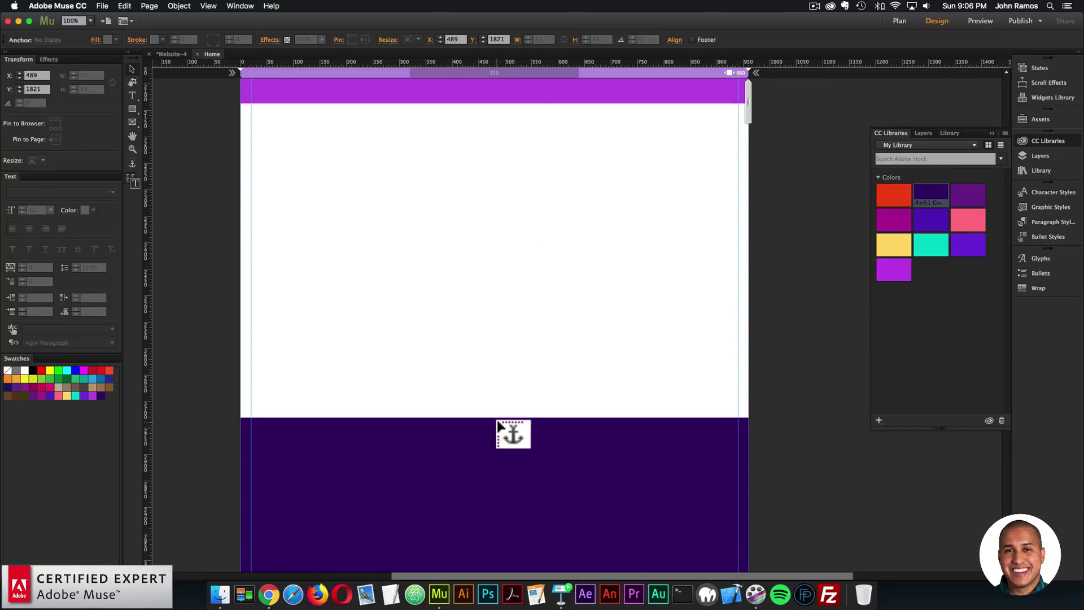
{"action": "left_click", "coordinate": [498, 423]}
{"action": "type", "text": "anchor"}
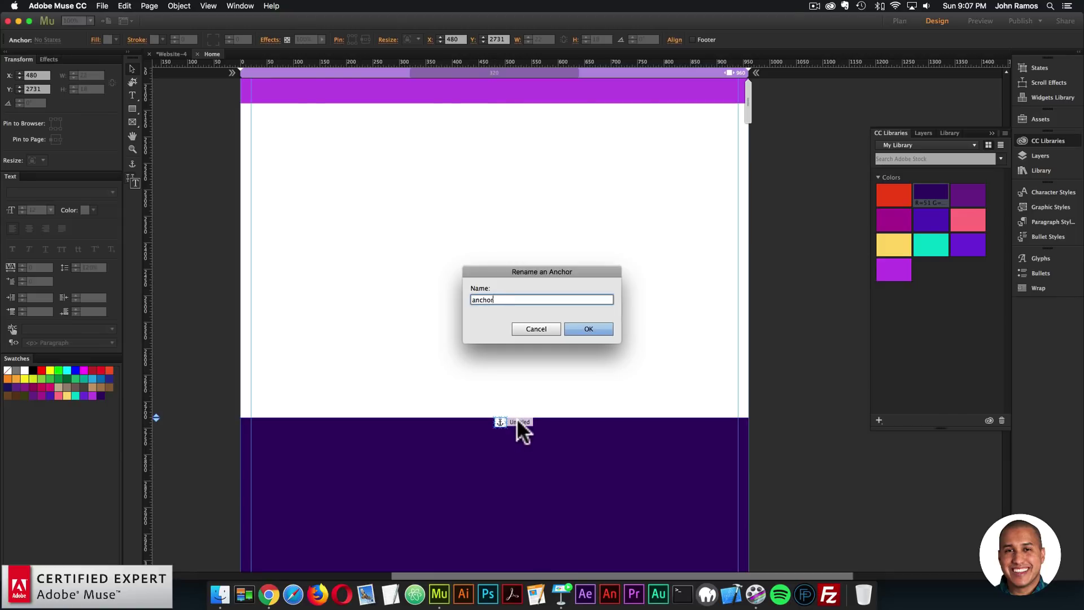
{"action": "type", "text": "4"}
{"action": "key", "text": "Return"}
Select all four link anchors together and set their X position to 0
{"action": "key", "text": "super+minus"}
{"action": "key", "text": "super+minus"}
{"action": "scroll", "coordinate": [508, 339], "scroll_direction": "up", "scroll_amount": 2}
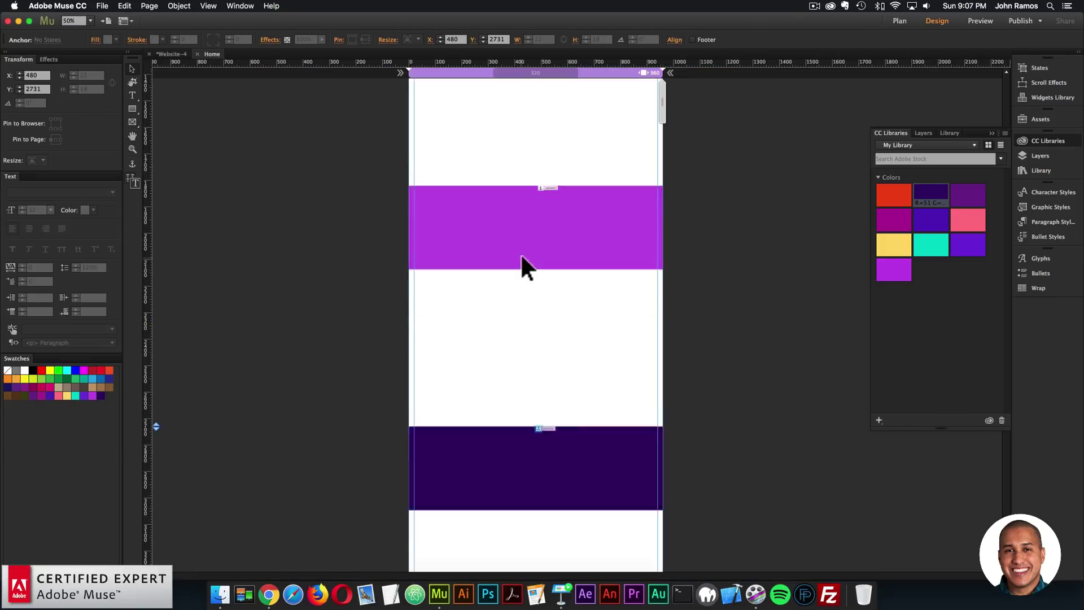
{"action": "scroll", "coordinate": [521, 256], "scroll_direction": "up", "scroll_amount": 3}
{"action": "scroll", "coordinate": [543, 268], "scroll_direction": "up", "scroll_amount": 3}
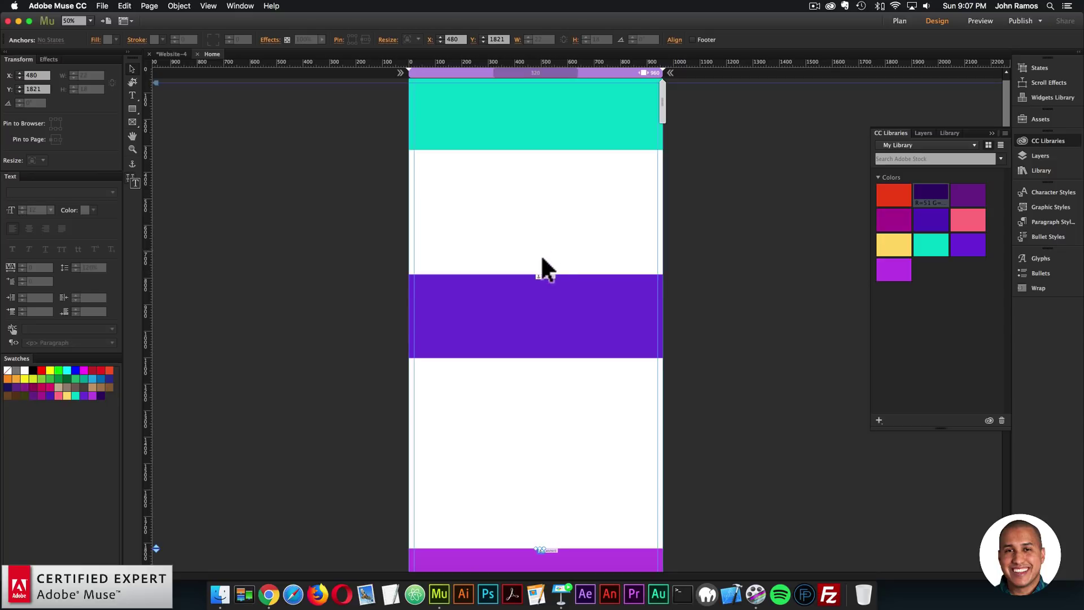
{"action": "left_click", "coordinate": [536, 276], "text": "shift"}
{"action": "key", "text": "super+equal"}
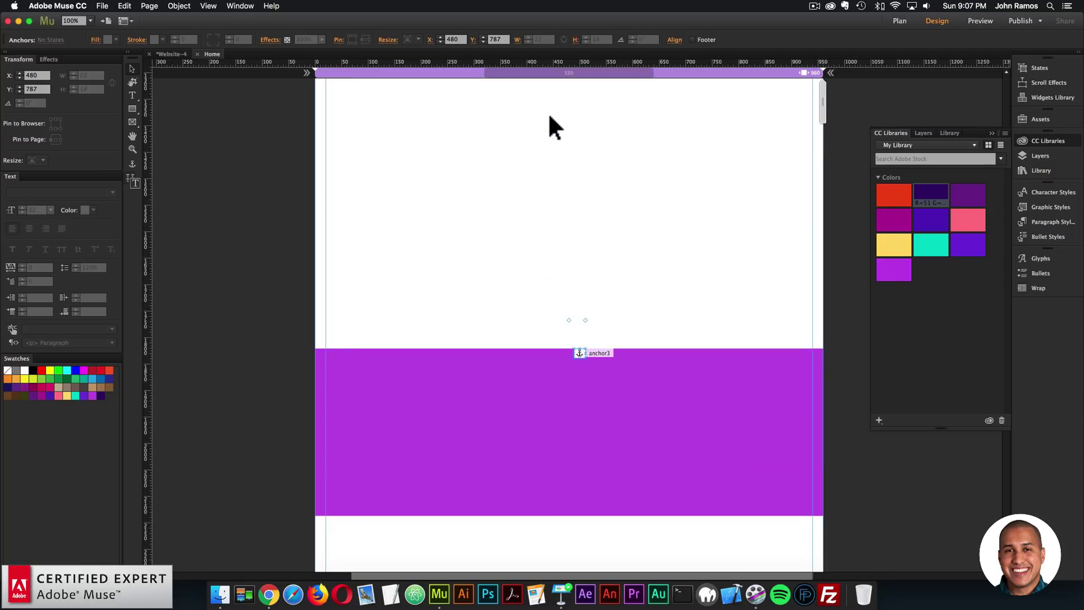
{"action": "scroll", "coordinate": [570, 154], "scroll_direction": "up", "scroll_amount": 8}
{"action": "scroll", "coordinate": [580, 282], "scroll_direction": "up", "scroll_amount": 4}
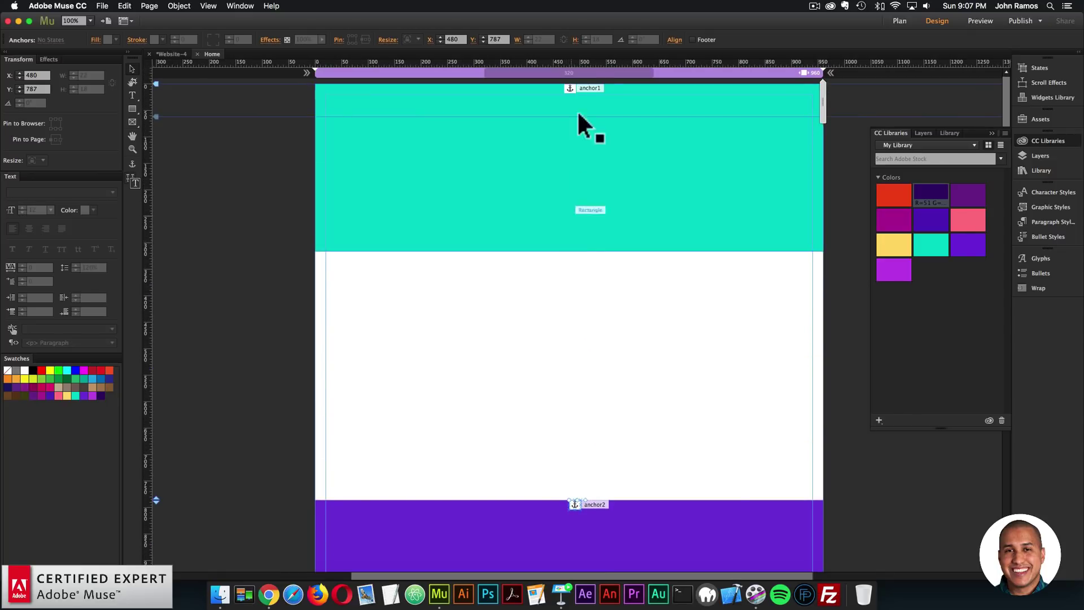
{"action": "left_click", "coordinate": [569, 88]}
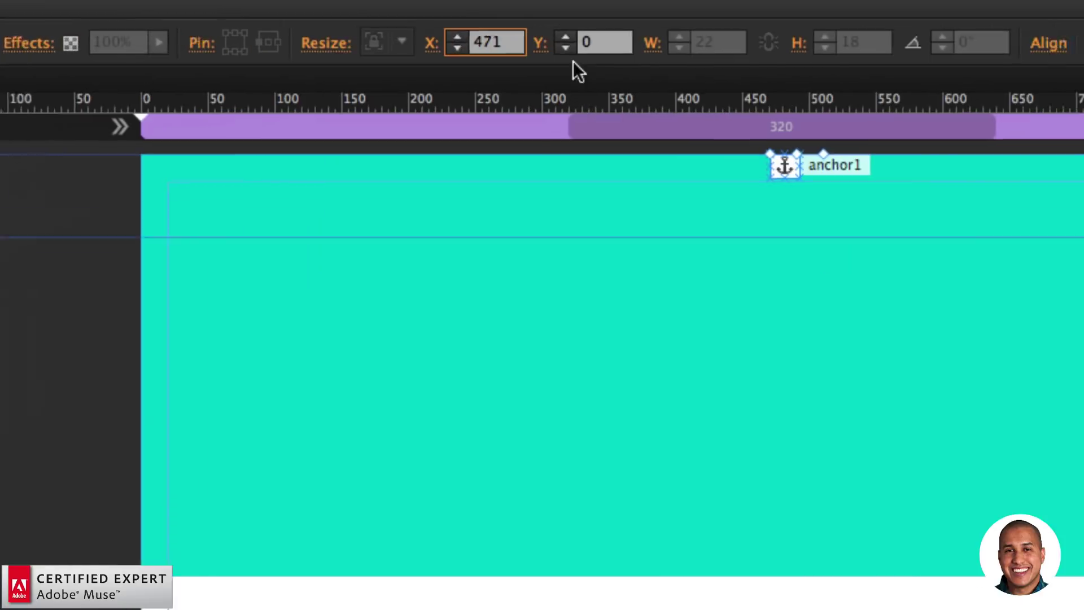
{"action": "left_click_drag", "start_coordinate": [463, 39], "coordinate": [426, 35]}
{"action": "type", "text": "0"}
{"action": "key", "text": "Return"}
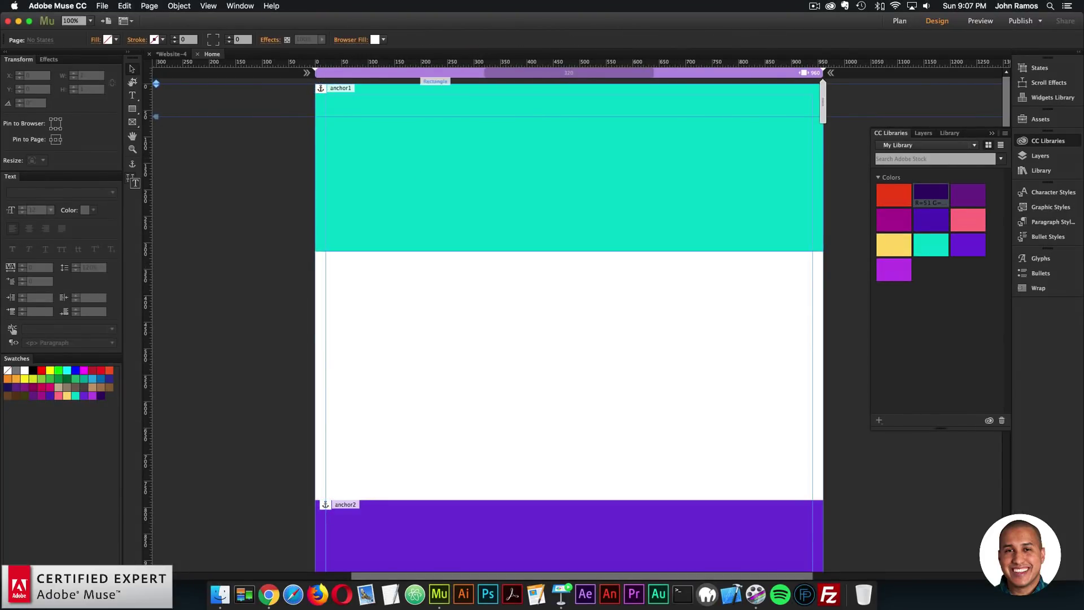
Insert a horizontal menu widget at the upper edge of the teal rectangle, at about X 281, Y 0
{"action": "left_click", "coordinate": [178, 6]}
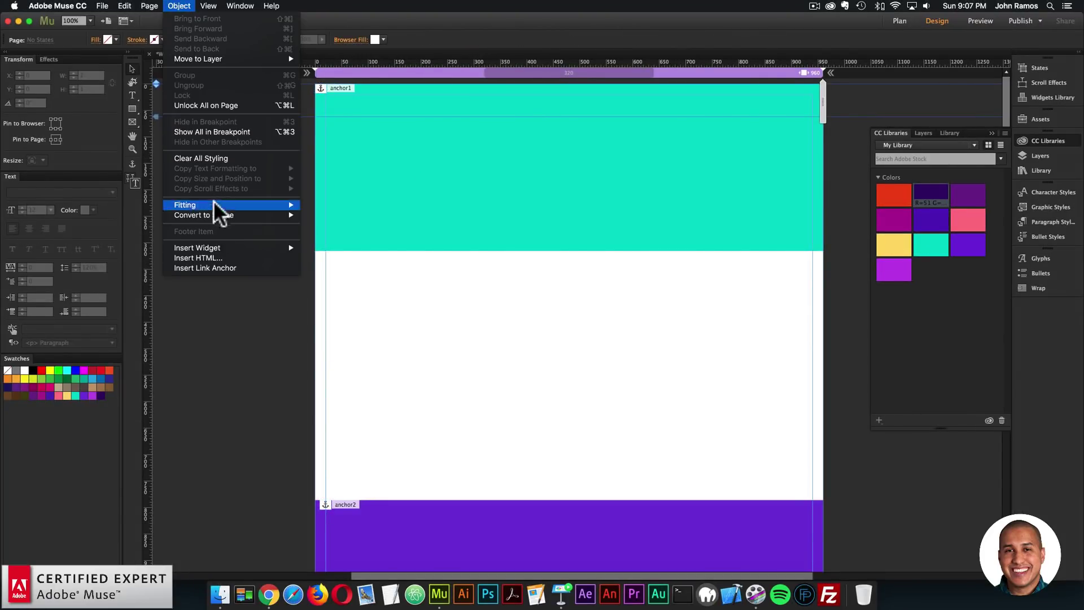
{"action": "mouse_move", "coordinate": [217, 248]}
{"action": "mouse_move", "coordinate": [333, 279]}
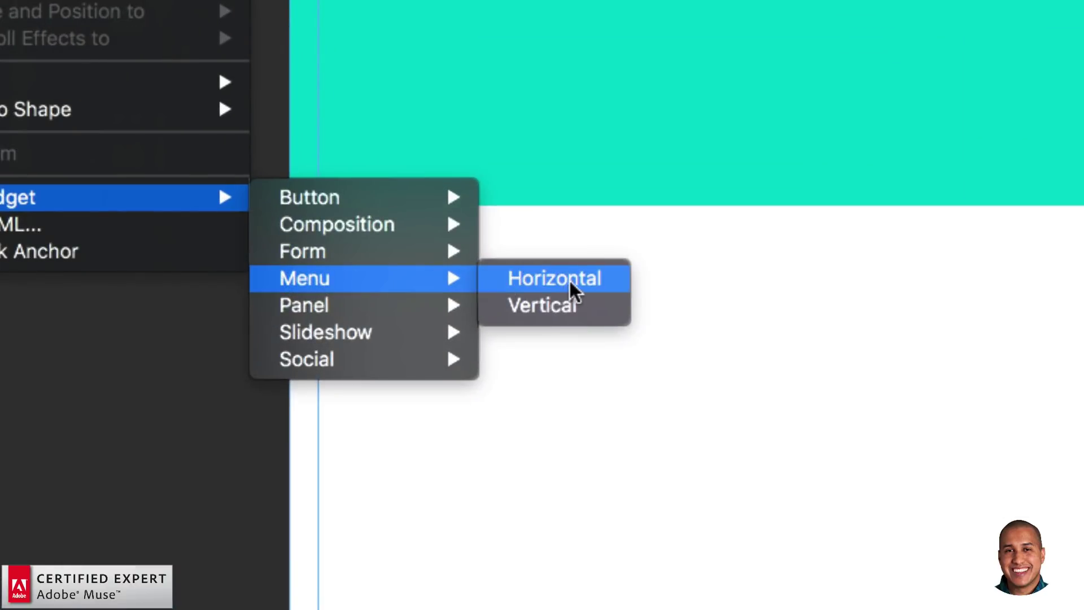
{"action": "left_click", "coordinate": [573, 280]}
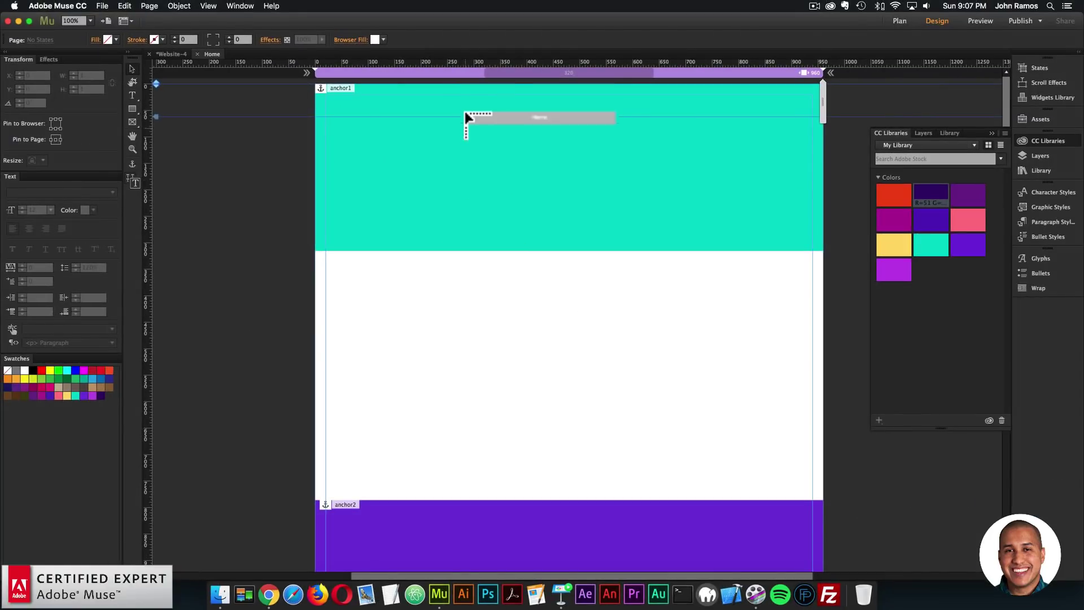
{"action": "left_click", "coordinate": [464, 84]}
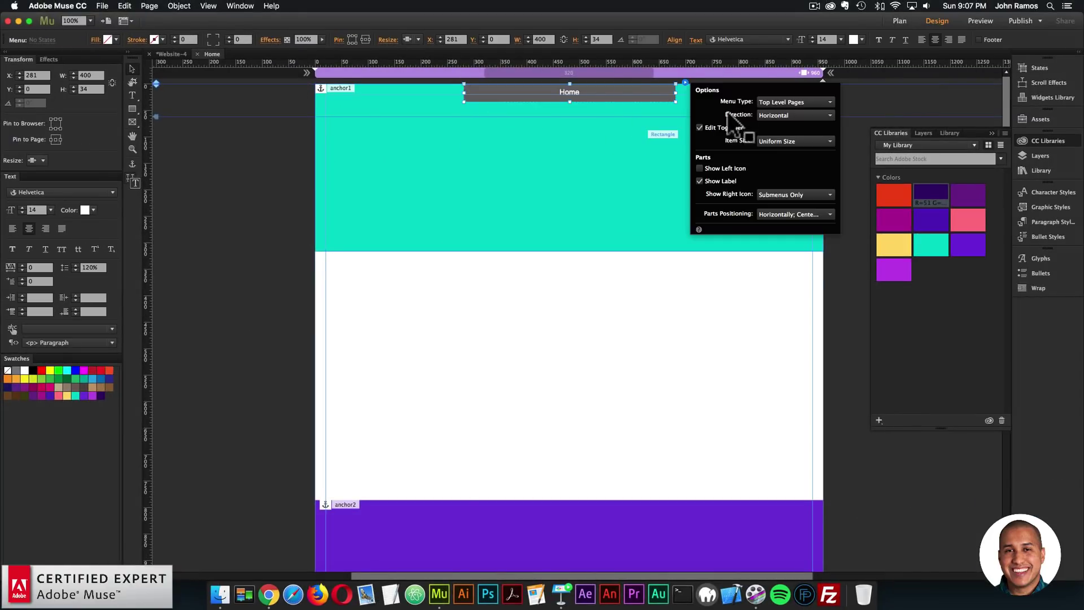
Keep the menu widget's direction horizontal and switch its menu type from top-level pages to manually added items
{"action": "left_click", "coordinate": [684, 83]}
{"action": "left_click", "coordinate": [685, 83]}
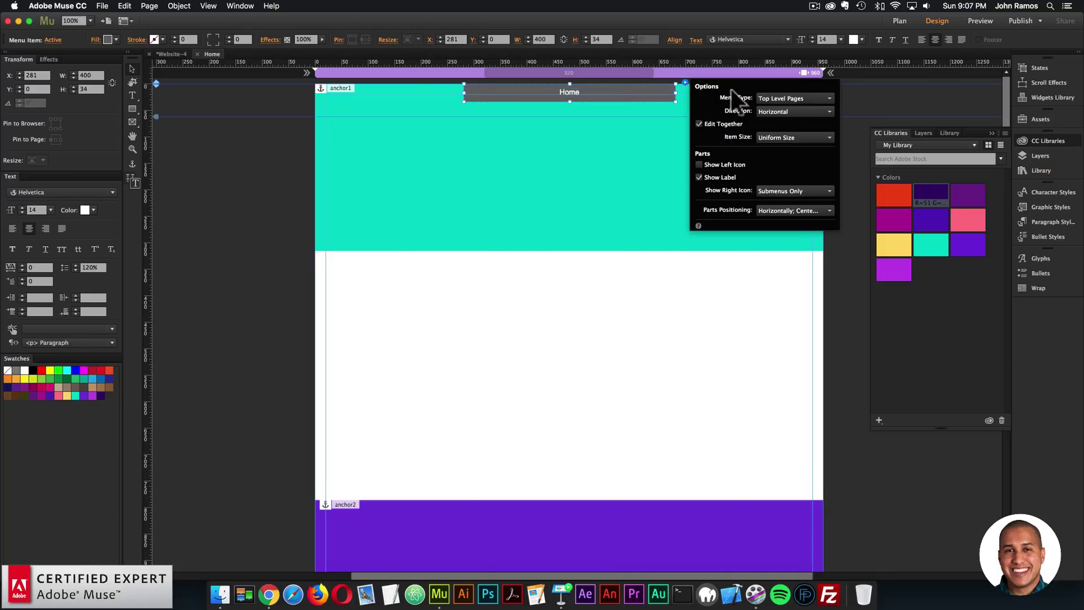
{"action": "left_click", "coordinate": [776, 120]}
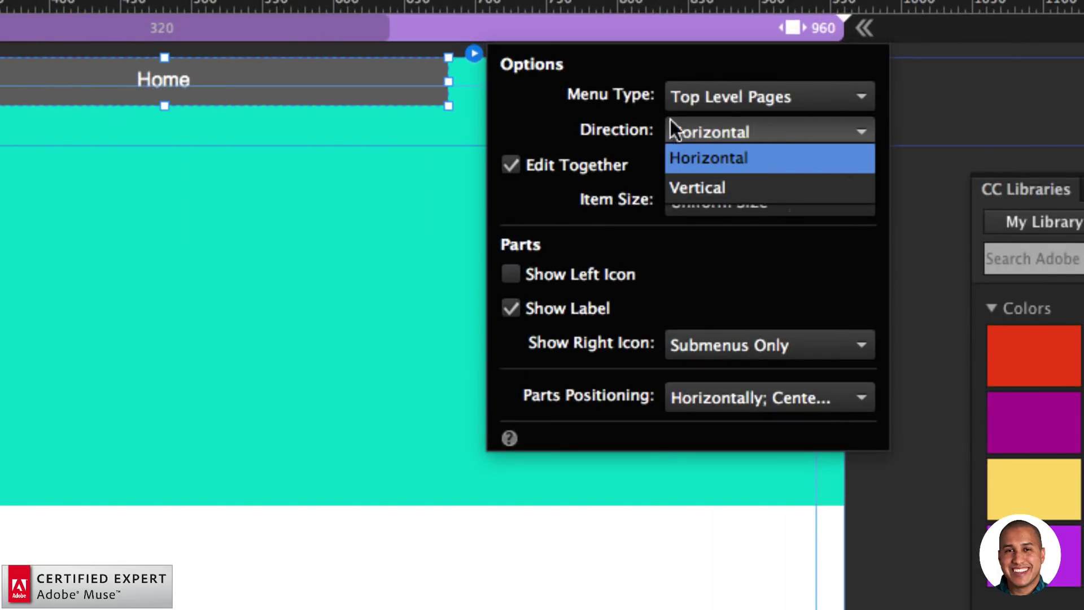
{"action": "left_click", "coordinate": [670, 121]}
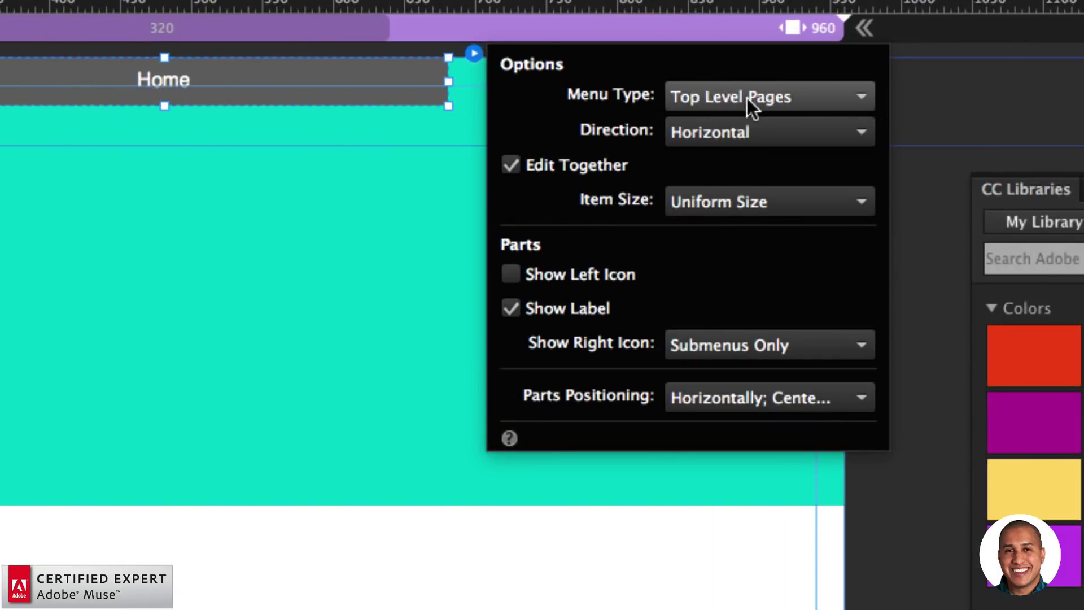
{"action": "left_click", "coordinate": [747, 98]}
{"action": "left_click", "coordinate": [725, 179]}
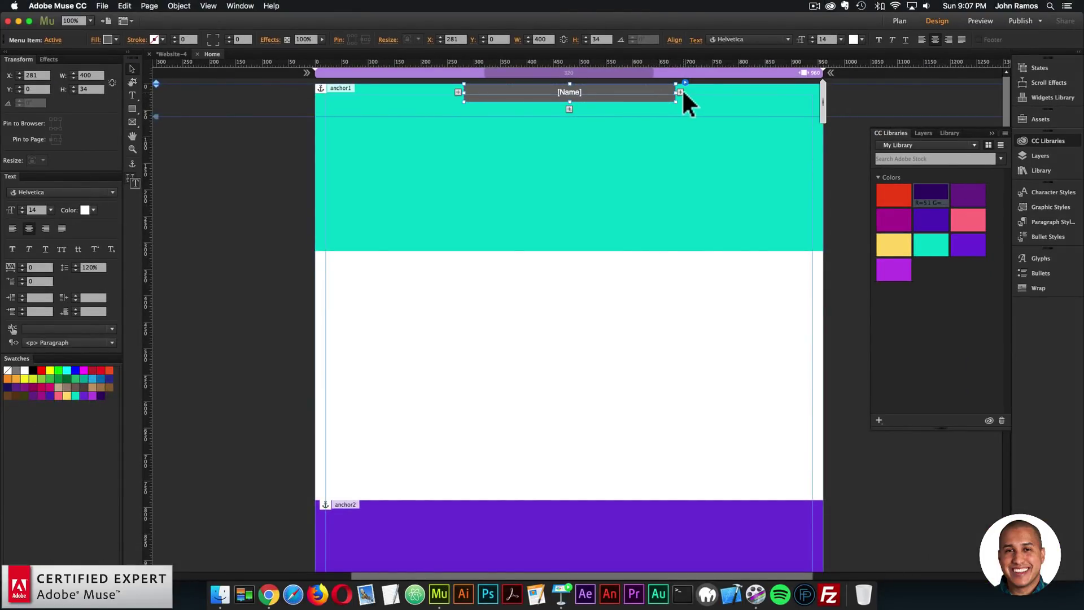
Add three more items to the menu widget so that it holds four
{"action": "left_click", "coordinate": [680, 90]}
{"action": "left_click", "coordinate": [679, 90]}
{"action": "left_click", "coordinate": [679, 90]}
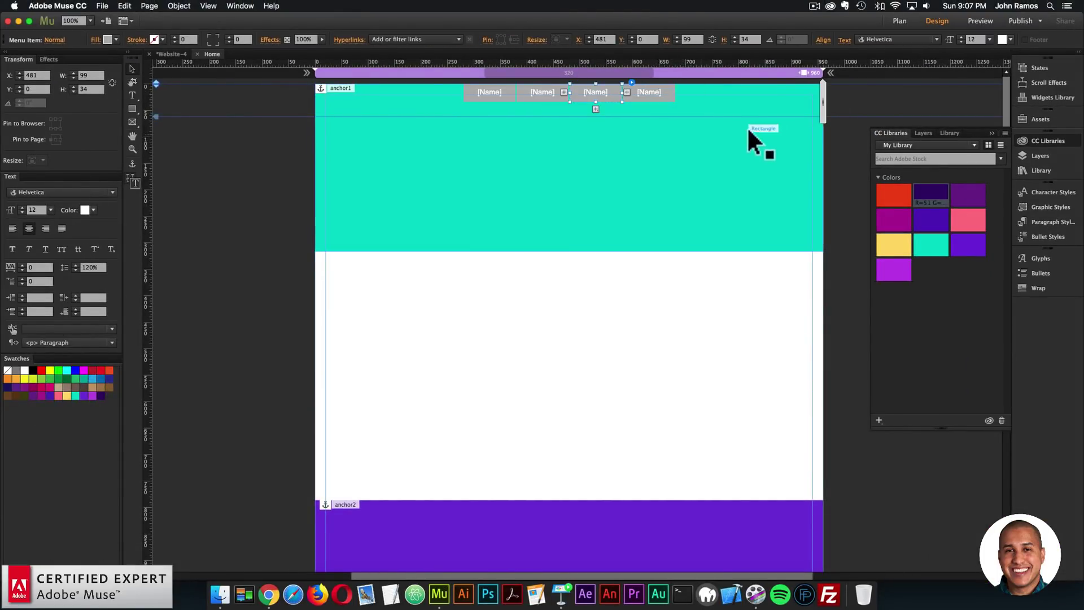
{"action": "left_click", "coordinate": [747, 126]}
Label the four menu items anchor1, anchor2, anchor3 and anchor4 in order
{"action": "left_click", "coordinate": [499, 92]}
{"action": "left_click", "coordinate": [499, 90]}
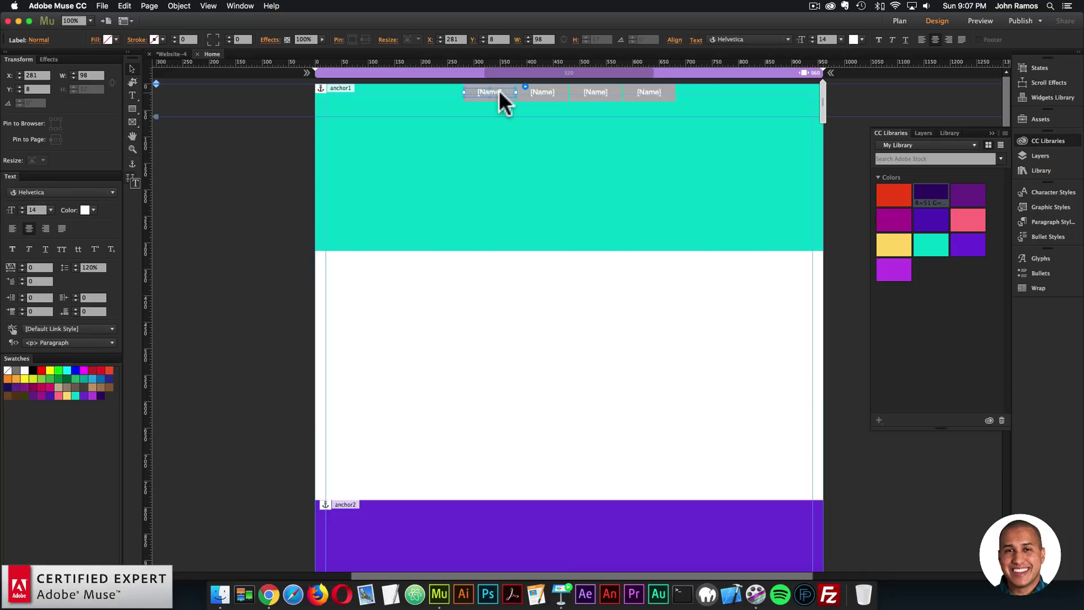
{"action": "double_click", "coordinate": [500, 91]}
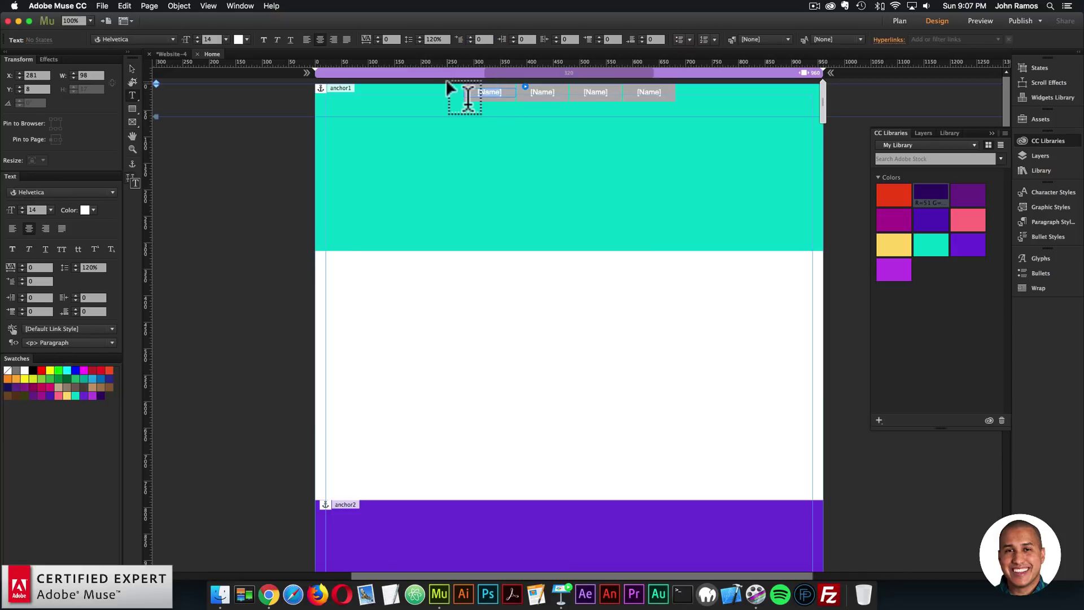
{"action": "type", "text": "anchor1"}
{"action": "double_click", "coordinate": [541, 90]}
{"action": "left_click", "coordinate": [611, 93]}
{"action": "type", "text": "anchor3"}
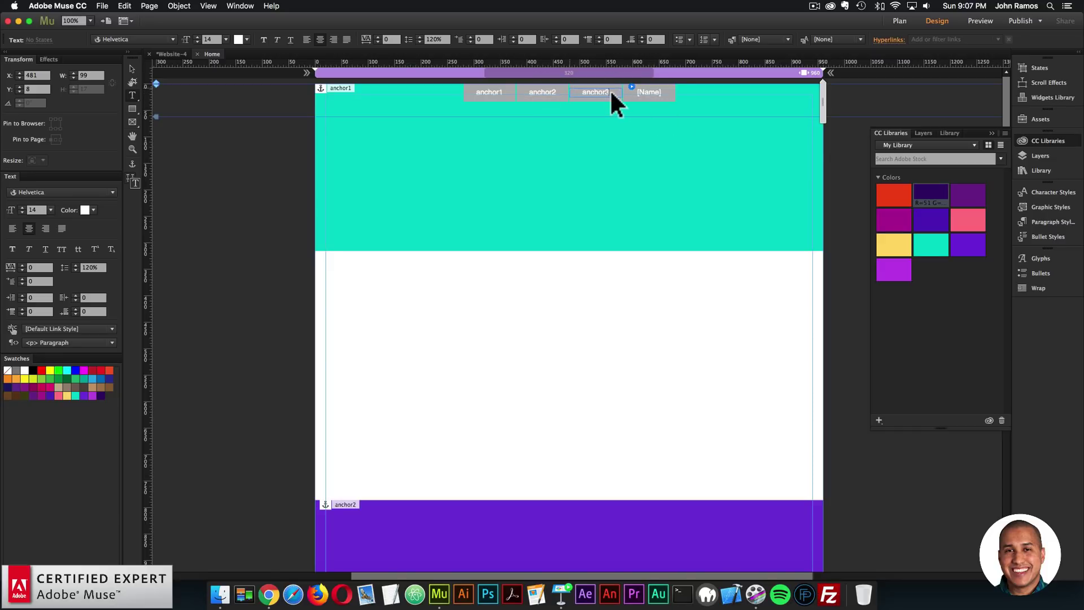
{"action": "double_click", "coordinate": [659, 91]}
{"action": "type", "text": "anchor4"}
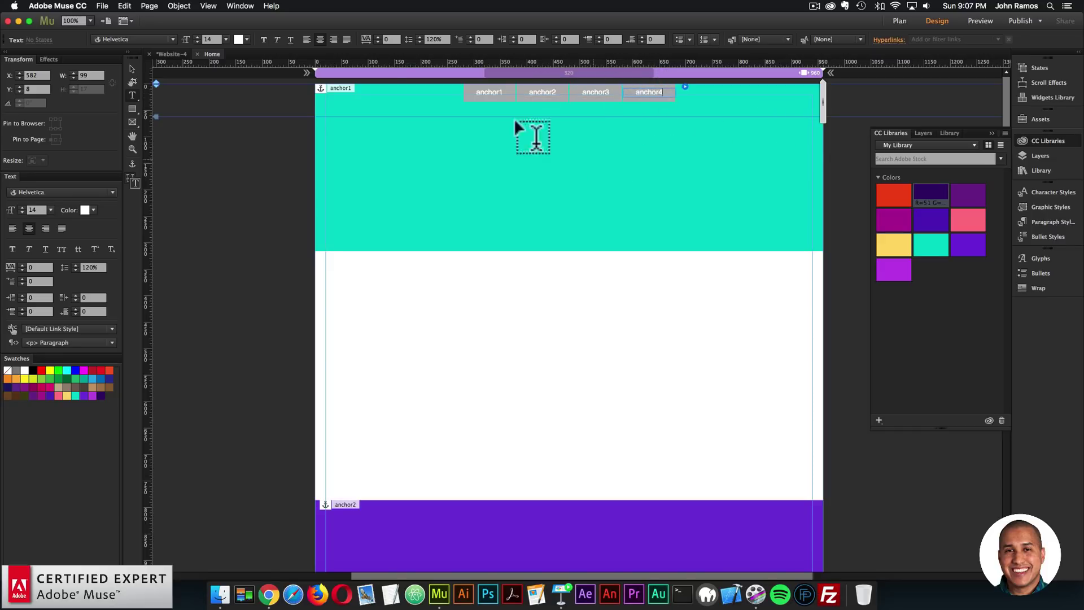
{"action": "left_click", "coordinate": [132, 68]}
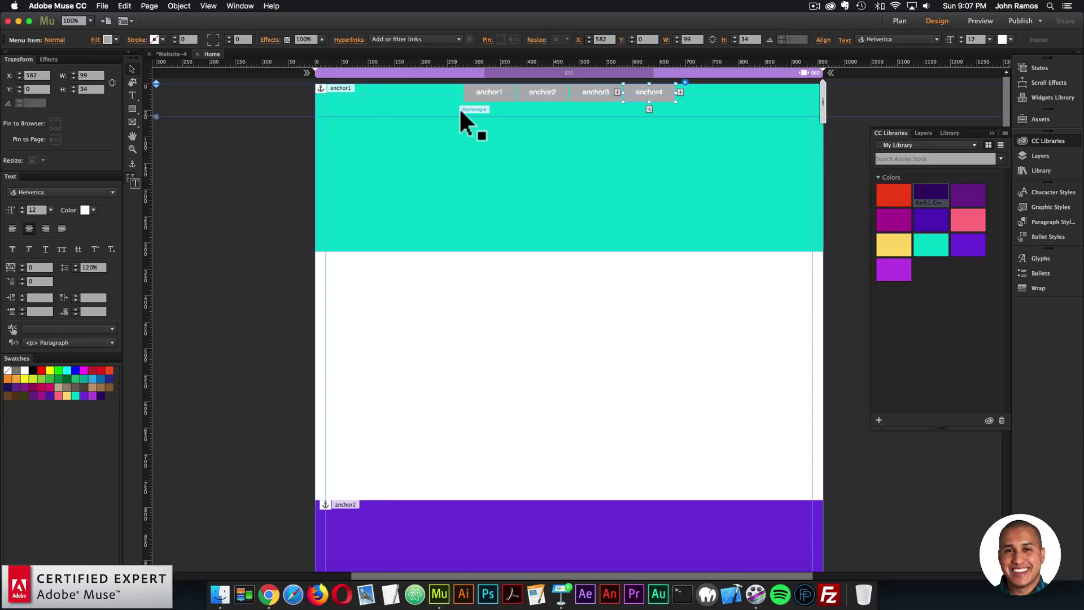
Link the first and second menu items to the anchor1 and anchor2 anchors on the Home page
{"action": "left_click", "coordinate": [419, 43]}
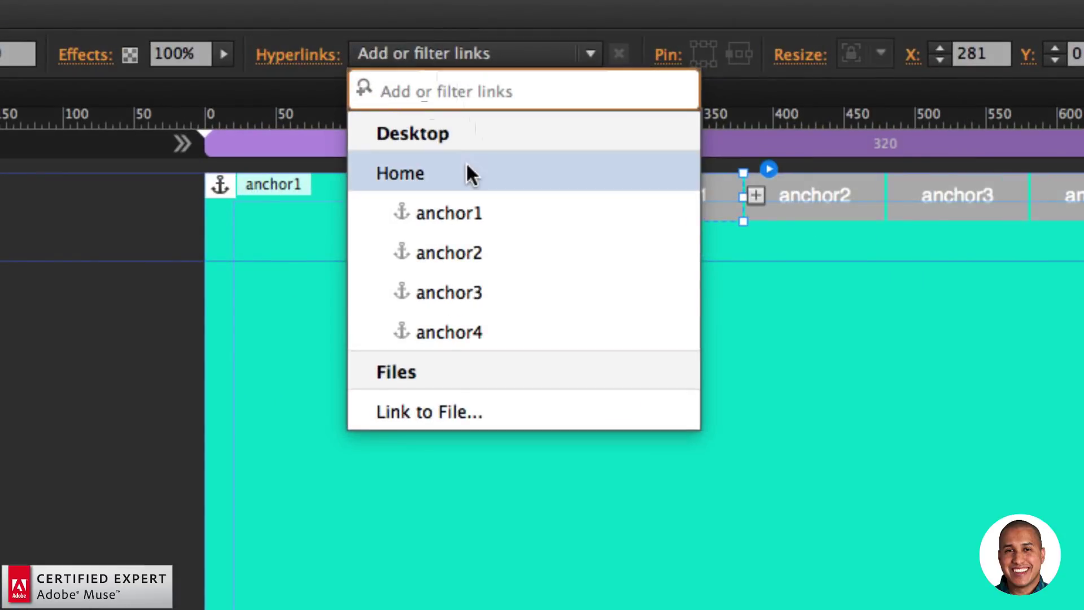
{"action": "left_click", "coordinate": [468, 213]}
{"action": "left_click", "coordinate": [780, 204]}
{"action": "left_click", "coordinate": [404, 52]}
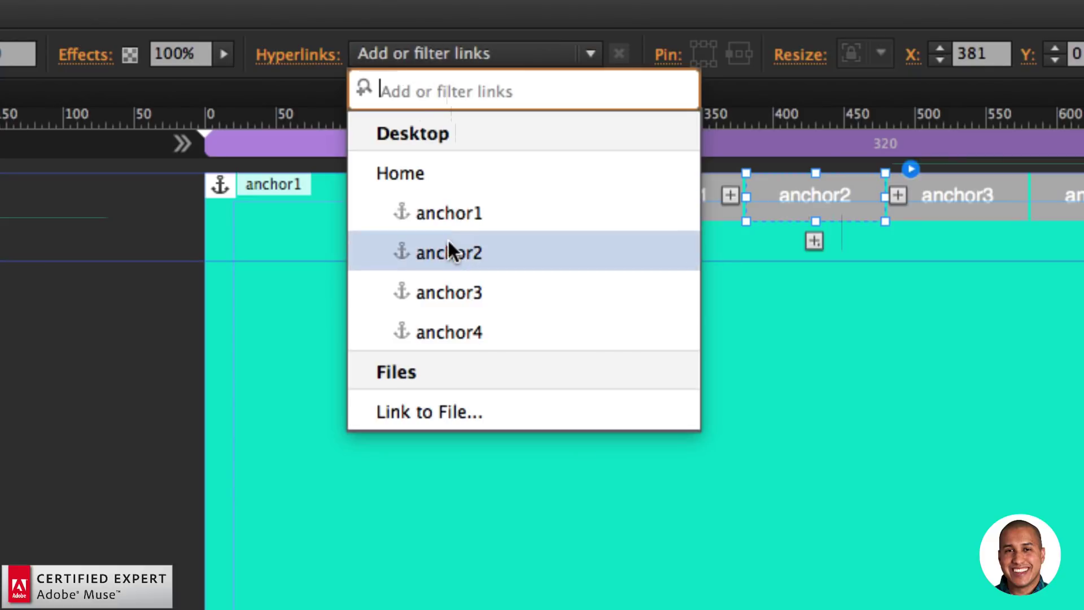
{"action": "left_click", "coordinate": [448, 252]}
Link the third and fourth menu items to the anchor3 and anchor4 anchors on the Home page
{"action": "left_click", "coordinate": [960, 197]}
{"action": "left_click", "coordinate": [418, 53]}
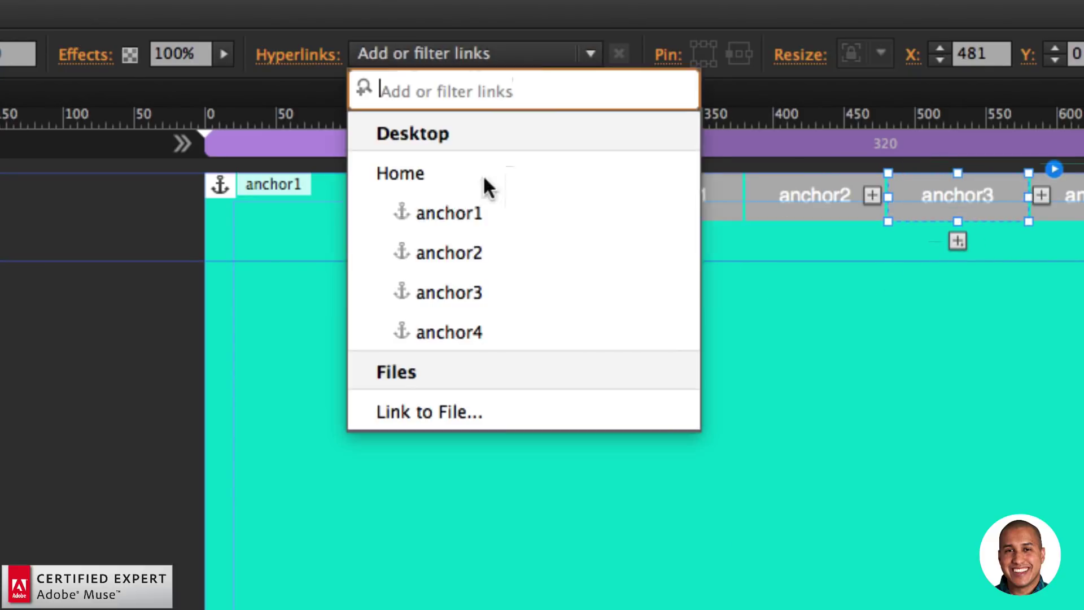
{"action": "left_click", "coordinate": [463, 292]}
{"action": "left_click", "coordinate": [989, 196]}
{"action": "left_click", "coordinate": [478, 53]}
{"action": "left_click", "coordinate": [476, 333]}
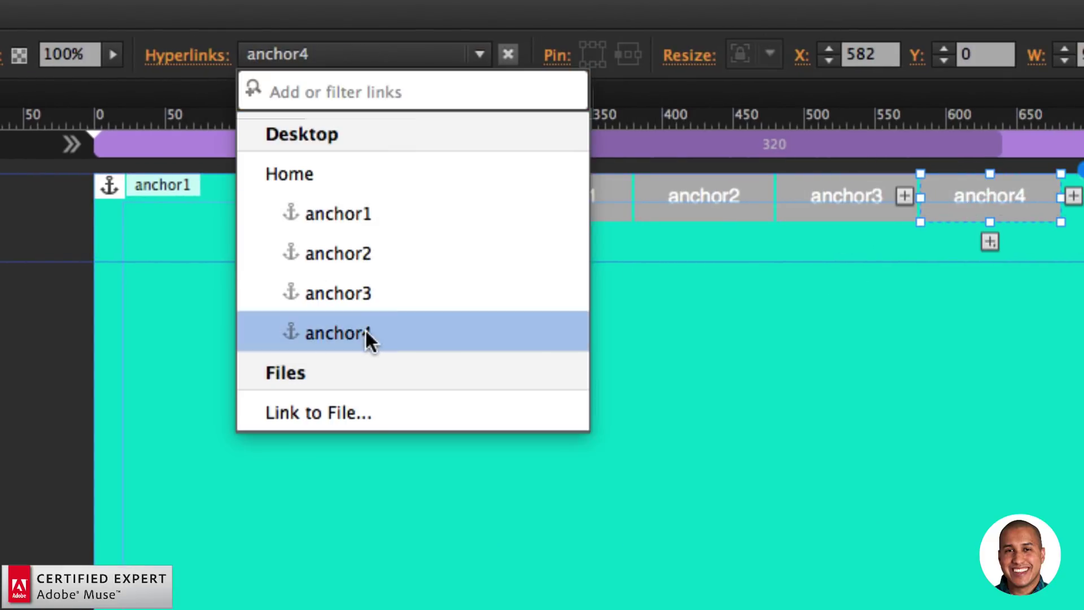
{"action": "left_click", "coordinate": [364, 333]}
{"action": "left_click", "coordinate": [473, 142]}
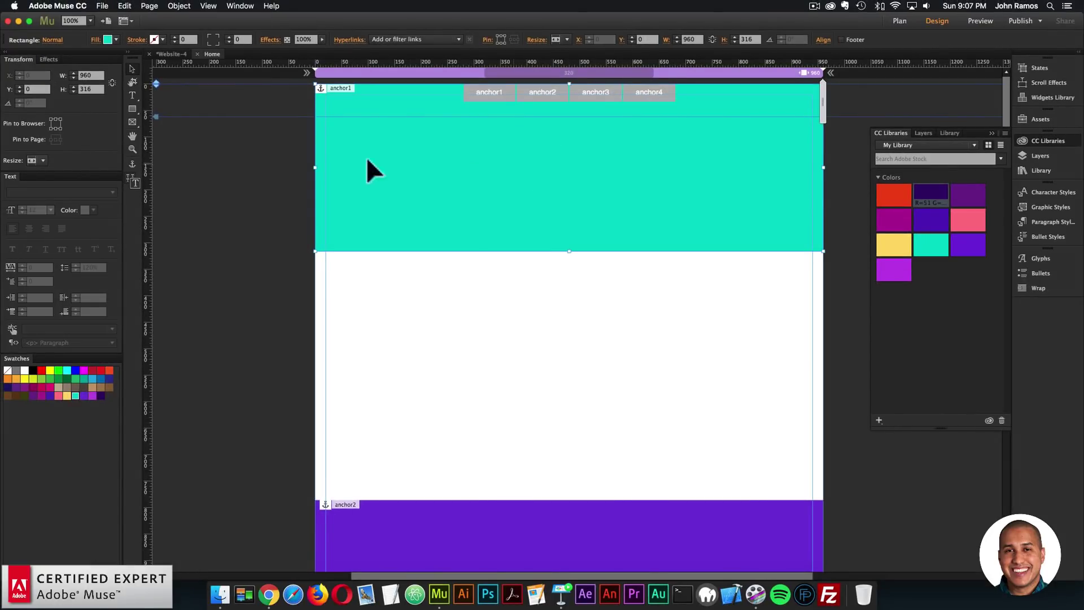
Preview the page in the browser, test the menu's anchor2 link, and return to the Muse design
{"action": "left_click", "coordinate": [102, 6]}
{"action": "left_click", "coordinate": [129, 181]}
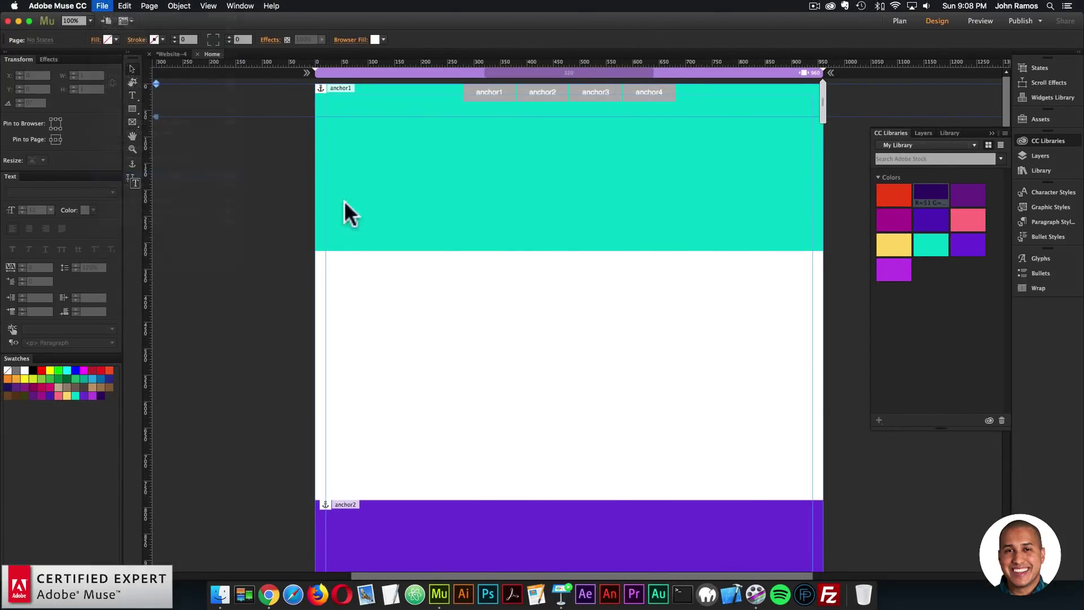
{"action": "left_click", "coordinate": [485, 96]}
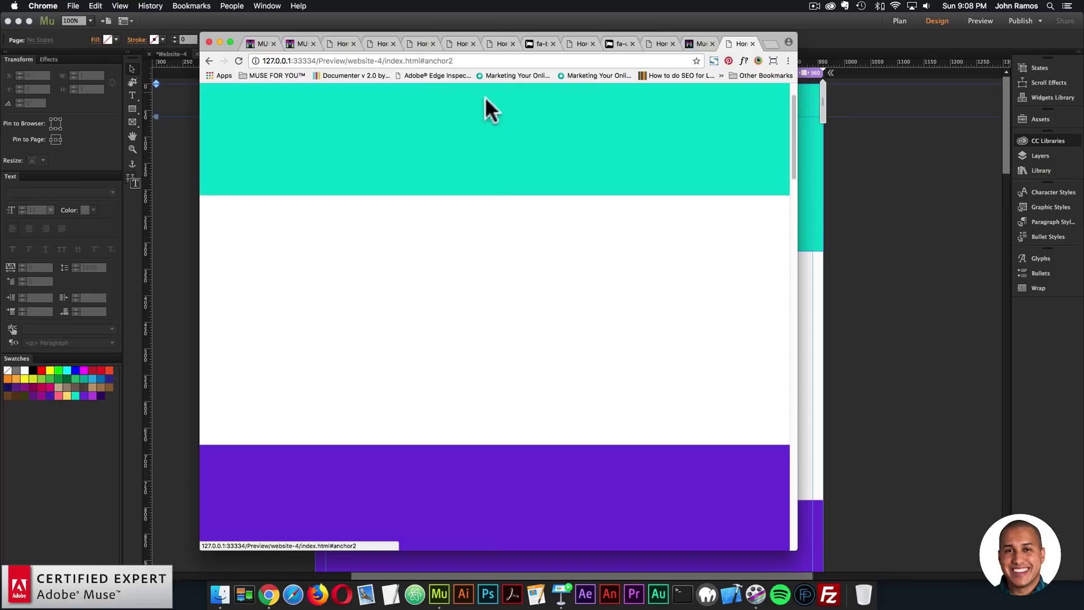
{"action": "left_click", "coordinate": [920, 264]}
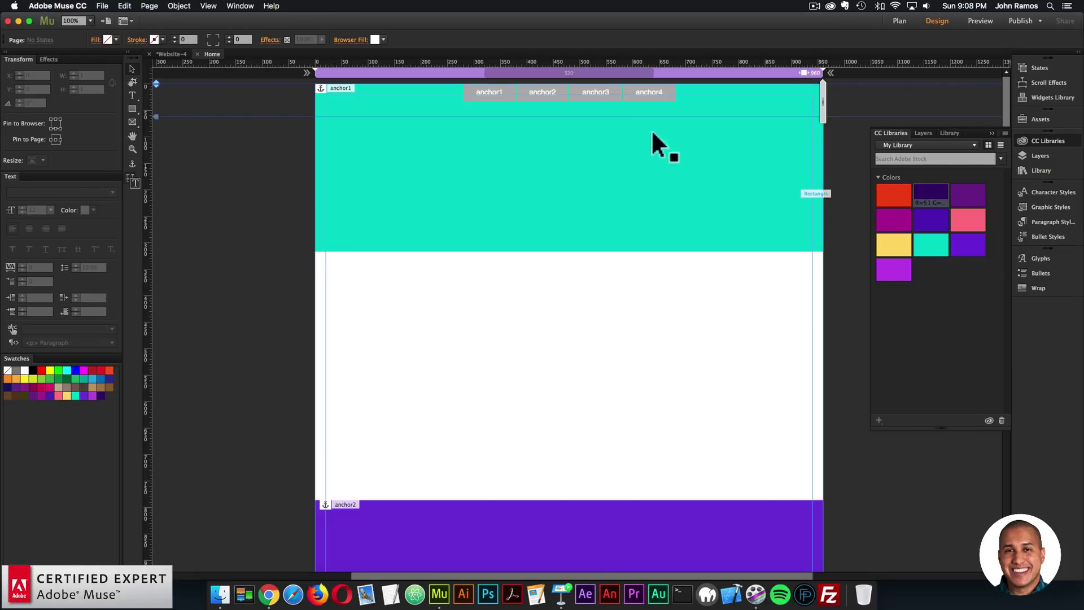
Pin the whole menu widget to the browser's top centre and preview the page in the browser
{"action": "left_click", "coordinate": [612, 92]}
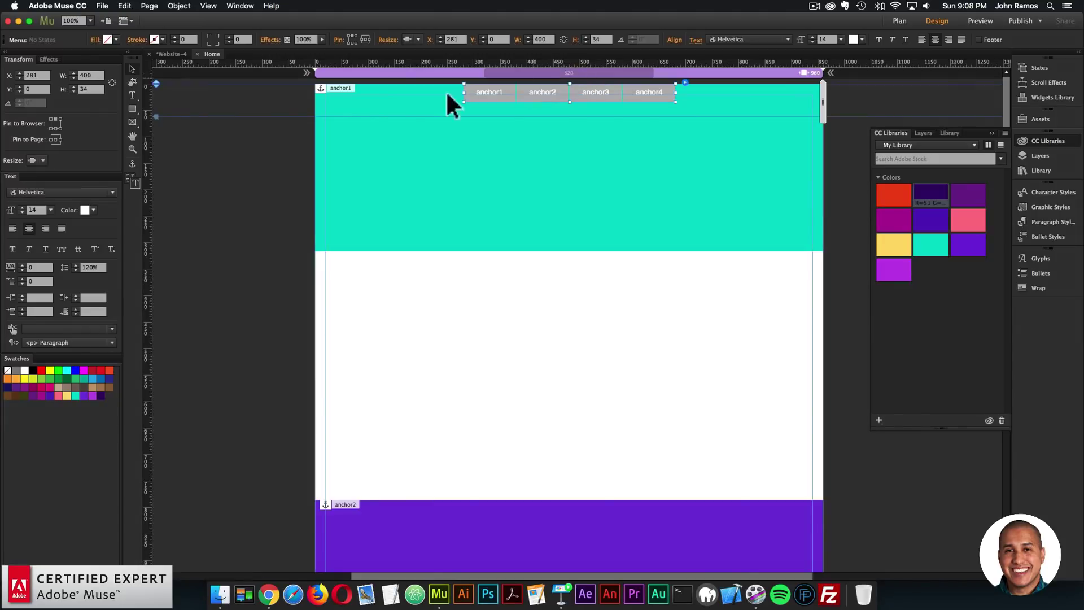
{"action": "left_click", "coordinate": [102, 5]}
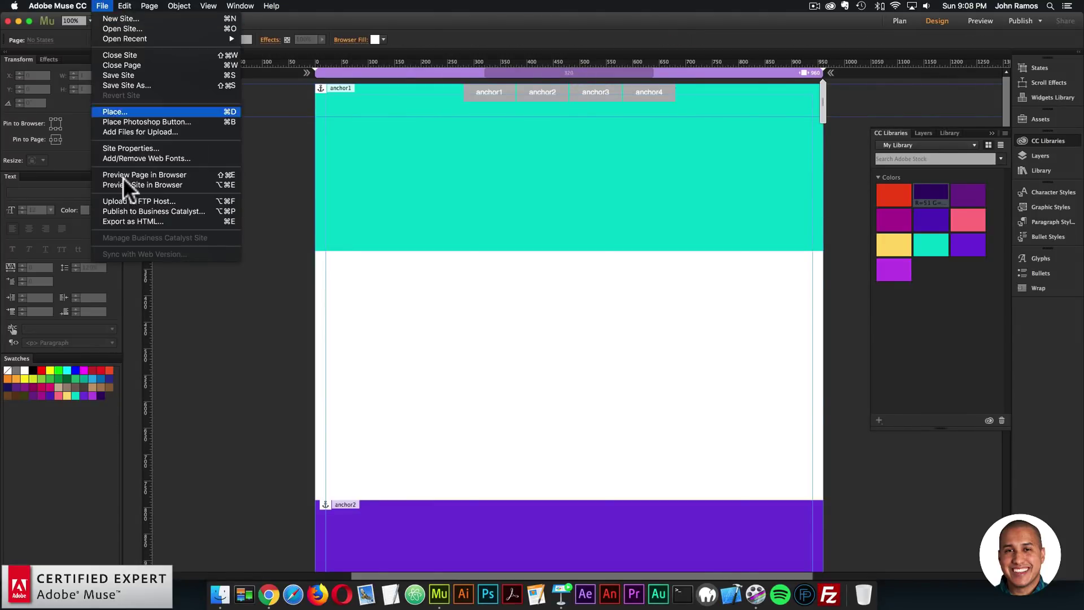
{"action": "left_click", "coordinate": [125, 173]}
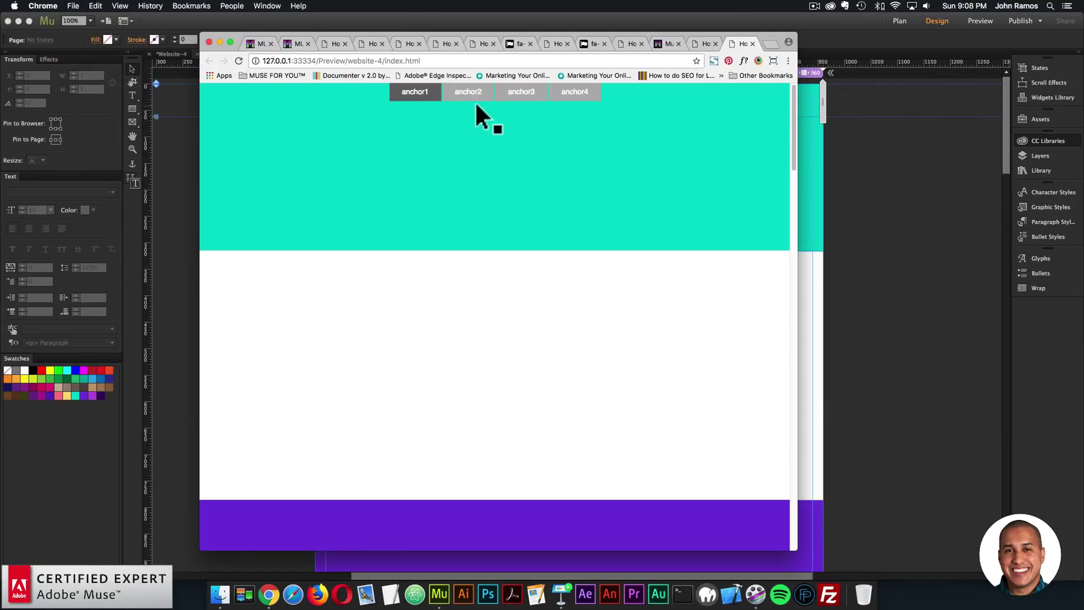
Test the pinned menu's anchor links in the browser preview, ending at anchor1, and return to the Muse design
{"action": "left_click", "coordinate": [476, 91]}
{"action": "left_click", "coordinate": [516, 94]}
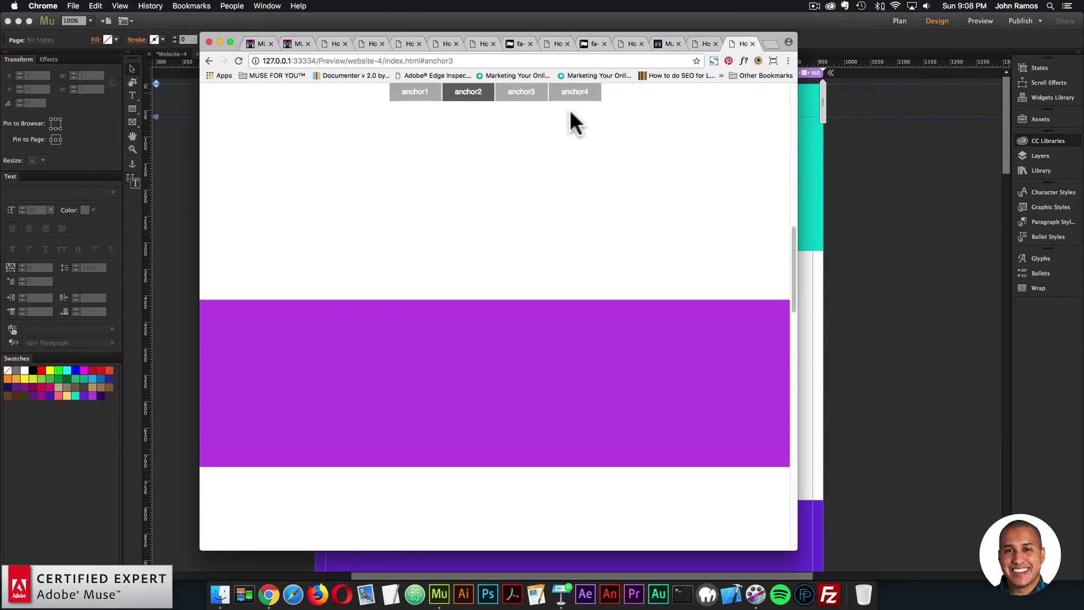
{"action": "left_click", "coordinate": [417, 94]}
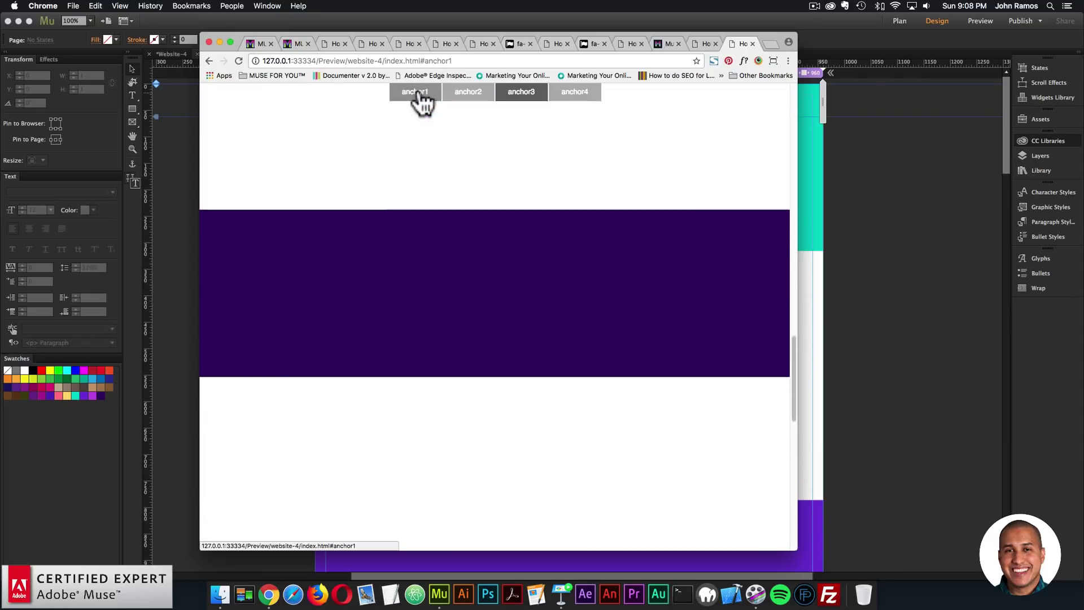
{"action": "scroll", "coordinate": [547, 146], "scroll_direction": "down", "scroll_amount": 5}
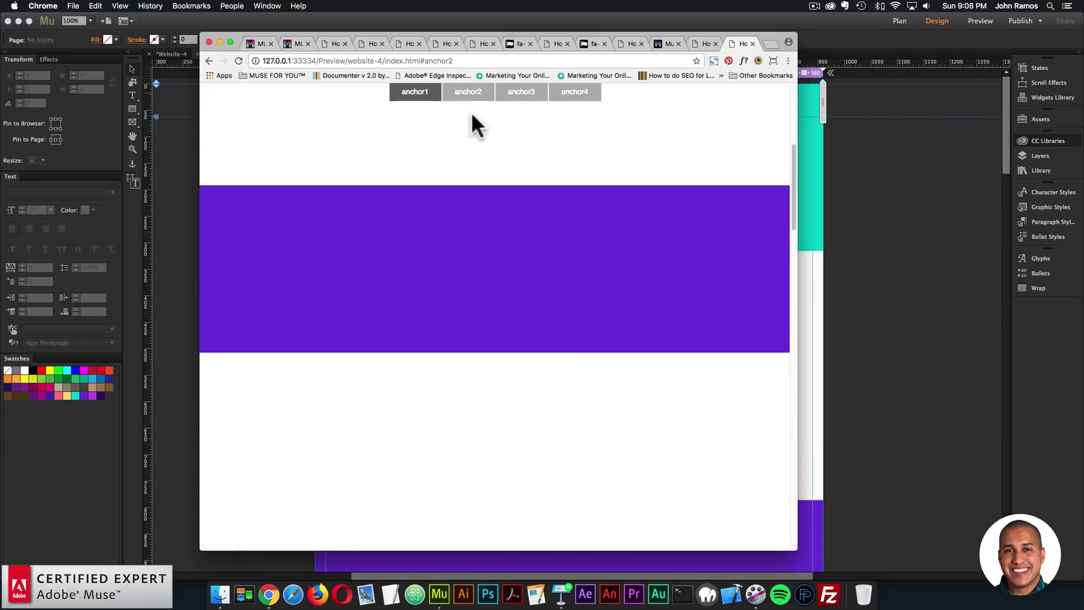
{"action": "left_click", "coordinate": [423, 93]}
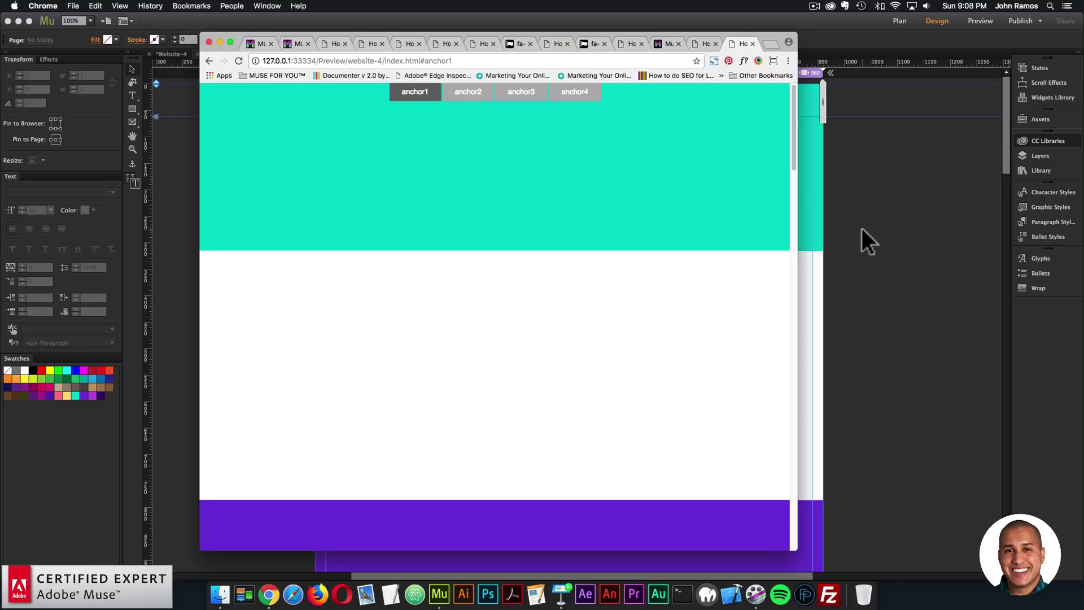
{"action": "left_click", "coordinate": [861, 263]}
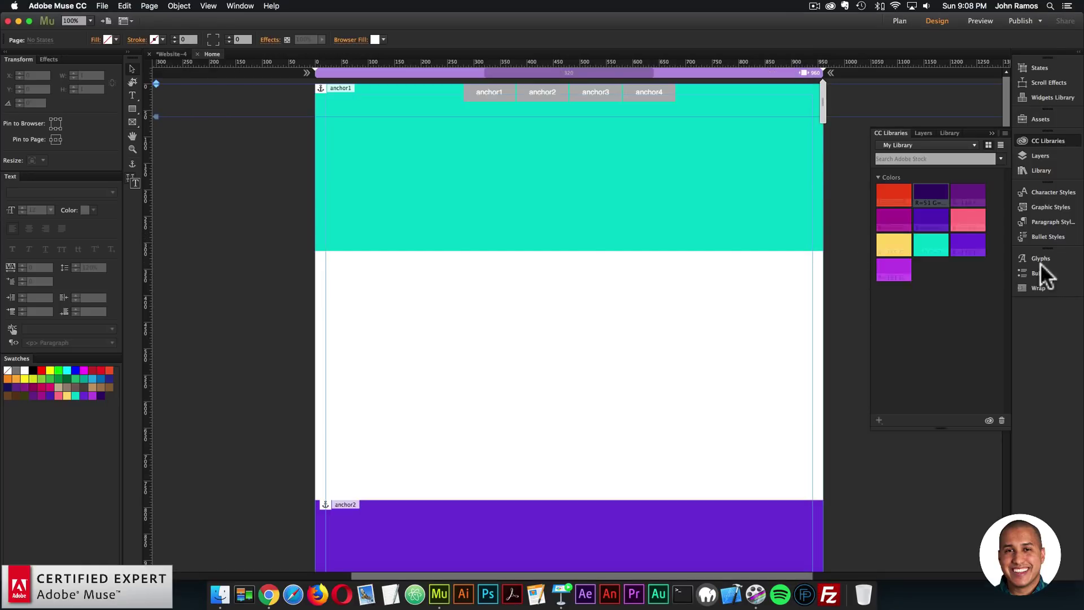
Search the widget library for "anchor point scrolling" and place the Anchor Point Scrolling Widget beside the page at about X -50, Y 62
{"action": "left_click", "coordinate": [1052, 165]}
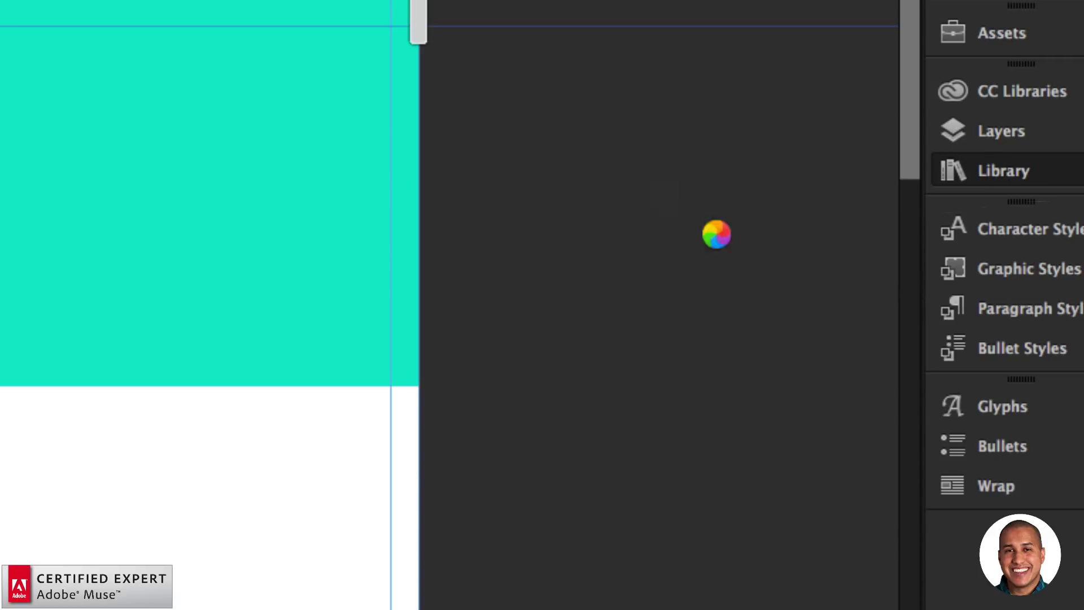
{"action": "left_click", "coordinate": [585, 262]}
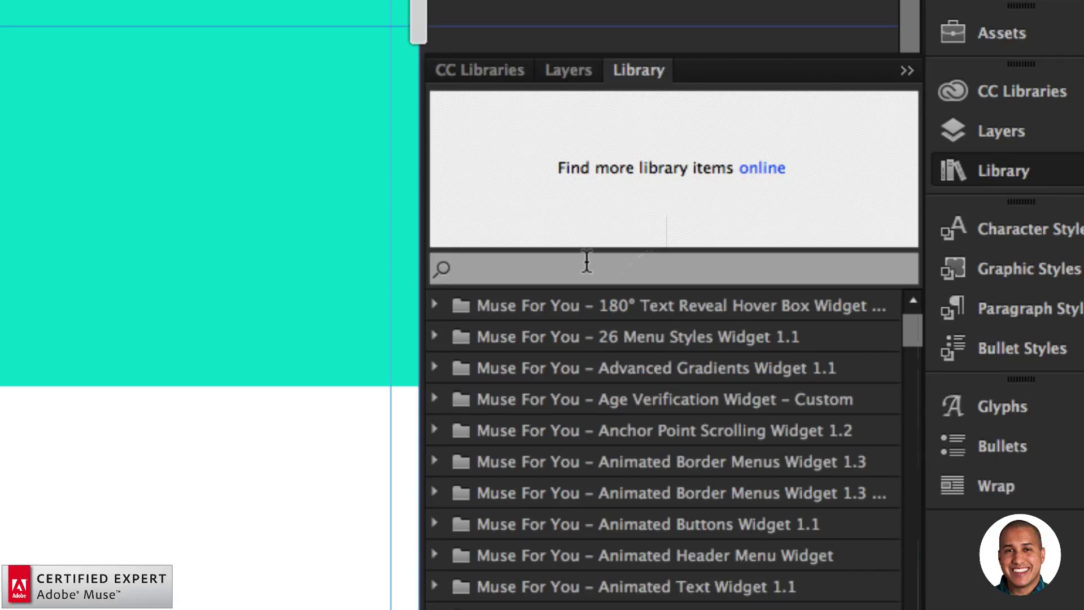
{"action": "type", "text": "anchor point scrolling"}
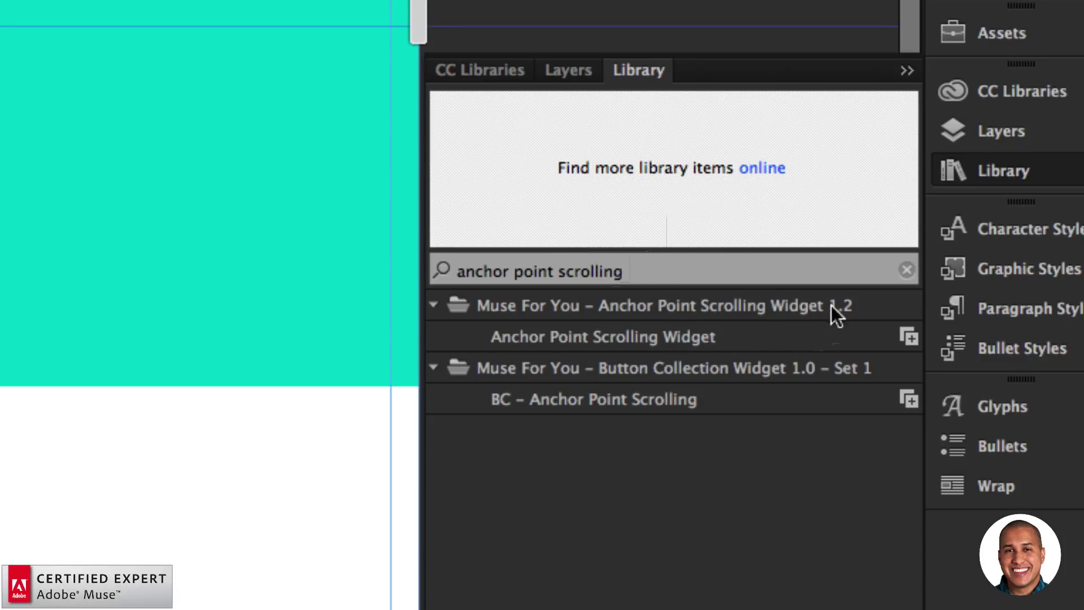
{"action": "left_click", "coordinate": [628, 335]}
{"action": "left_click_drag", "start_coordinate": [834, 184], "coordinate": [302, 138]}
Set the Anchor Point Scrolling widget's Scroll To Easing to easeOutElastic
{"action": "left_click", "coordinate": [300, 128]}
{"action": "left_click", "coordinate": [324, 116]}
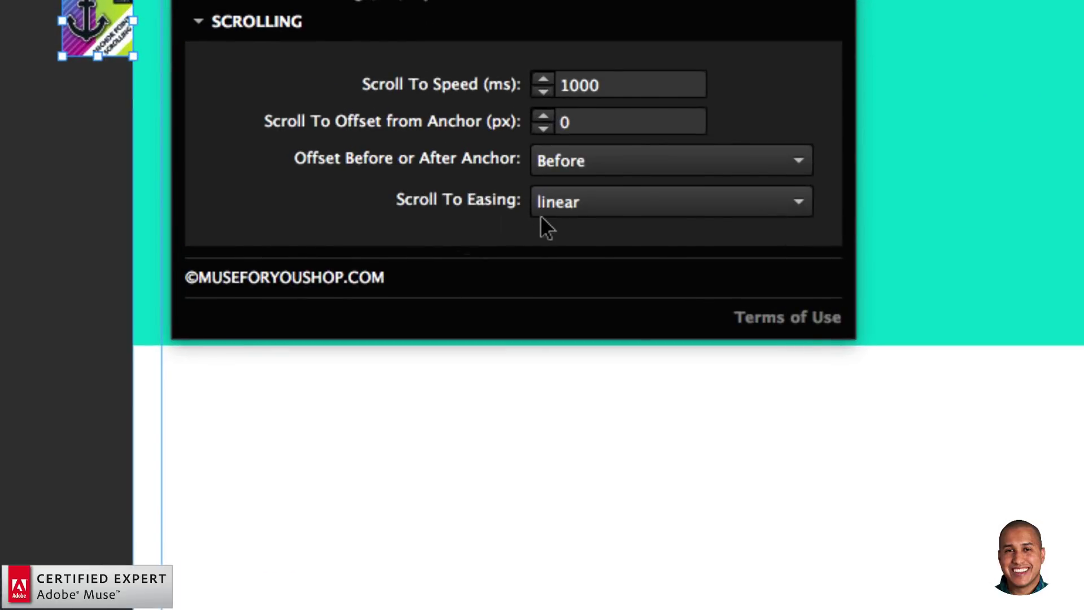
{"action": "left_click", "coordinate": [481, 198]}
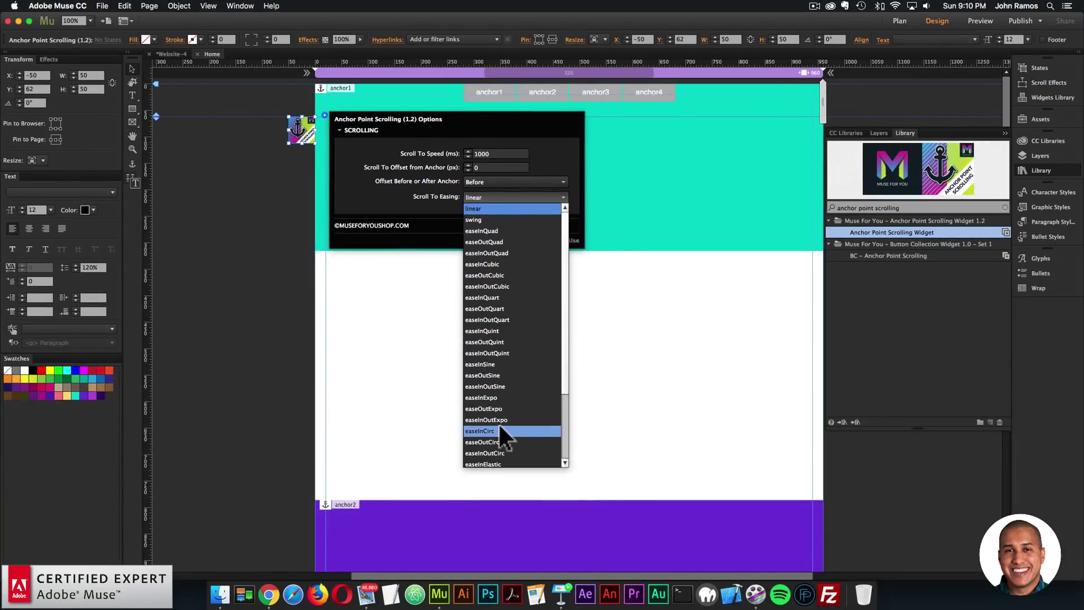
{"action": "scroll", "coordinate": [499, 422], "scroll_direction": "down", "scroll_amount": 3}
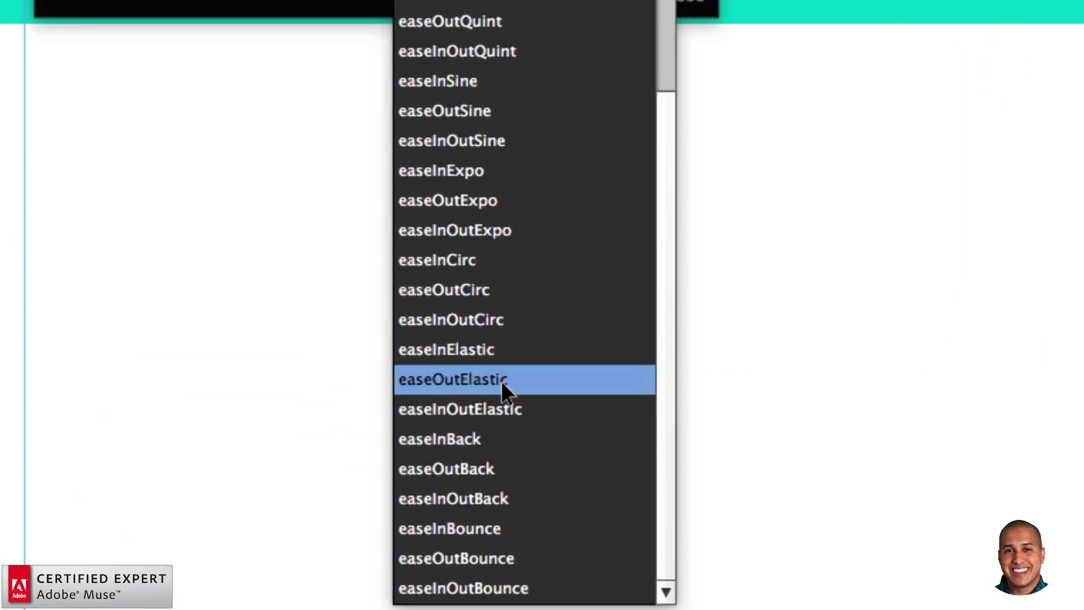
{"action": "left_click", "coordinate": [504, 384]}
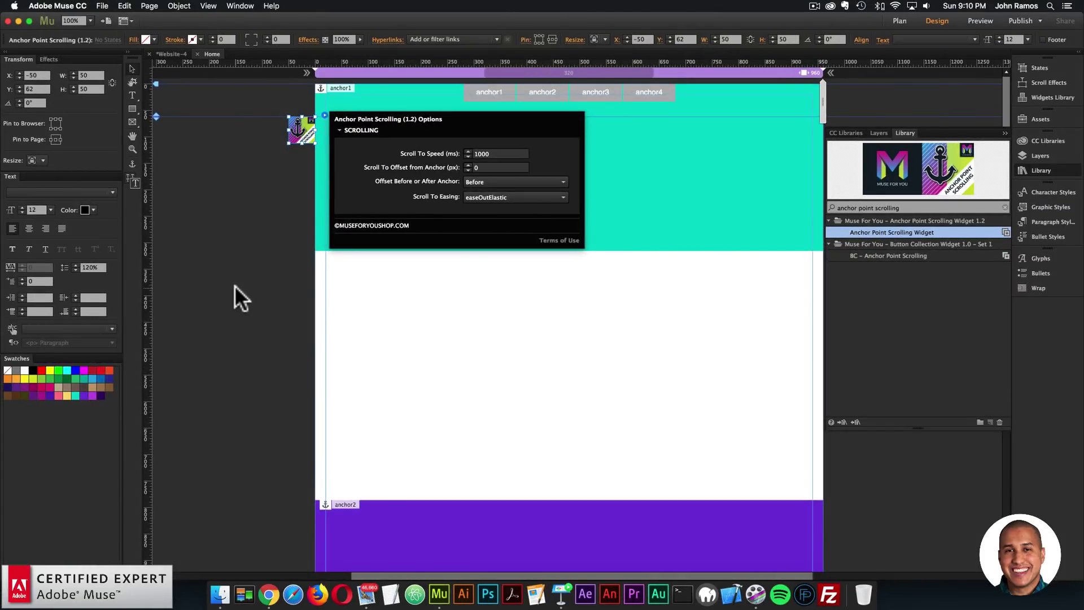
{"action": "left_click", "coordinate": [234, 286]}
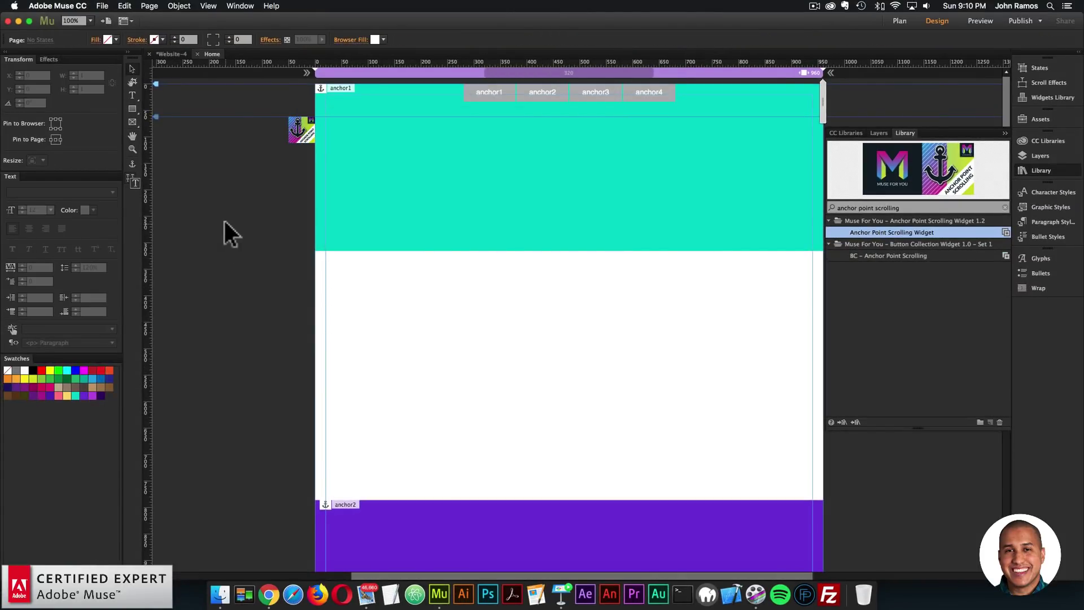
Preview the page in the browser, test the elastic scrolling with all four menu links, and return to the Muse design
{"action": "left_click", "coordinate": [105, 6]}
{"action": "left_click", "coordinate": [154, 171]}
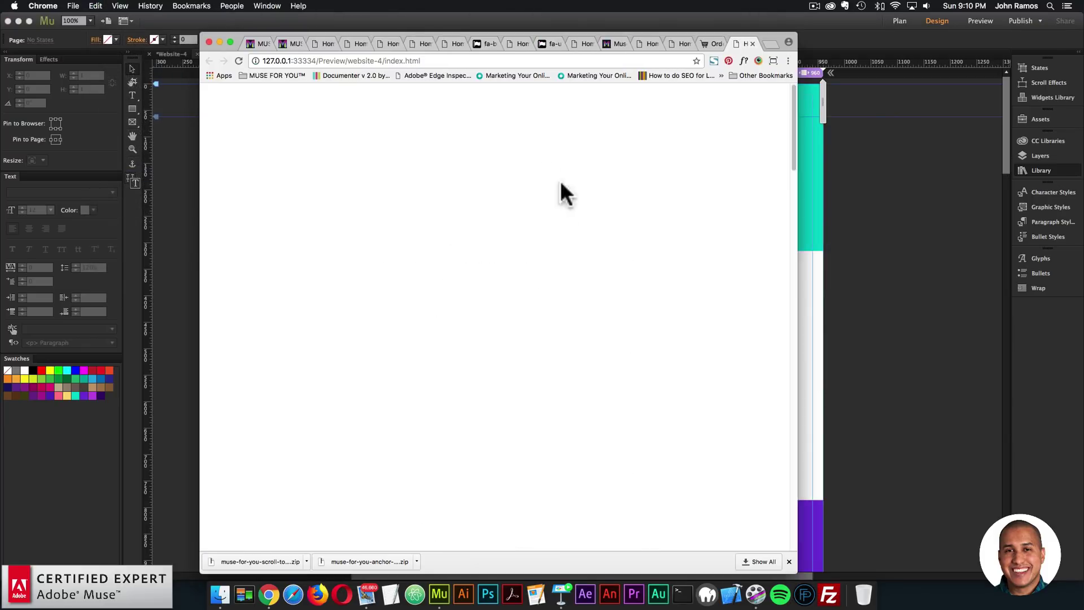
{"action": "left_click", "coordinate": [479, 95]}
{"action": "left_click", "coordinate": [533, 97]}
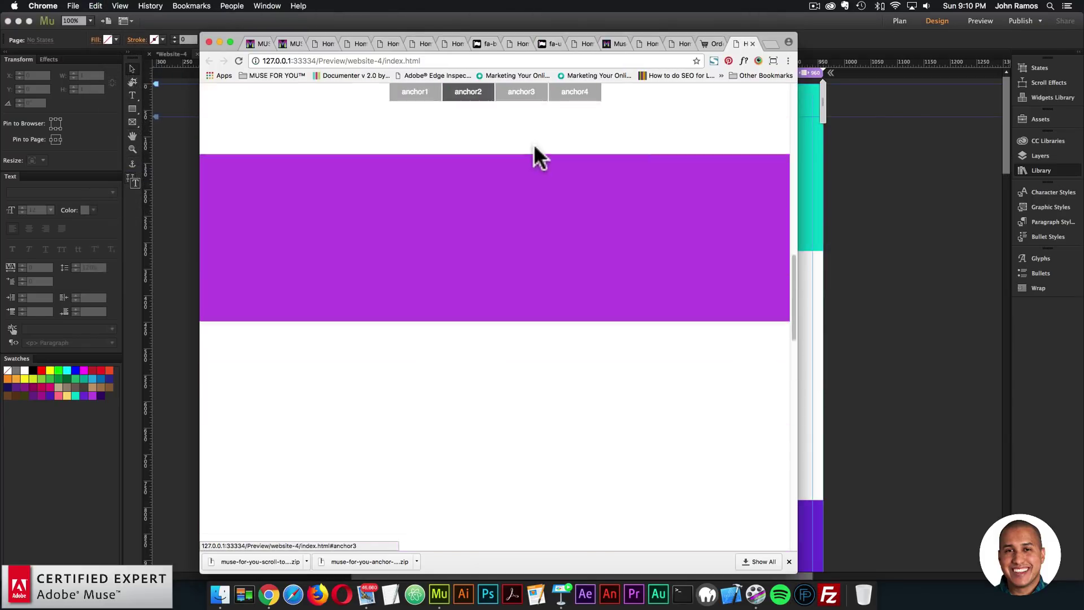
{"action": "left_click", "coordinate": [576, 93]}
{"action": "left_click", "coordinate": [421, 91]}
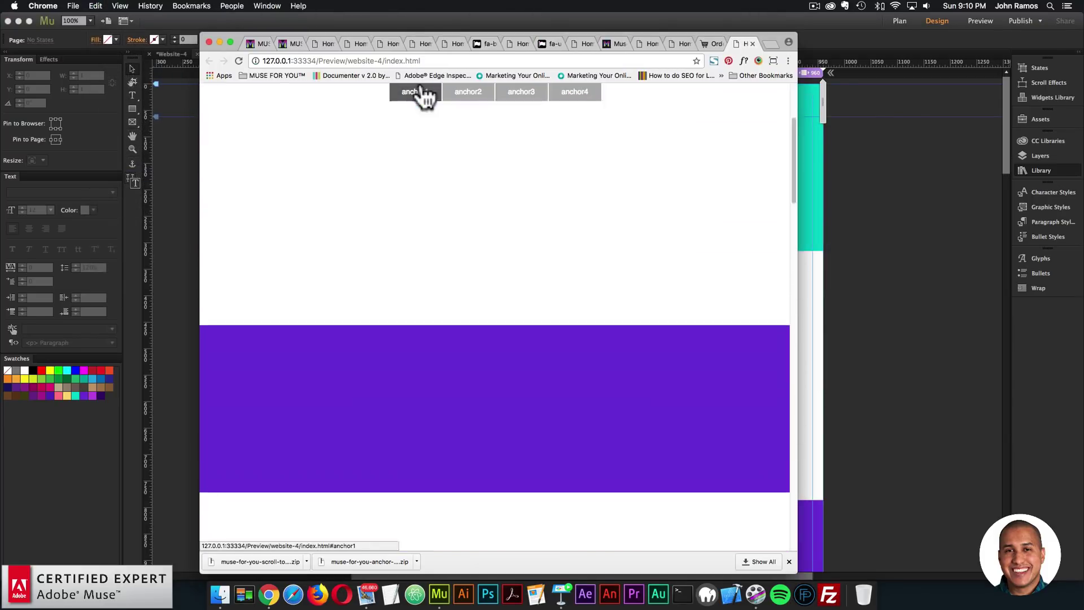
{"action": "left_click", "coordinate": [805, 213]}
Set the Anchor Point Scrolling widget's Scroll To Speed to 3000 ms
{"action": "left_click", "coordinate": [302, 128]}
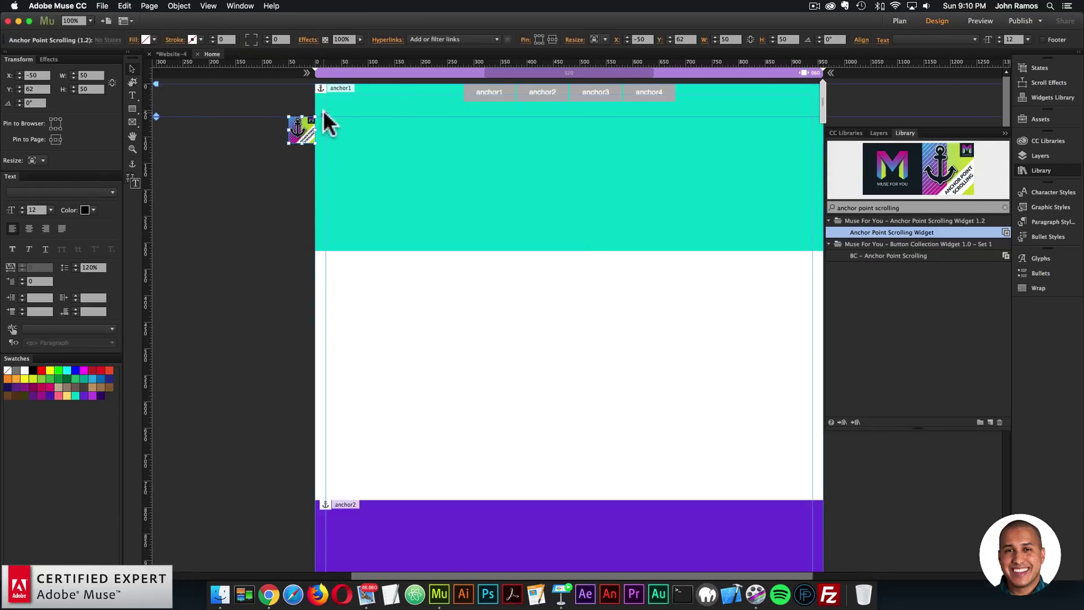
{"action": "left_click", "coordinate": [321, 113]}
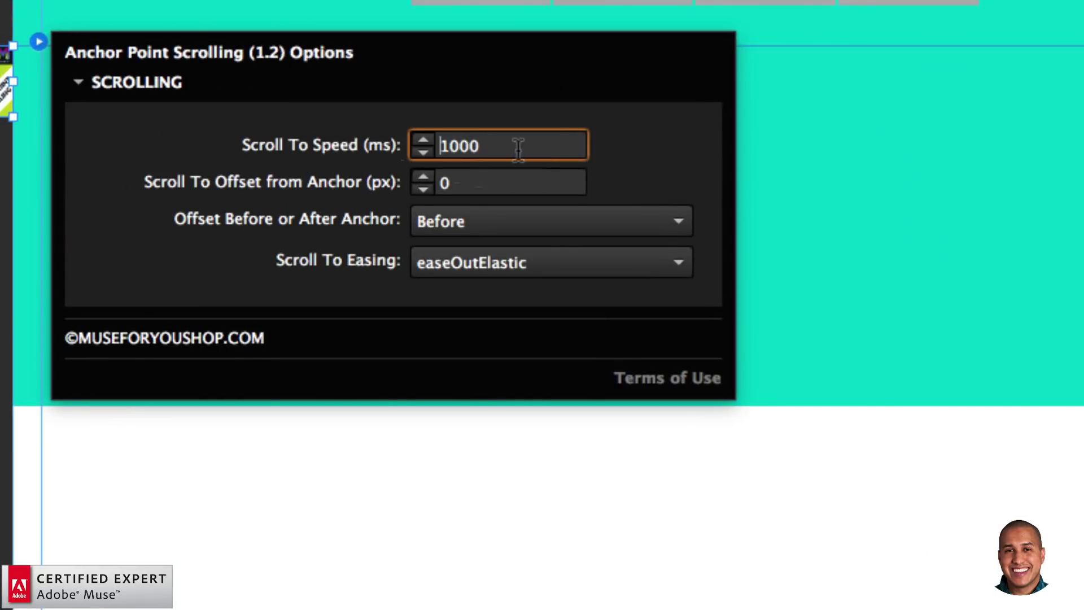
{"action": "double_click", "coordinate": [518, 148]}
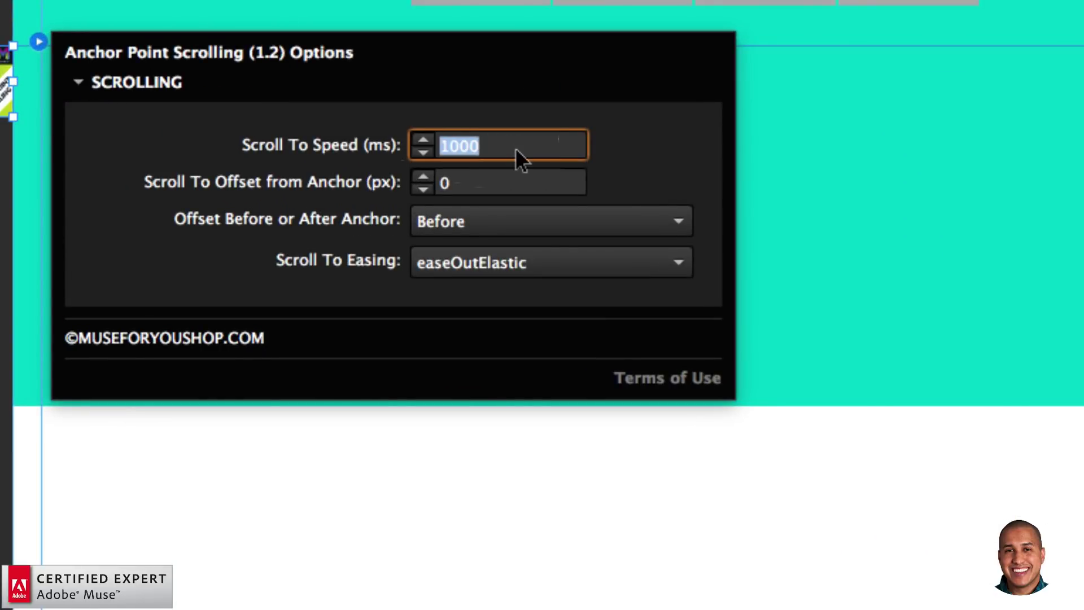
{"action": "type", "text": "3000"}
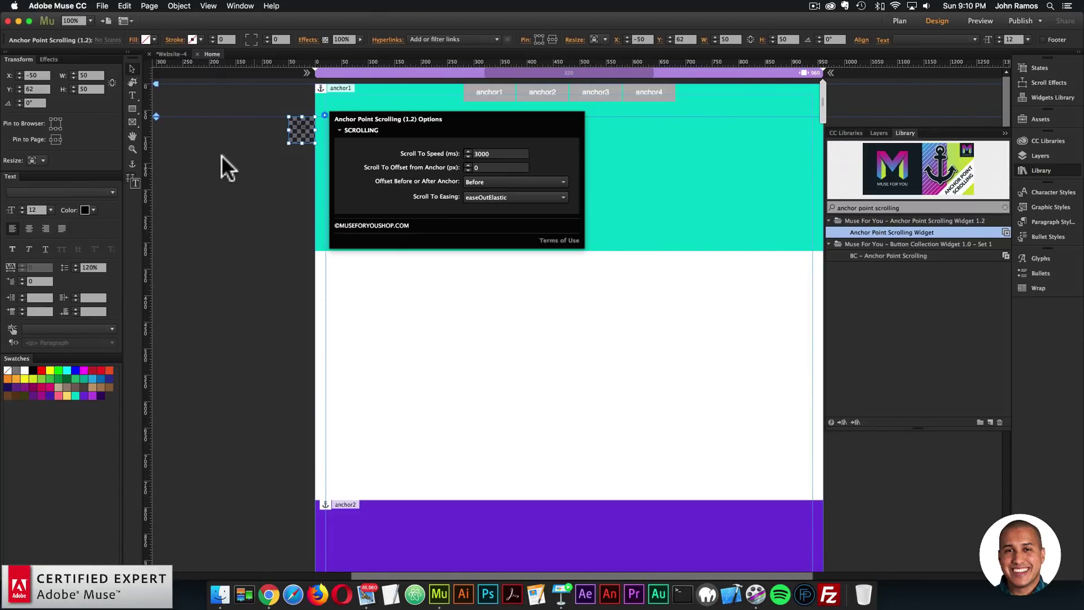
Preview the page in the browser, test the slower scrolling with the anchor2 and anchor4 links, and return to the Muse design
{"action": "left_click", "coordinate": [102, 5]}
{"action": "left_click", "coordinate": [145, 174]}
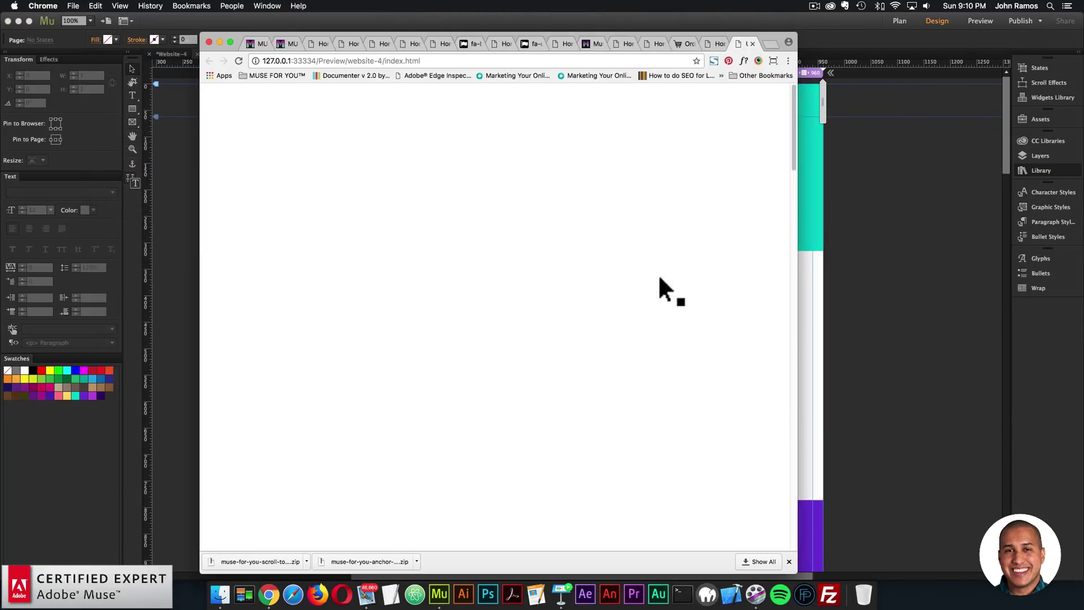
{"action": "left_click", "coordinate": [511, 94]}
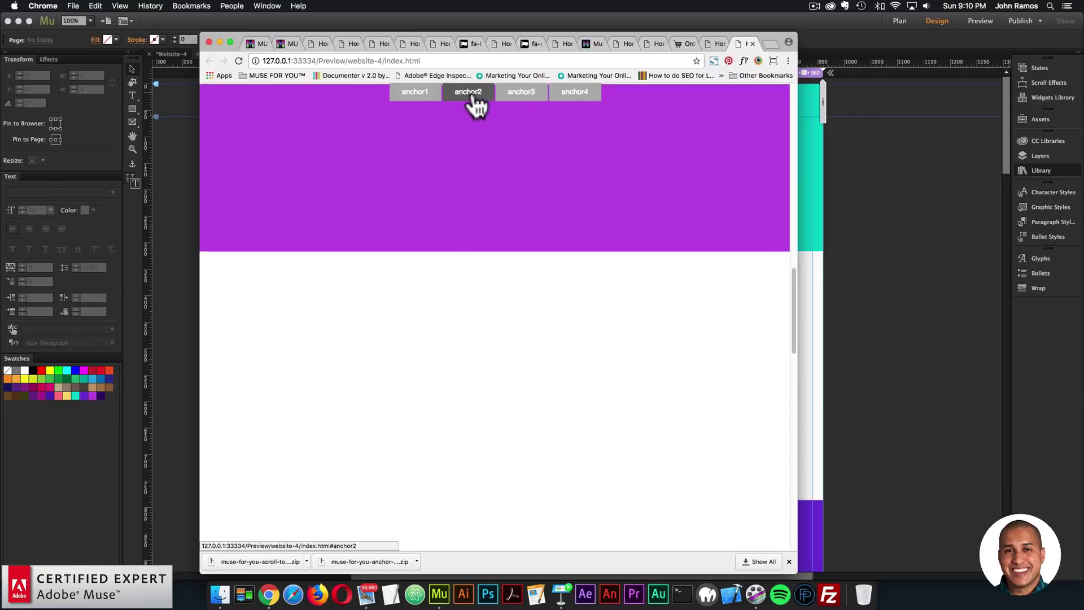
{"action": "left_click", "coordinate": [575, 93]}
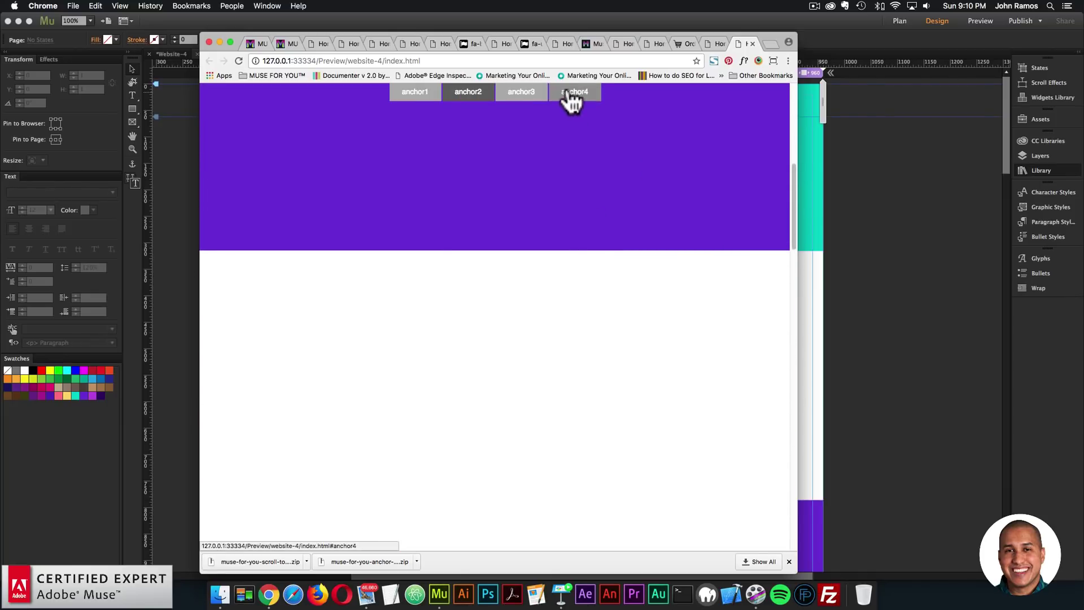
{"action": "left_click", "coordinate": [889, 272]}
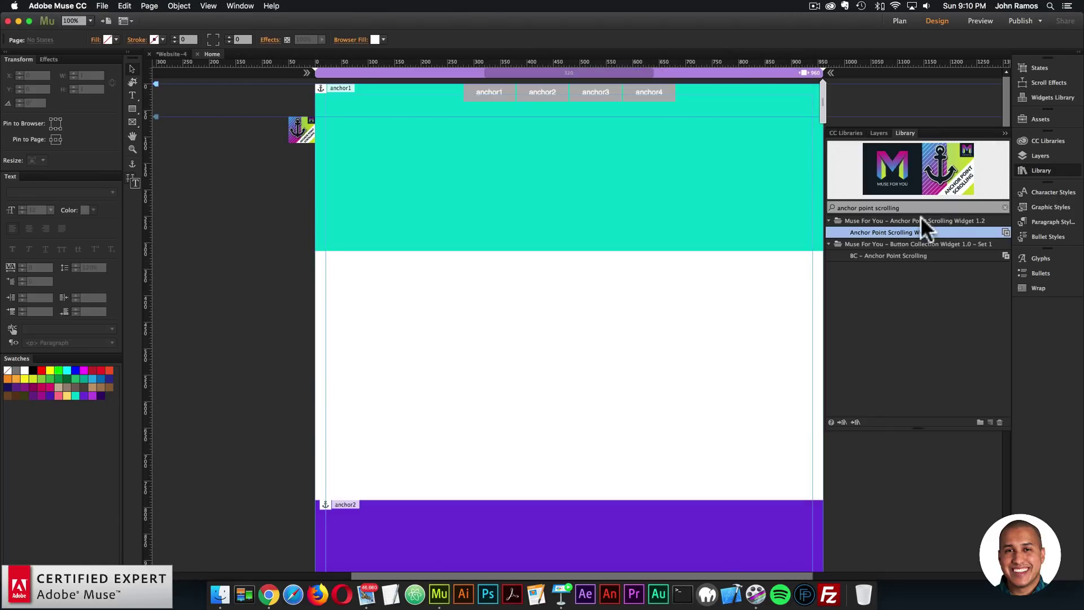
Search the widget library for "svg dr" and place SVG Draw – Add First beside the page at about X -50, Y 156
{"action": "key", "text": "super+a"}
{"action": "type", "text": "svg draw"}
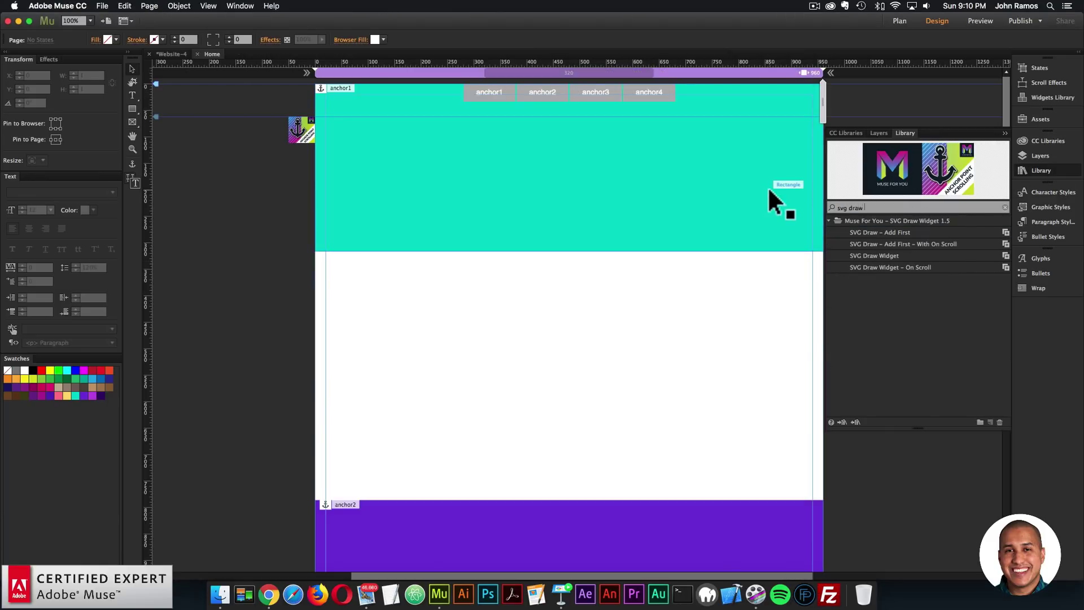
{"action": "type", "text": " widget"}
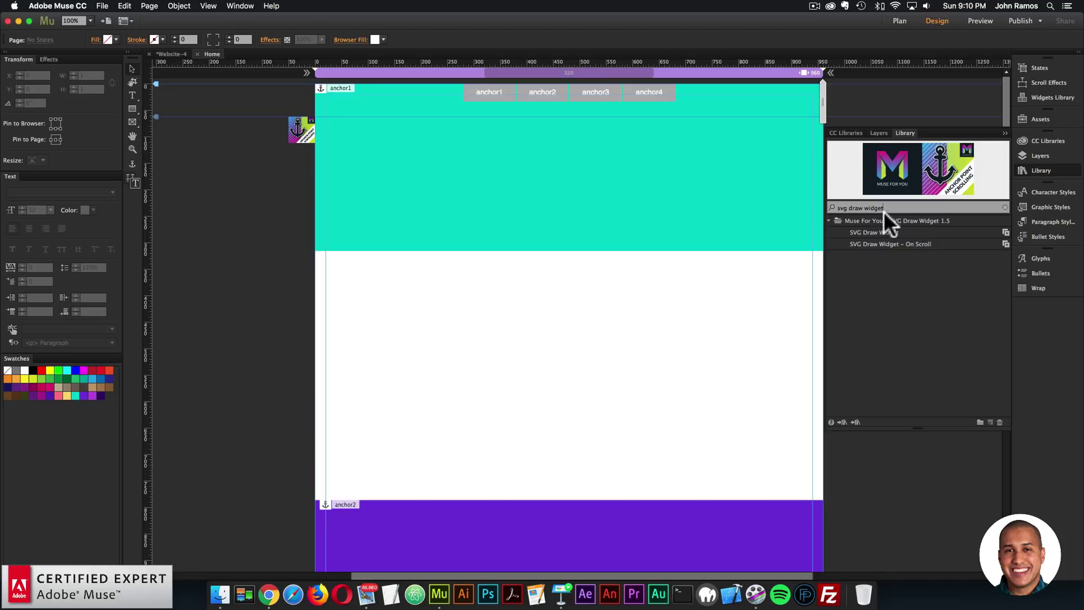
{"action": "left_click", "coordinate": [864, 232]}
{"action": "left_click", "coordinate": [872, 205]}
{"action": "key", "text": "BackSpace"}
{"action": "key", "text": "BackSpace"}
{"action": "key", "text": "BackSpace"}
{"action": "key", "text": "BackSpace"}
{"action": "key", "text": "BackSpace"}
{"action": "key", "text": "BackSpace"}
{"action": "key", "text": "BackSpace"}
{"action": "key", "text": "BackSpace"}
{"action": "key", "text": "BackSpace"}
{"action": "key", "text": "BackSpace"}
{"action": "key", "text": "BackSpace"}
{"action": "key", "text": "BackSpace"}
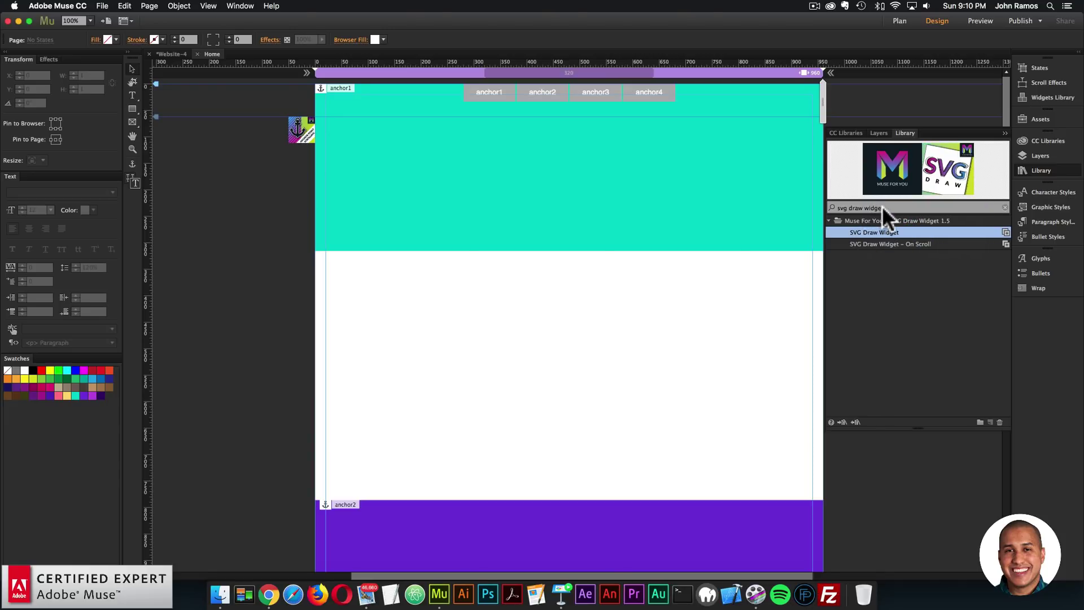
{"action": "type", "text": "dr"}
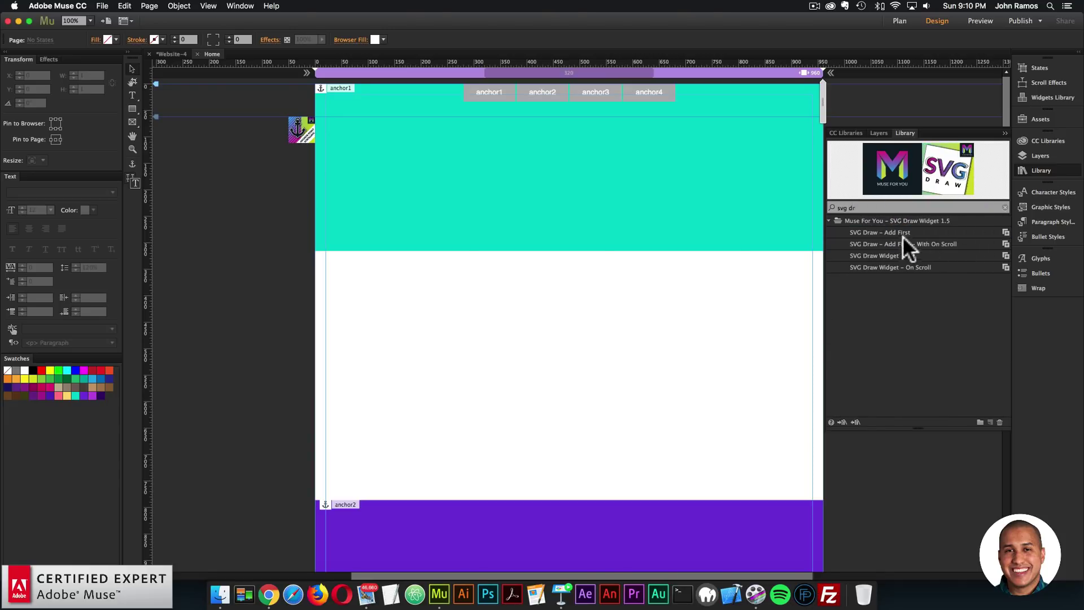
{"action": "left_click", "coordinate": [857, 232]}
{"action": "left_click_drag", "start_coordinate": [325, 135], "coordinate": [303, 179]}
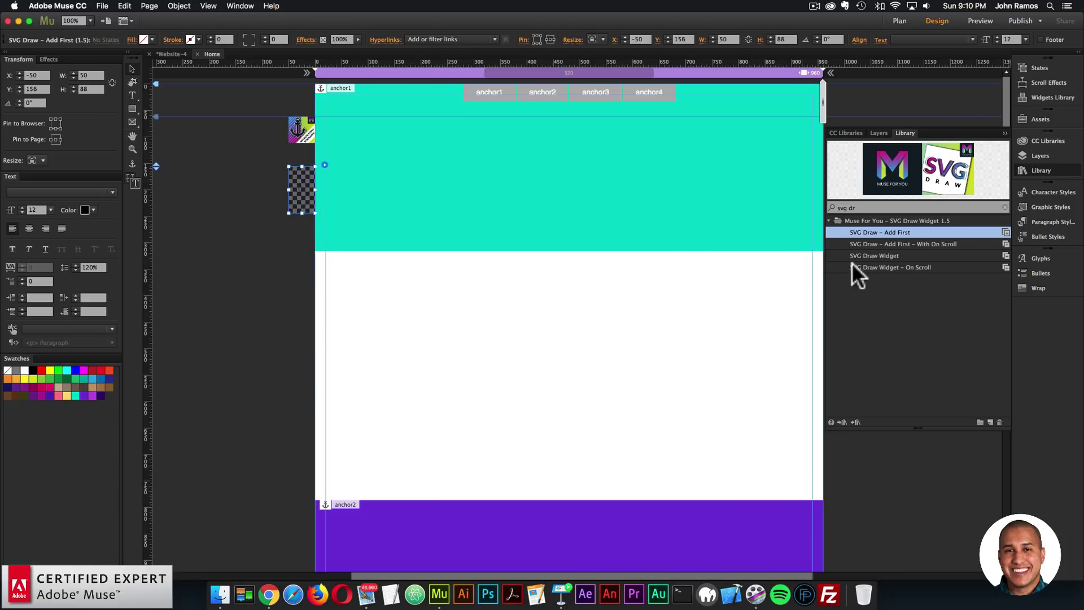
Place the SVG Draw Widget in the teal section below the anchor menu at about X 380, Y 62
{"action": "mouse_move", "coordinate": [856, 256]}
{"action": "left_mouse_down"}
{"action": "mouse_move", "coordinate": [334, 228]}
{"action": "mouse_move", "coordinate": [503, 137]}
{"action": "left_mouse_up"}
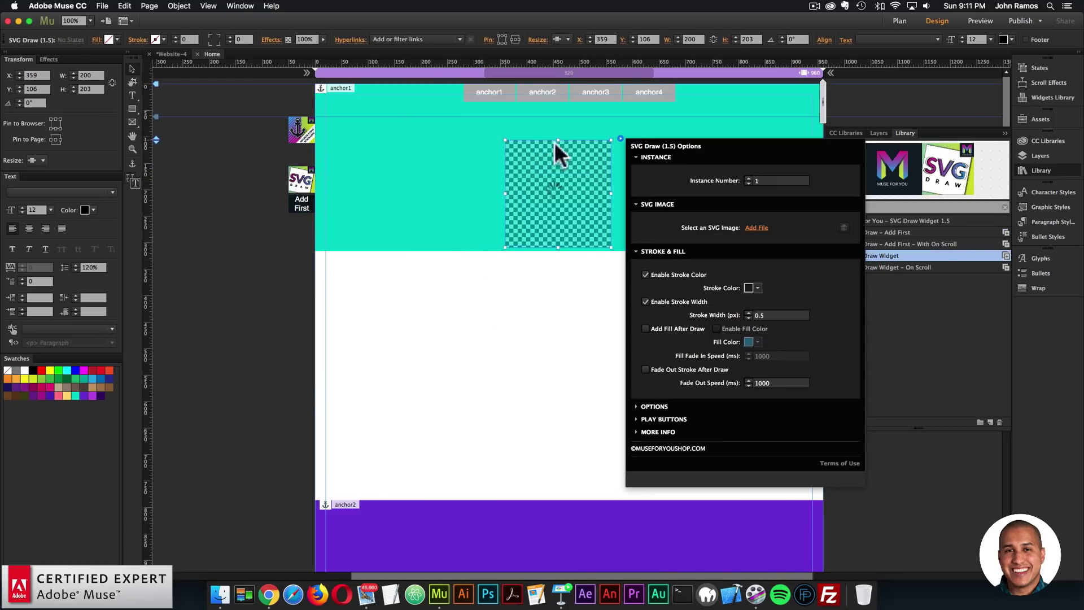
{"action": "left_click", "coordinate": [658, 194]}
{"action": "left_click", "coordinate": [612, 147]}
Load Untitled-1-01.svg from the icons folder as the SVG Draw widget's image and deselect the widget
{"action": "left_click", "coordinate": [620, 139]}
{"action": "left_click", "coordinate": [769, 200]}
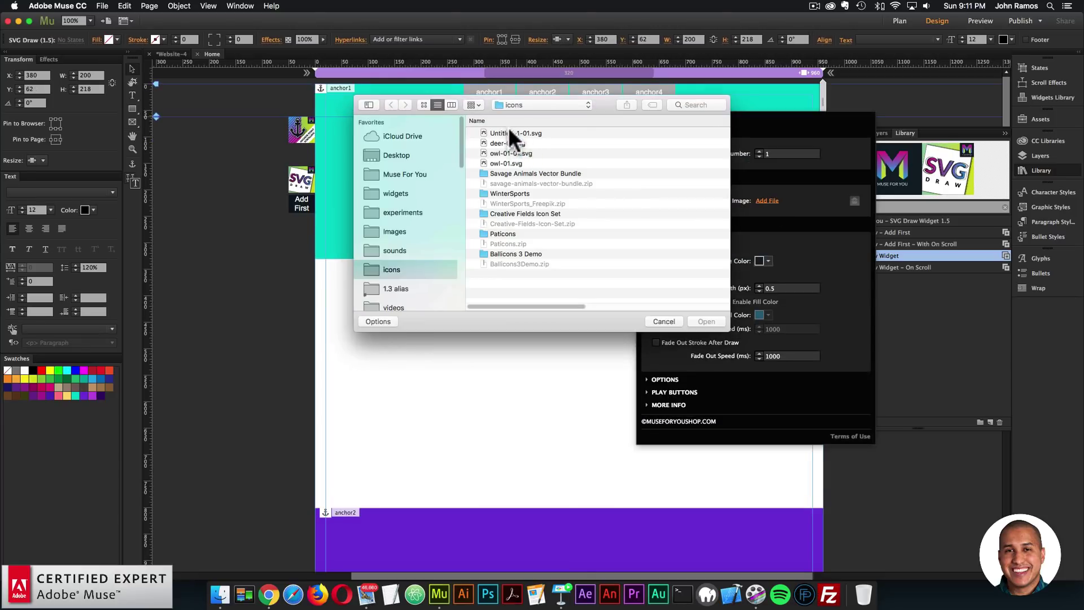
{"action": "double_click", "coordinate": [511, 137]}
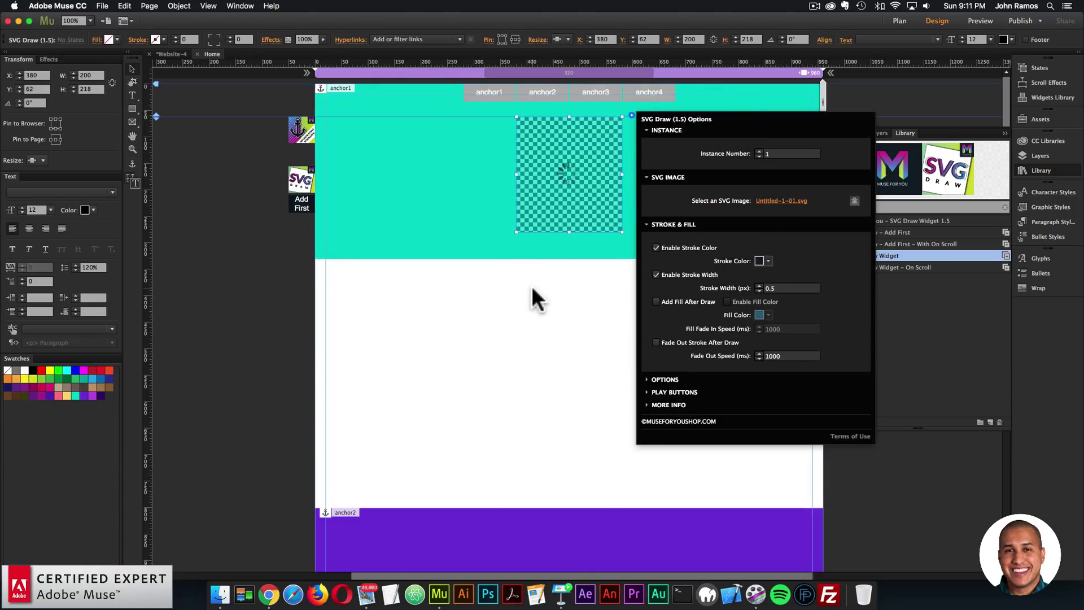
{"action": "left_click", "coordinate": [588, 208]}
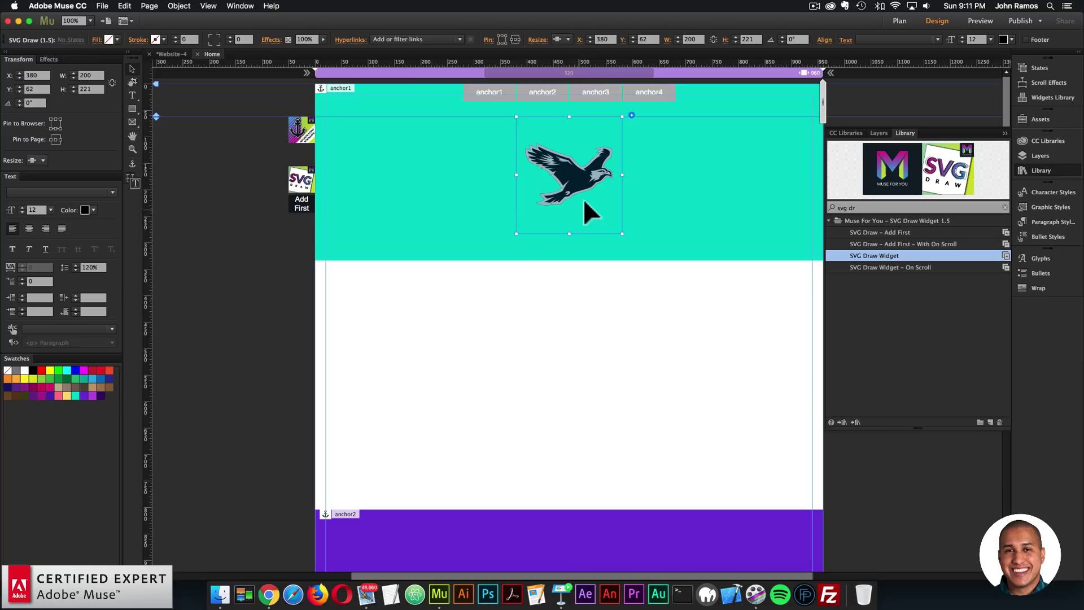
{"action": "left_click", "coordinate": [312, 248]}
Preview the page in the browser, check the SVG drawing animation, test the menu's anchor links, and return to the Muse design
{"action": "left_click", "coordinate": [102, 5]}
{"action": "left_click", "coordinate": [129, 175]}
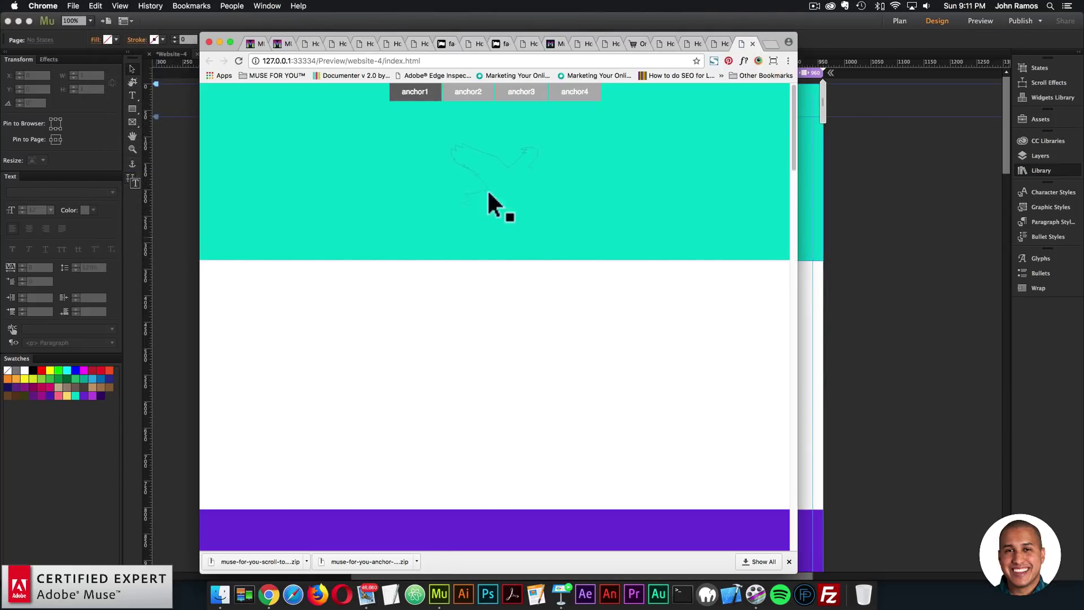
{"action": "left_click", "coordinate": [476, 90]}
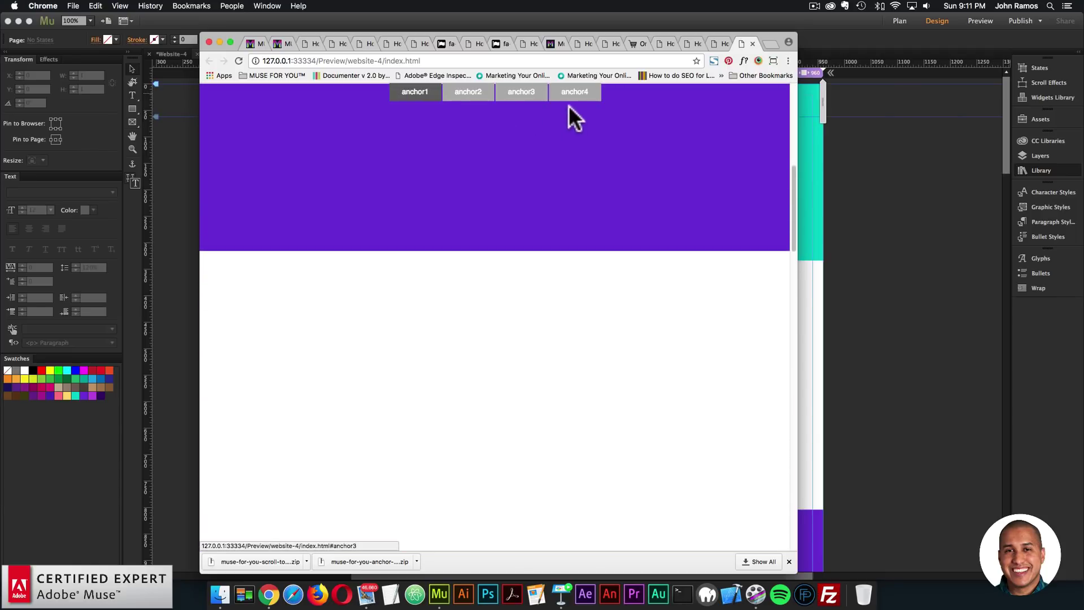
{"action": "left_click", "coordinate": [573, 97]}
{"action": "left_click", "coordinate": [851, 244]}
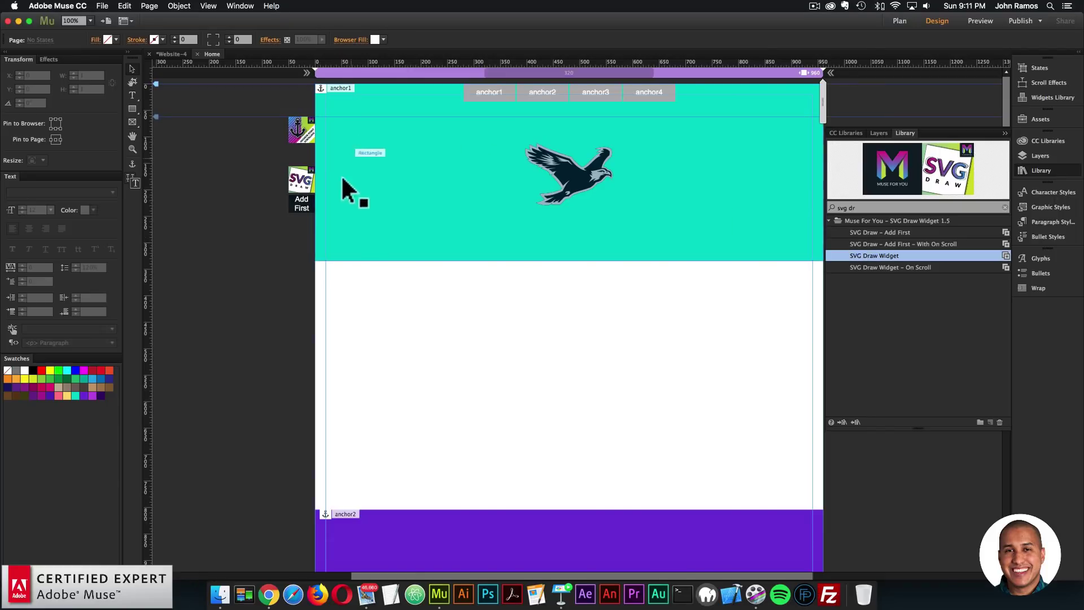
Set the Anchor Point Scrolling widget's Scroll To Speed to 1000 ms and its Scroll To Easing to easeInOutElastic
{"action": "left_click", "coordinate": [312, 123]}
{"action": "left_click", "coordinate": [325, 115]}
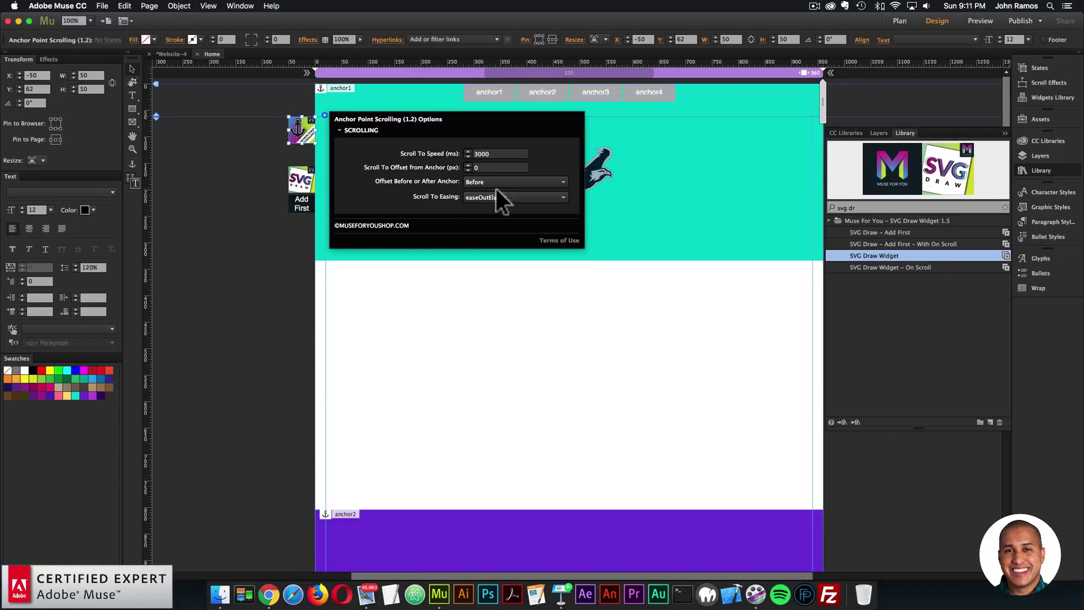
{"action": "type", "text": "00"}
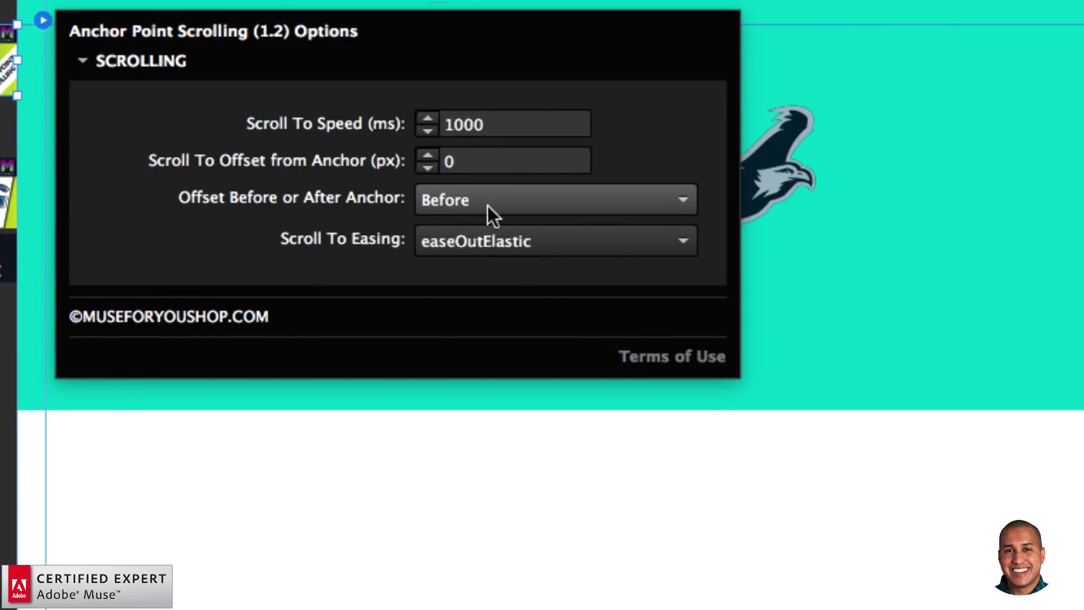
{"action": "left_click", "coordinate": [486, 248]}
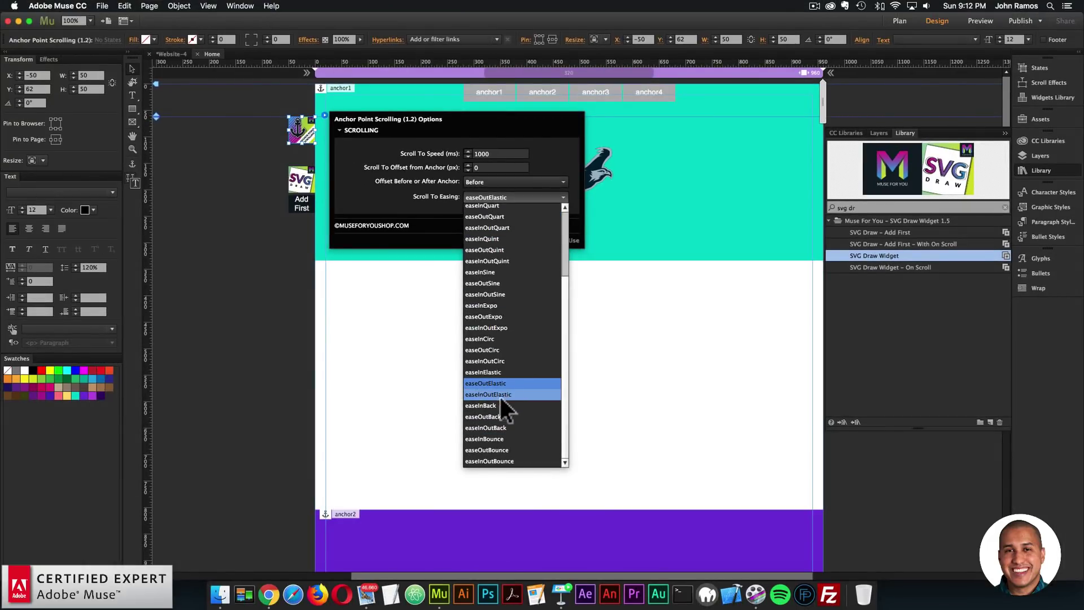
{"action": "left_click", "coordinate": [503, 394]}
{"action": "left_click", "coordinate": [201, 286]}
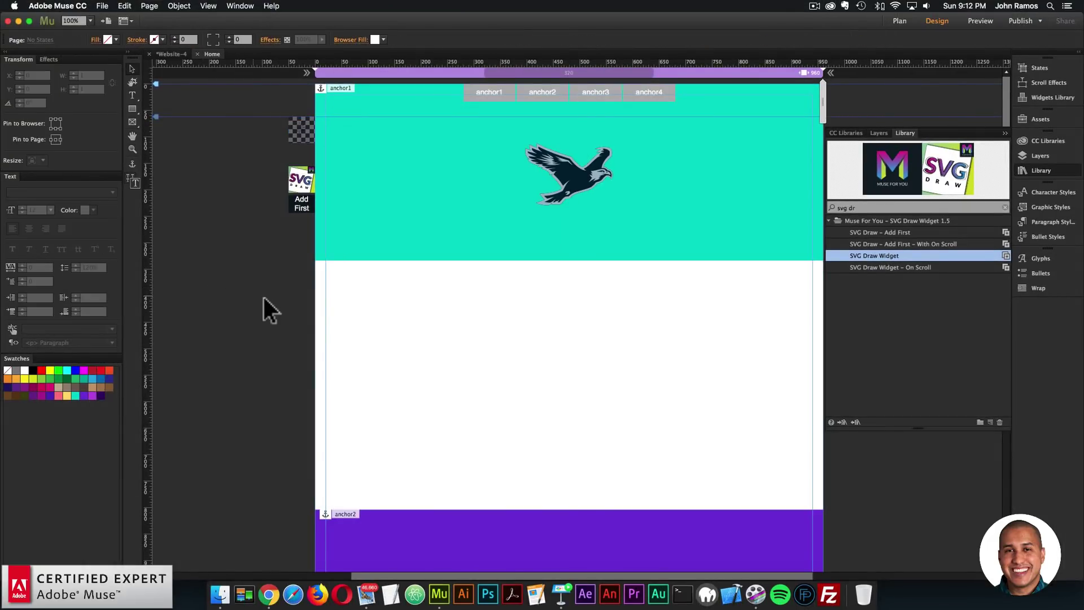
Preview the design in the browser, test the easeInOutElastic scrolling with links anchor2, anchor3, anchor4 and anchor1, and return to Muse
{"action": "left_click", "coordinate": [102, 6]}
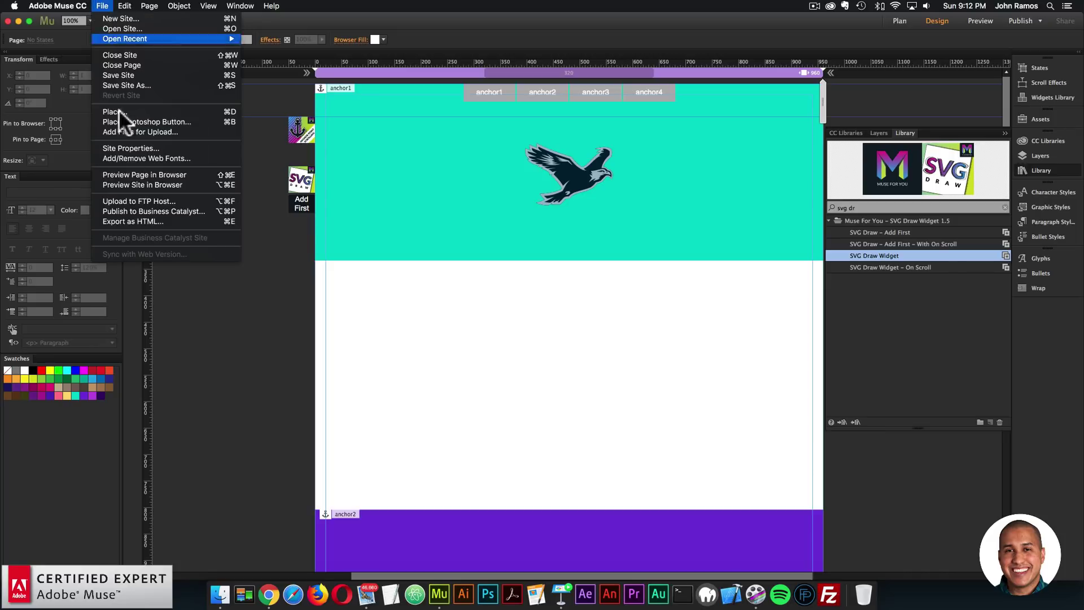
{"action": "left_click", "coordinate": [136, 185]}
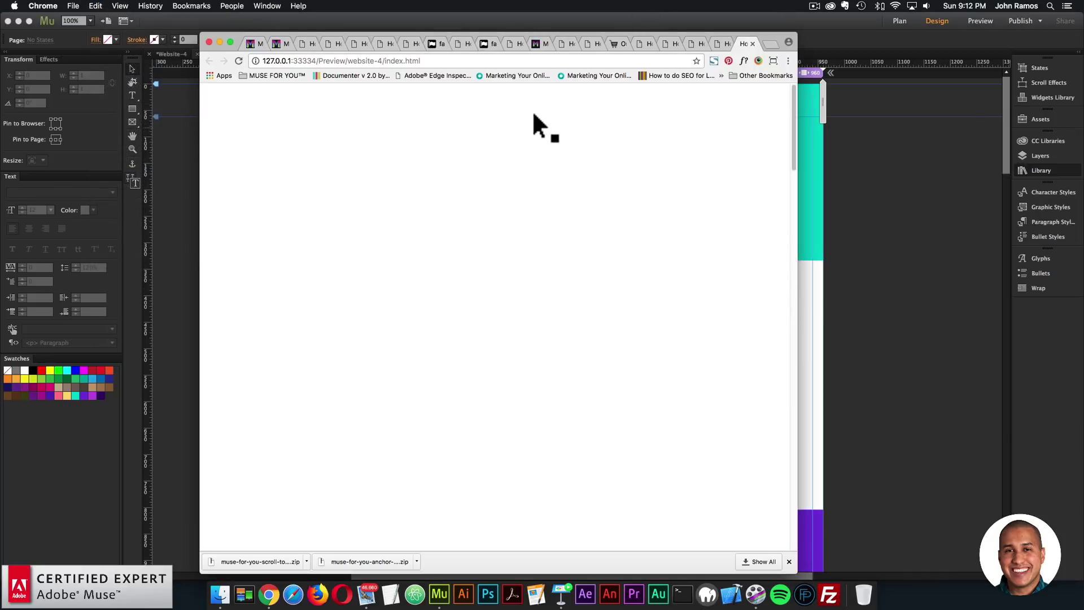
{"action": "left_click", "coordinate": [487, 93]}
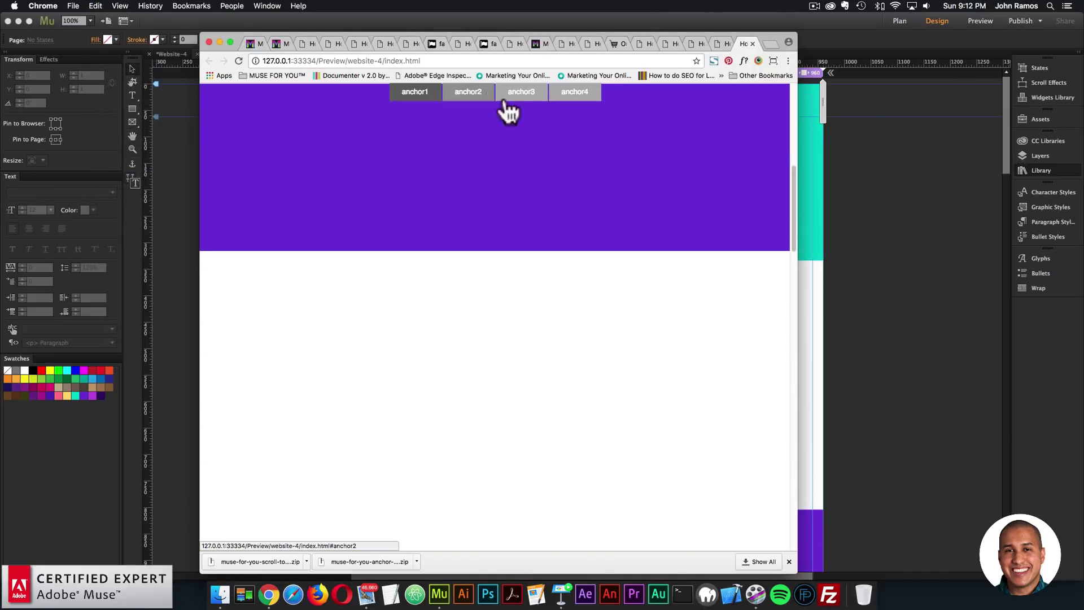
{"action": "left_click", "coordinate": [539, 97]}
{"action": "left_click", "coordinate": [573, 99]}
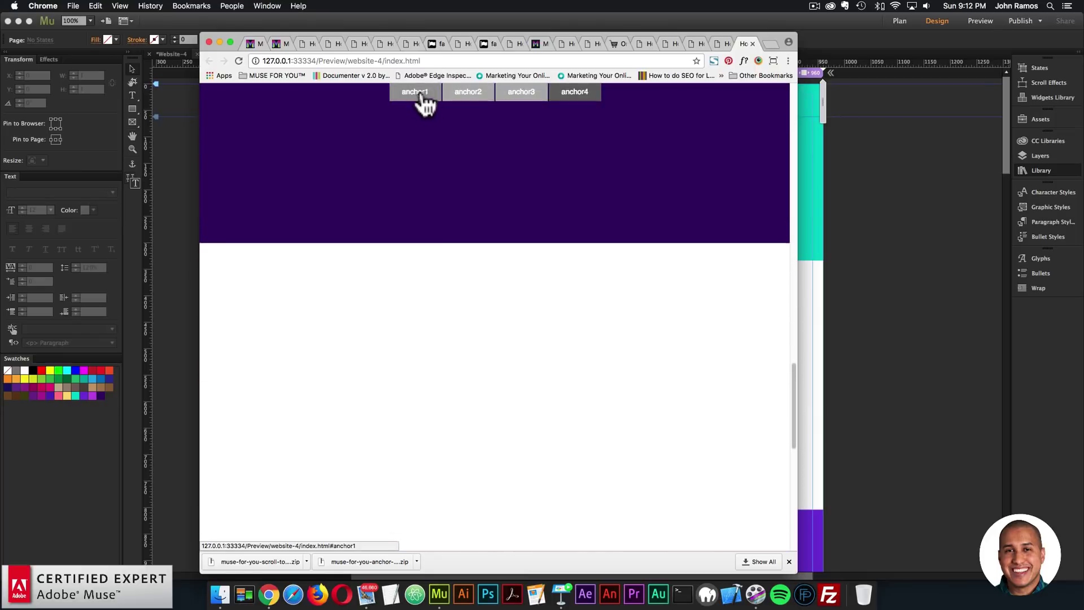
{"action": "left_click", "coordinate": [428, 100]}
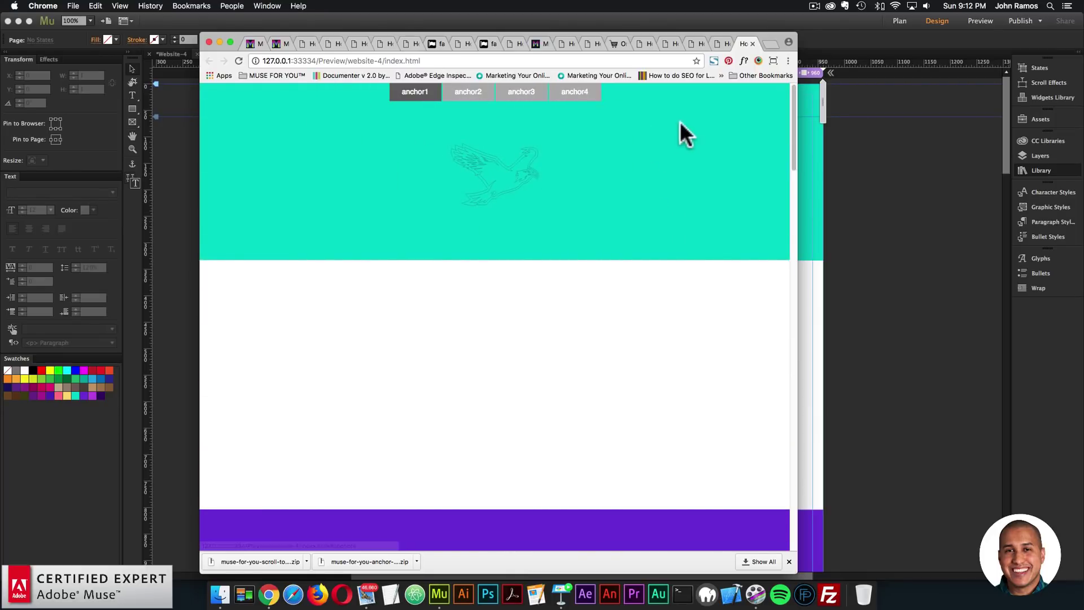
{"action": "left_click", "coordinate": [885, 195]}
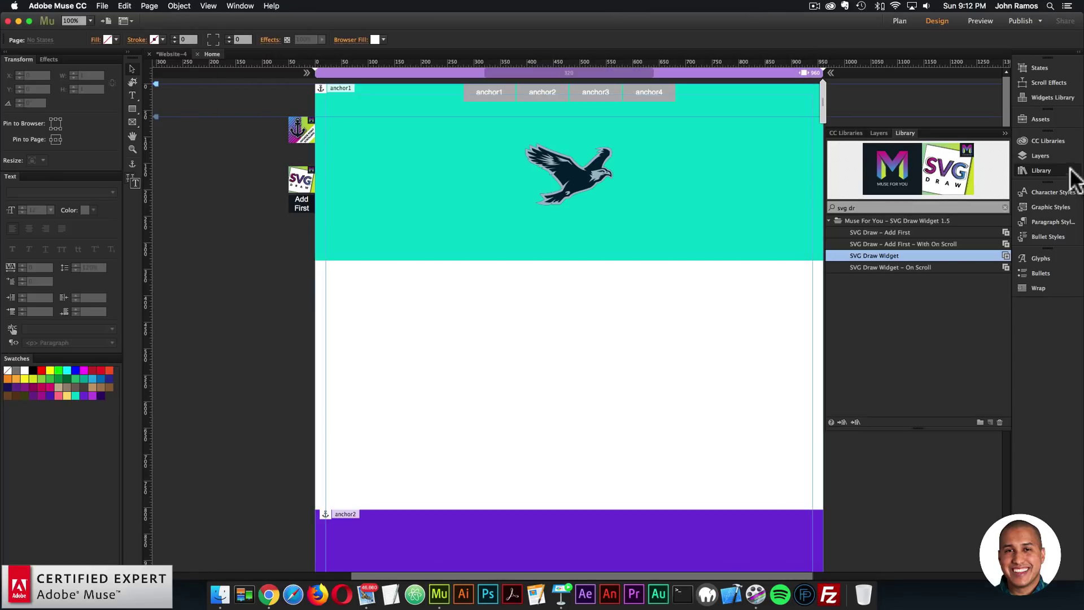
Search the library for "scroll to top" and place the Scroll To Top Widget in the white area beneath the turquoise band
{"action": "key", "text": "super+a"}
{"action": "type", "text": "scroll "}
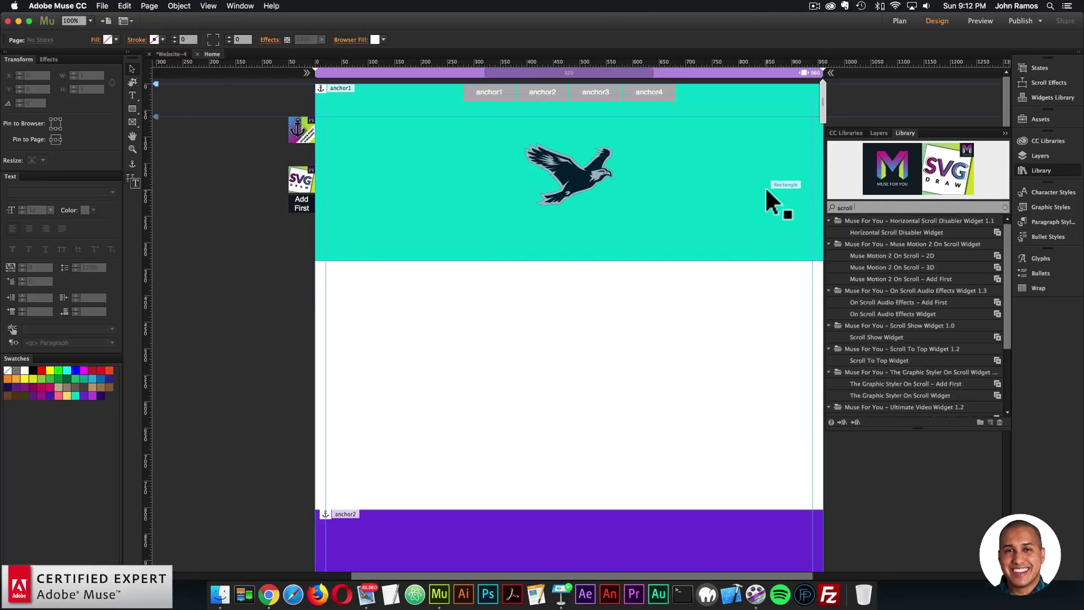
{"action": "type", "text": "to top"}
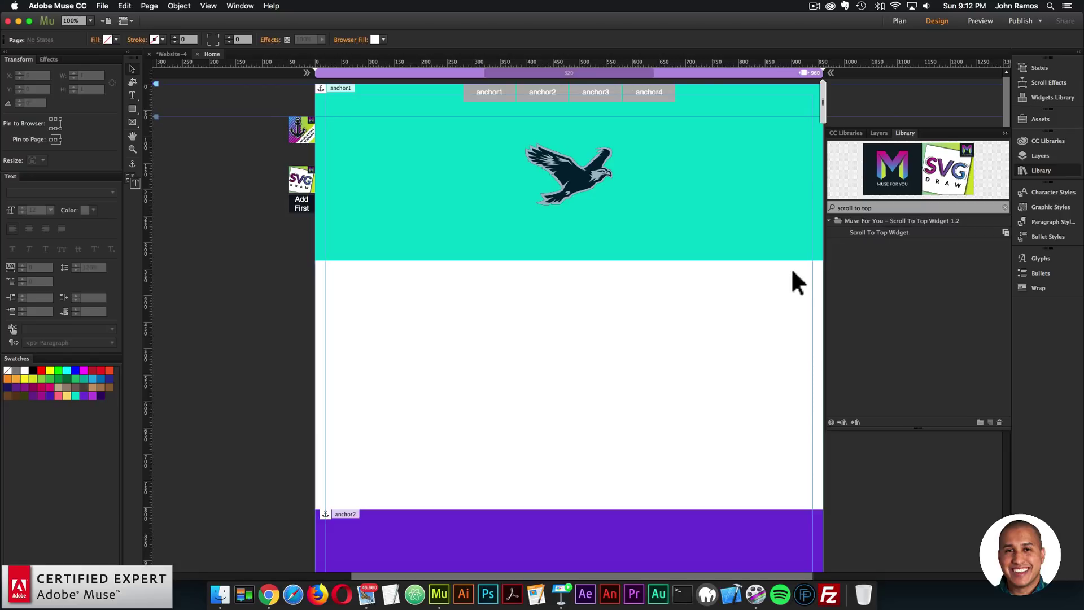
{"action": "left_click", "coordinate": [562, 592]}
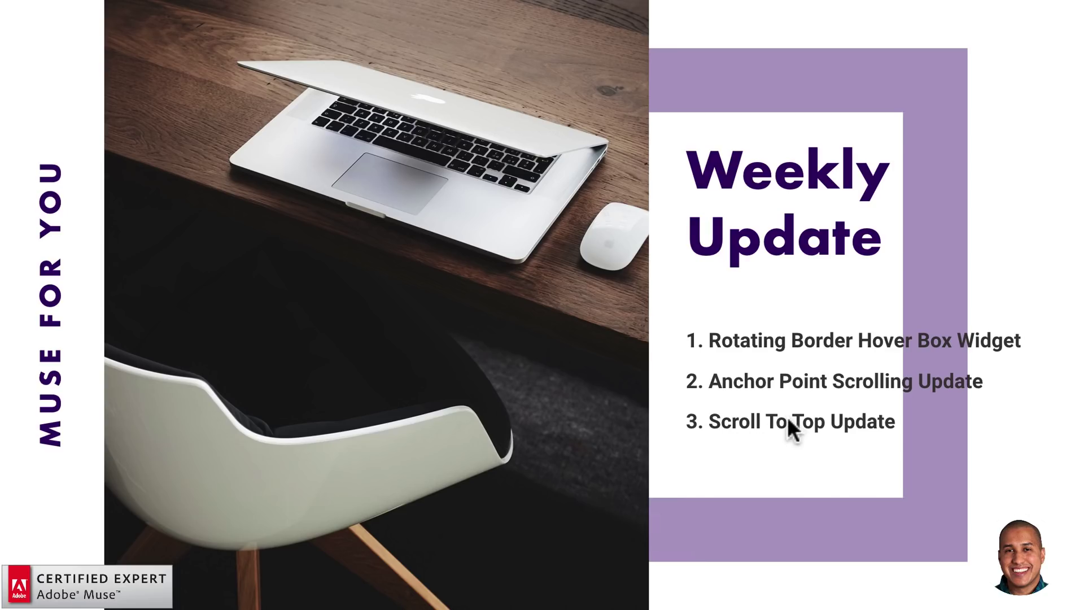
{"action": "key", "text": "super+Tab"}
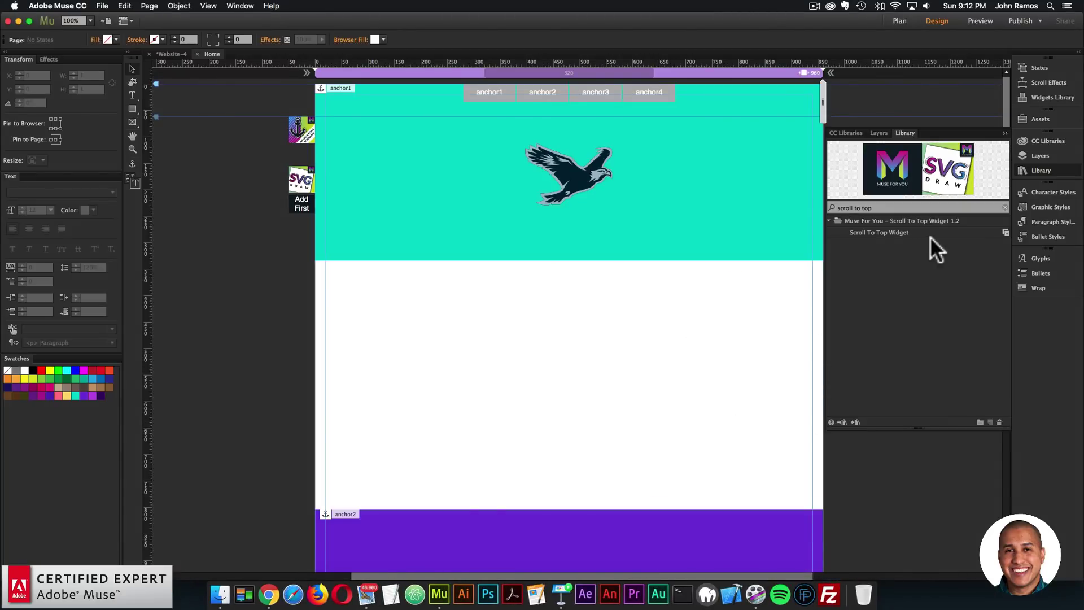
{"action": "left_click", "coordinate": [908, 232]}
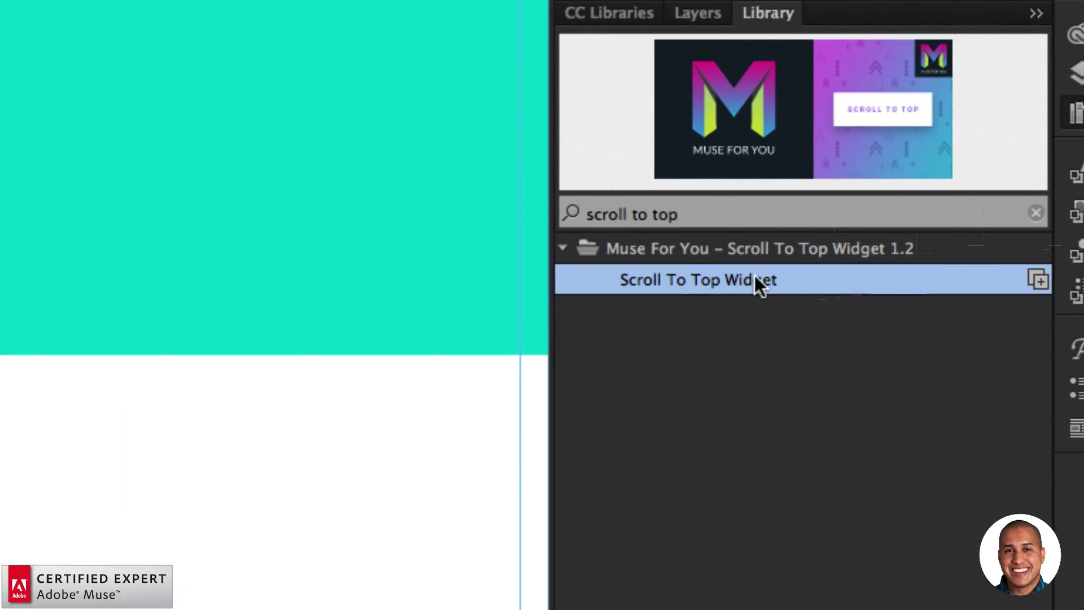
{"action": "left_click_drag", "start_coordinate": [736, 276], "coordinate": [0, 540]}
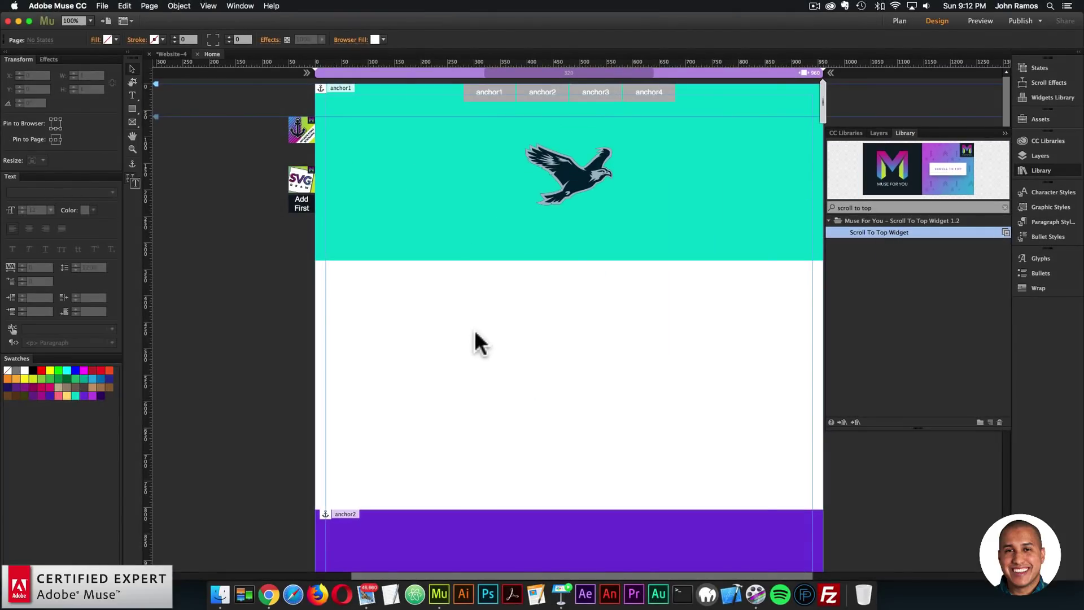
{"action": "left_click_drag", "start_coordinate": [476, 333], "coordinate": [477, 334]}
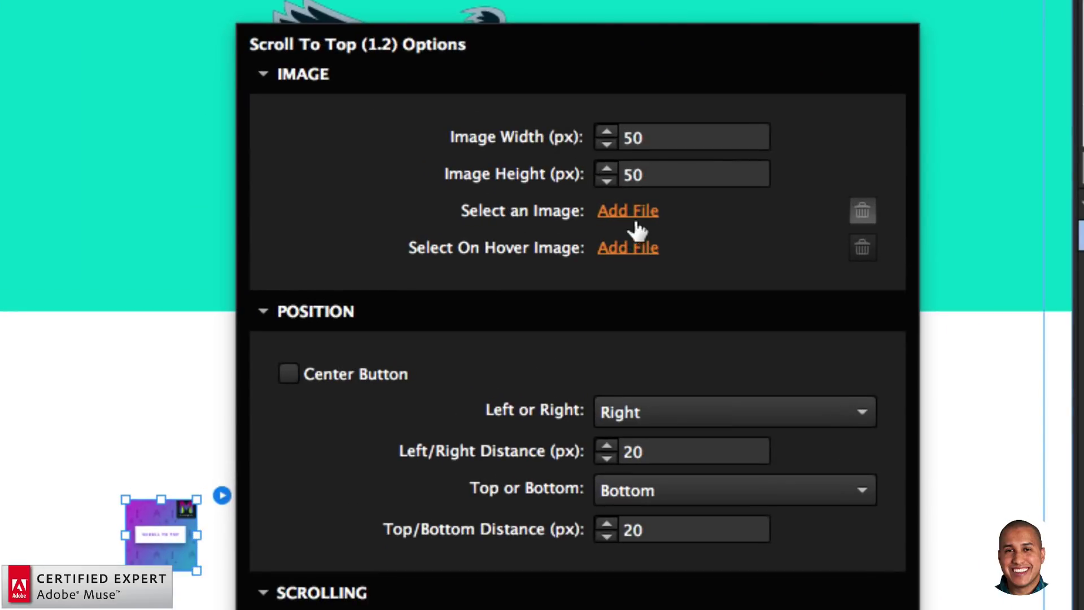
Load back-to-top-1-01-01.png as the Scroll To Top widget's image and back-to-top-2-01.png as its hover image
{"action": "left_click", "coordinate": [637, 226]}
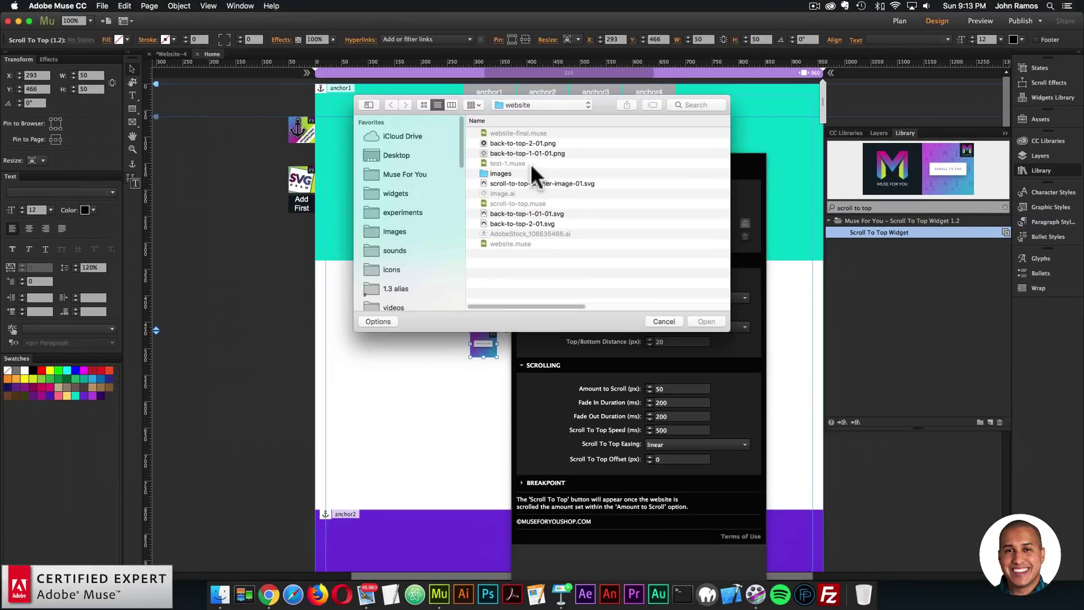
{"action": "double_click", "coordinate": [515, 142]}
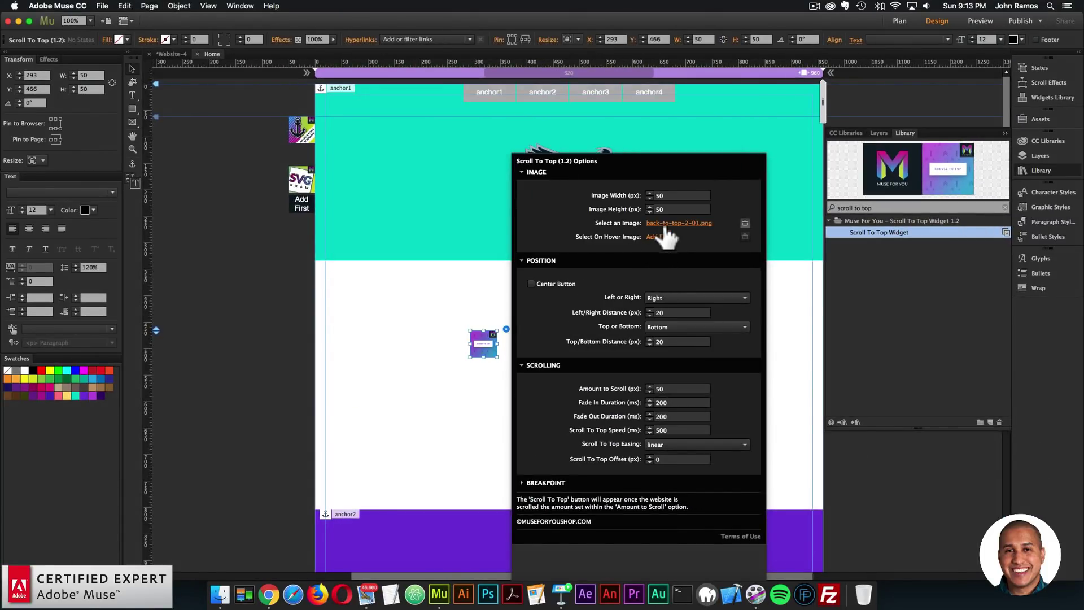
{"action": "left_click", "coordinate": [657, 236]}
{"action": "double_click", "coordinate": [511, 153]}
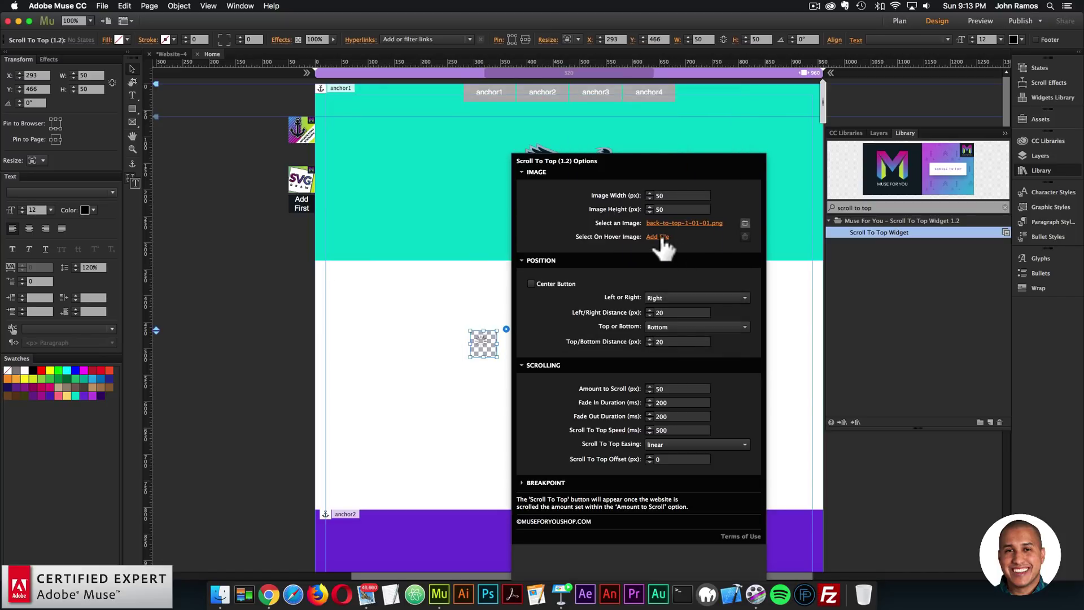
{"action": "left_click", "coordinate": [655, 236]}
{"action": "double_click", "coordinate": [514, 143]}
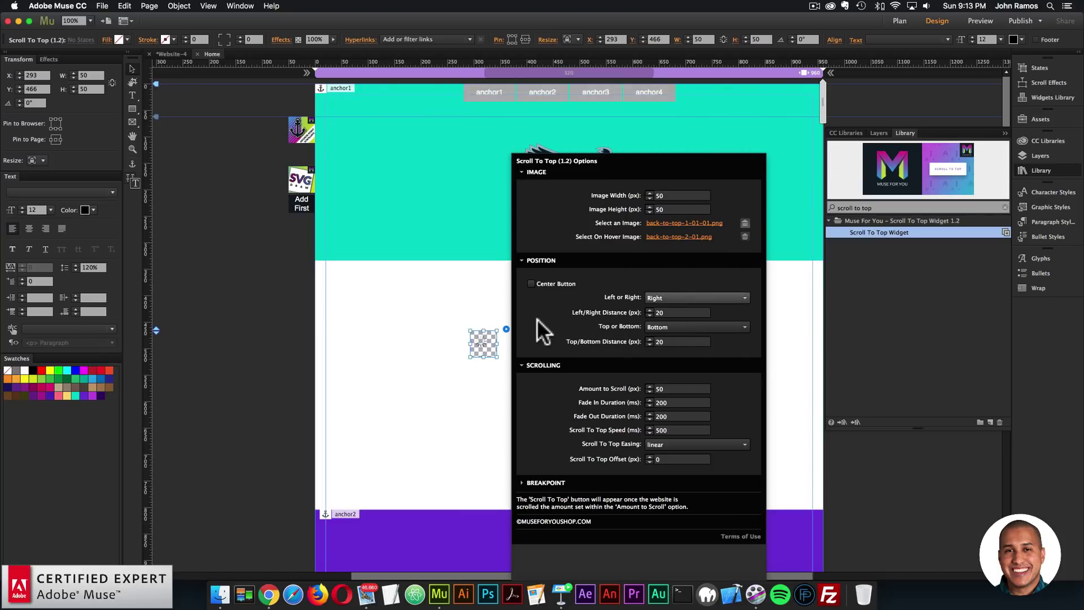
Move the Scroll To Top widget beside the page at about X -50, Y 288 and set its Scroll To Top Offset to 200 px
{"action": "left_click_drag", "start_coordinate": [490, 337], "coordinate": [303, 247]}
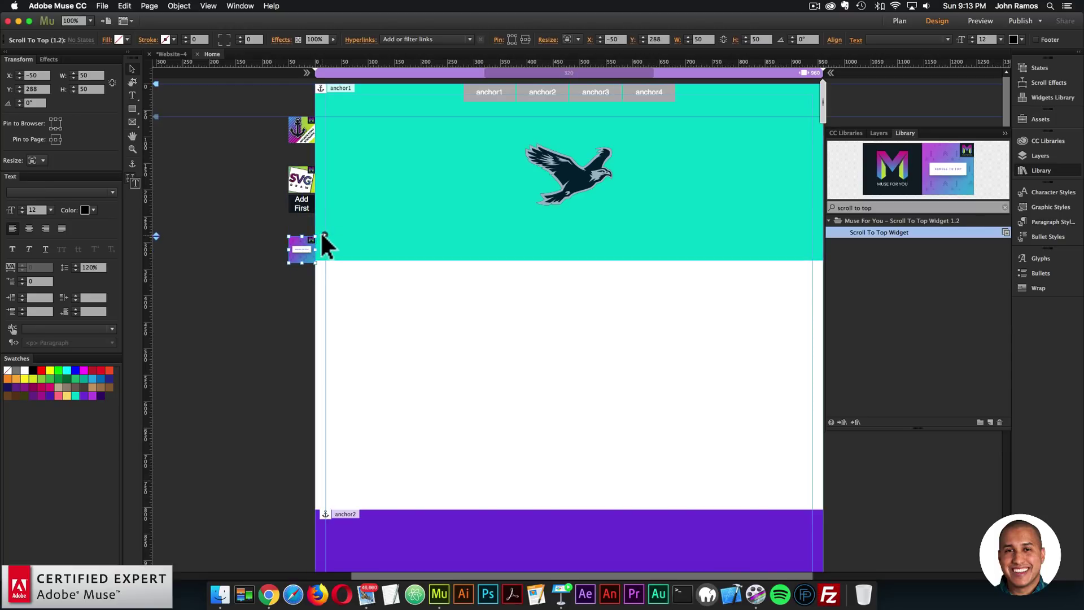
{"action": "left_click", "coordinate": [324, 235]}
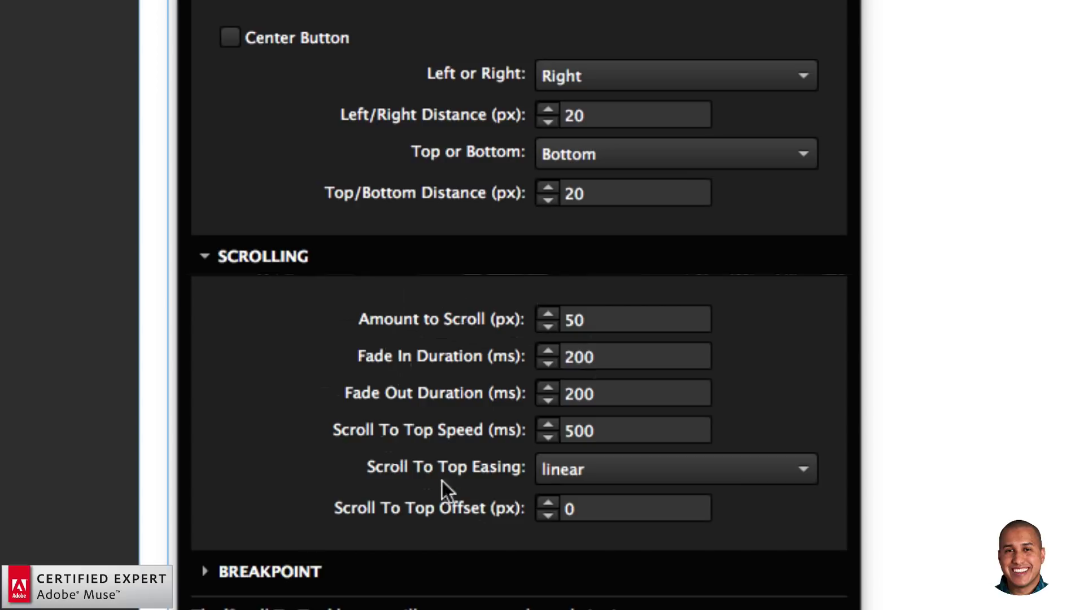
{"action": "double_click", "coordinate": [576, 508]}
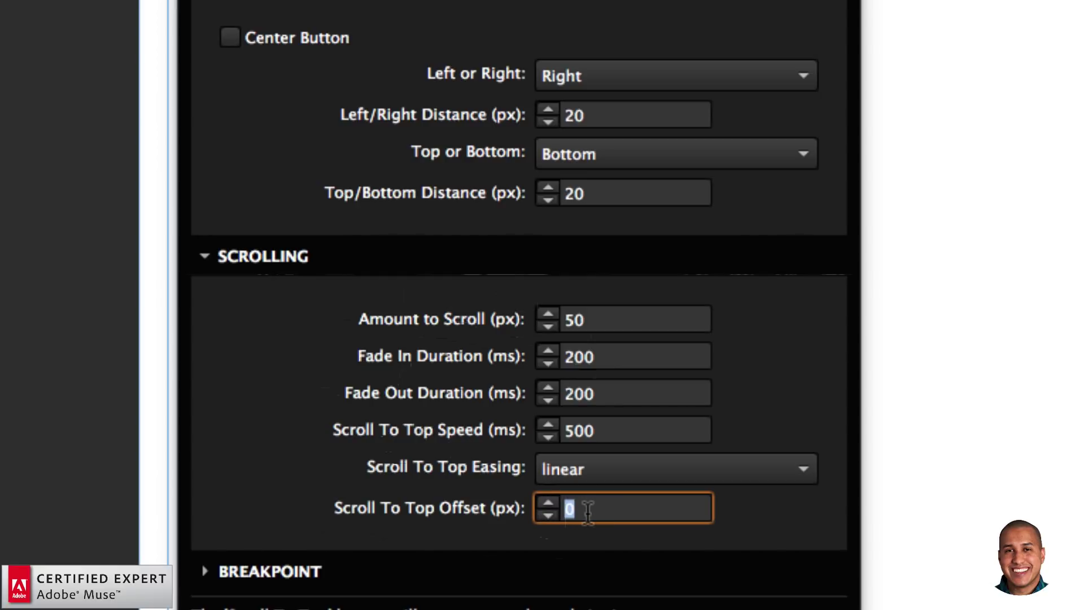
{"action": "type", "text": "200"}
{"action": "key", "text": "Return"}
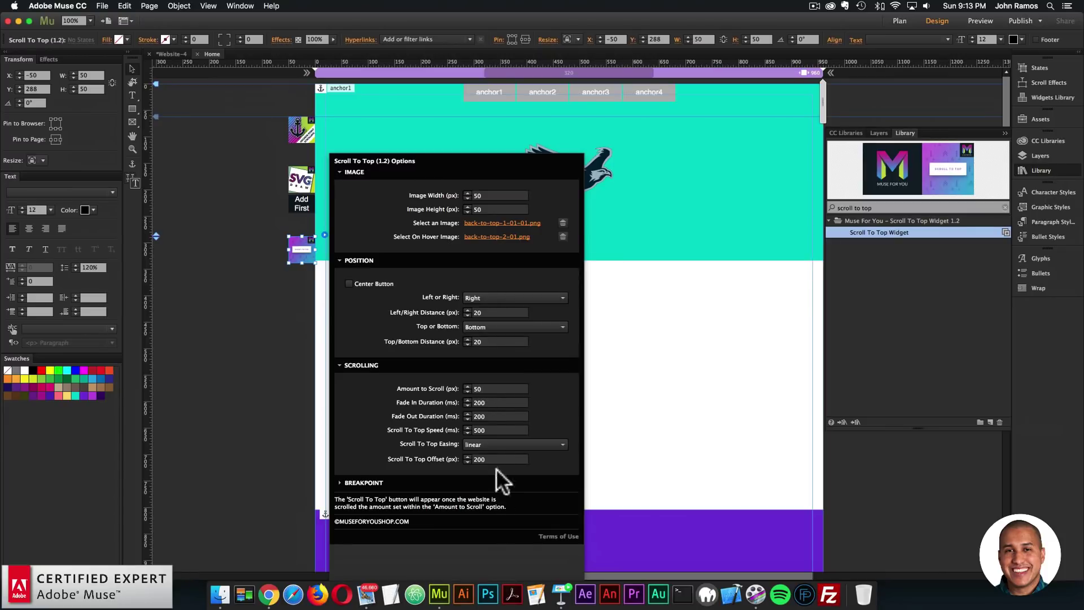
Set the Scroll To Top widget's Scroll To Top Easing to easeOutElastic and deselect the widget
{"action": "left_click", "coordinate": [619, 469]}
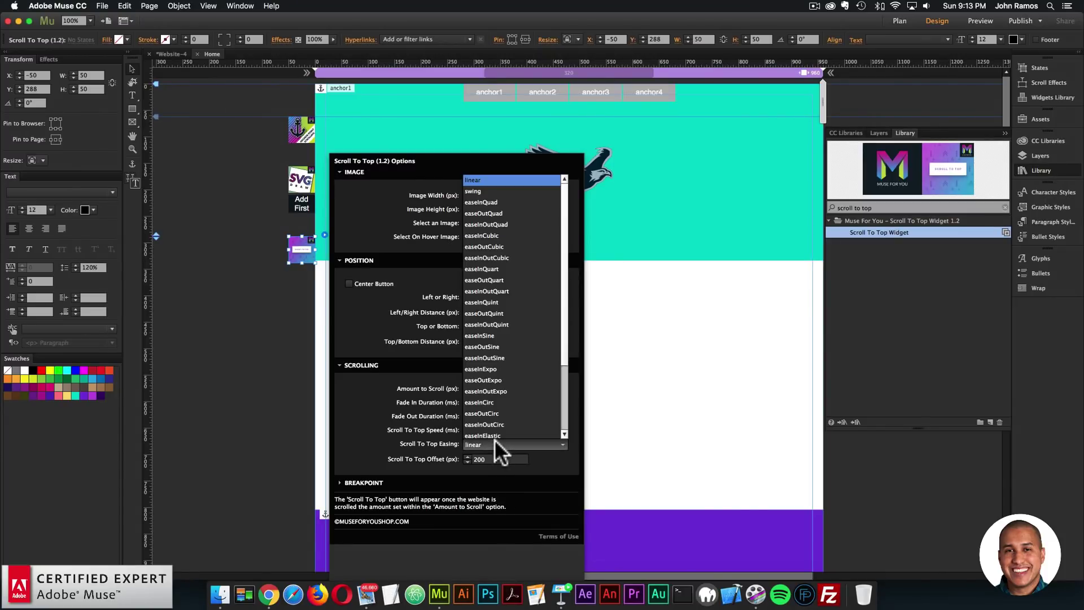
{"action": "left_click", "coordinate": [495, 445]}
{"action": "left_click", "coordinate": [511, 441]}
{"action": "scroll", "coordinate": [519, 403], "scroll_direction": "down", "scroll_amount": 5}
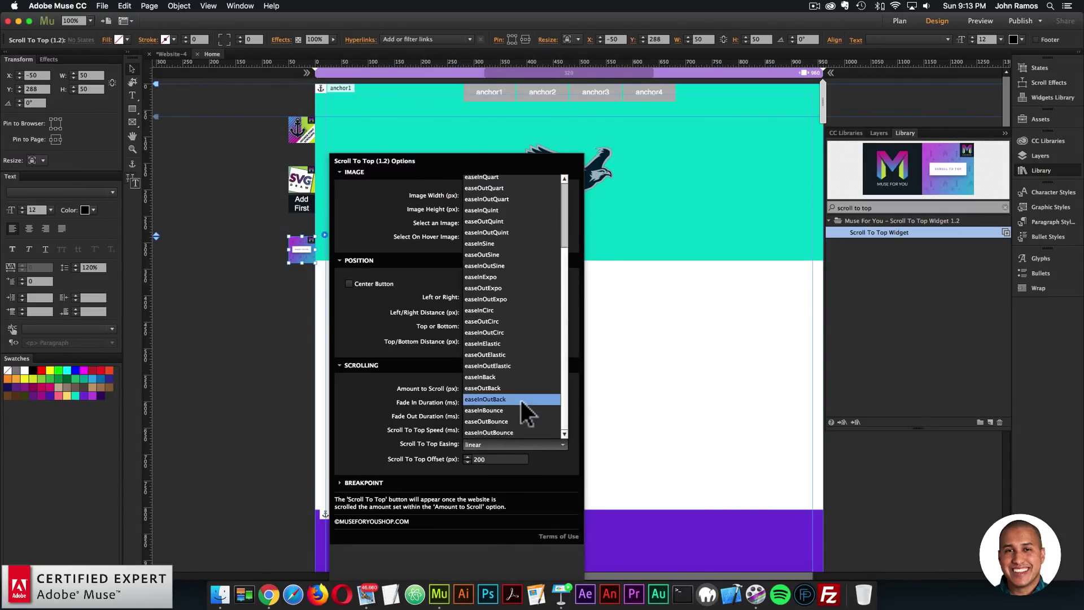
{"action": "left_click", "coordinate": [503, 354]}
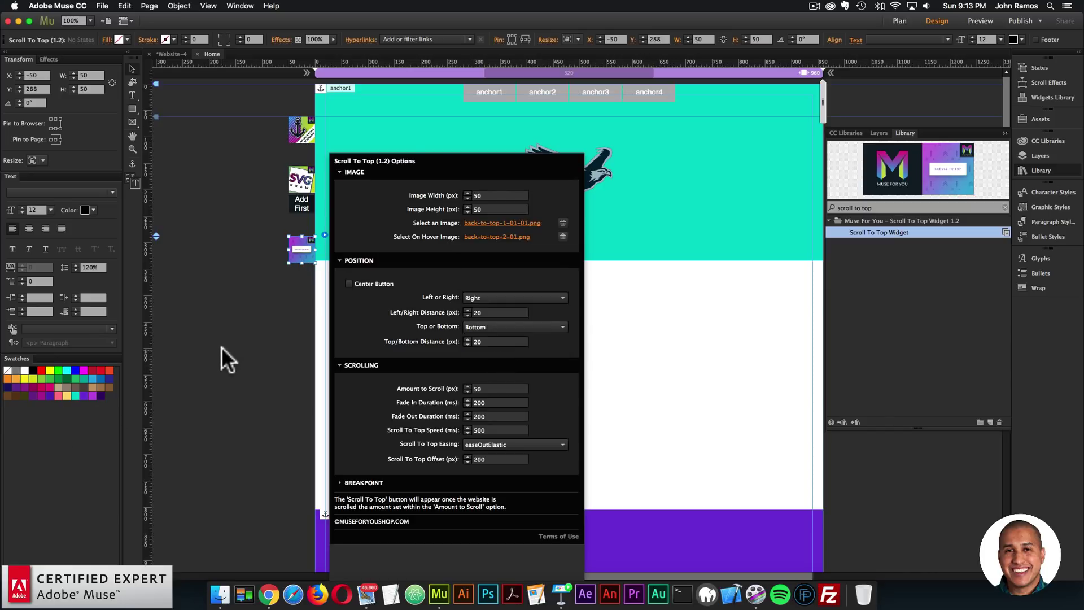
{"action": "left_click", "coordinate": [213, 374]}
Preview the page in the browser, test the scroll-to-top button from several scroll depths, and return to the Muse design
{"action": "left_click", "coordinate": [102, 5]}
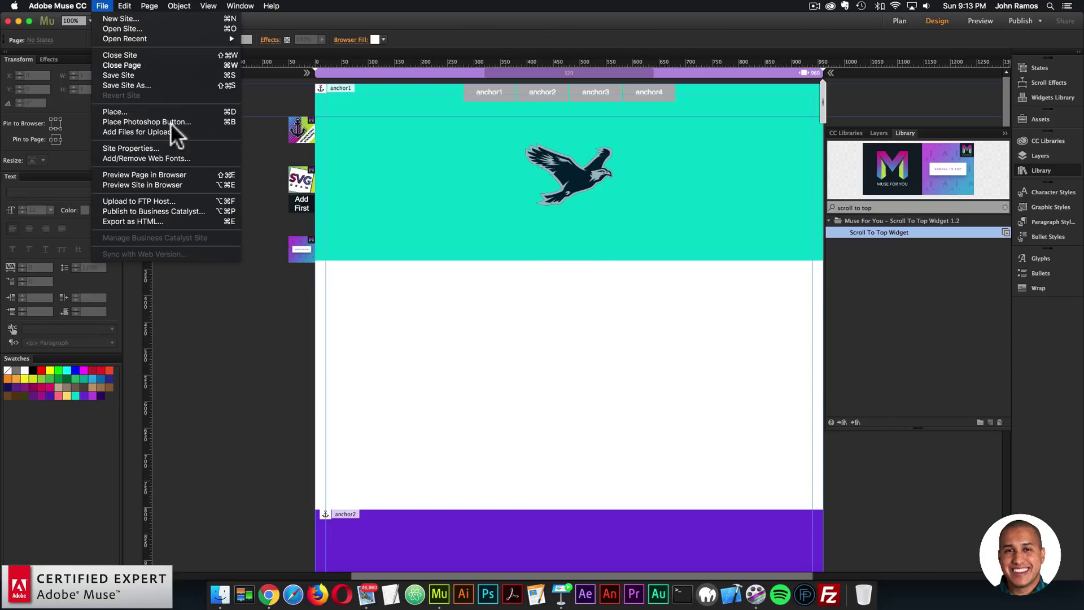
{"action": "left_click", "coordinate": [140, 175]}
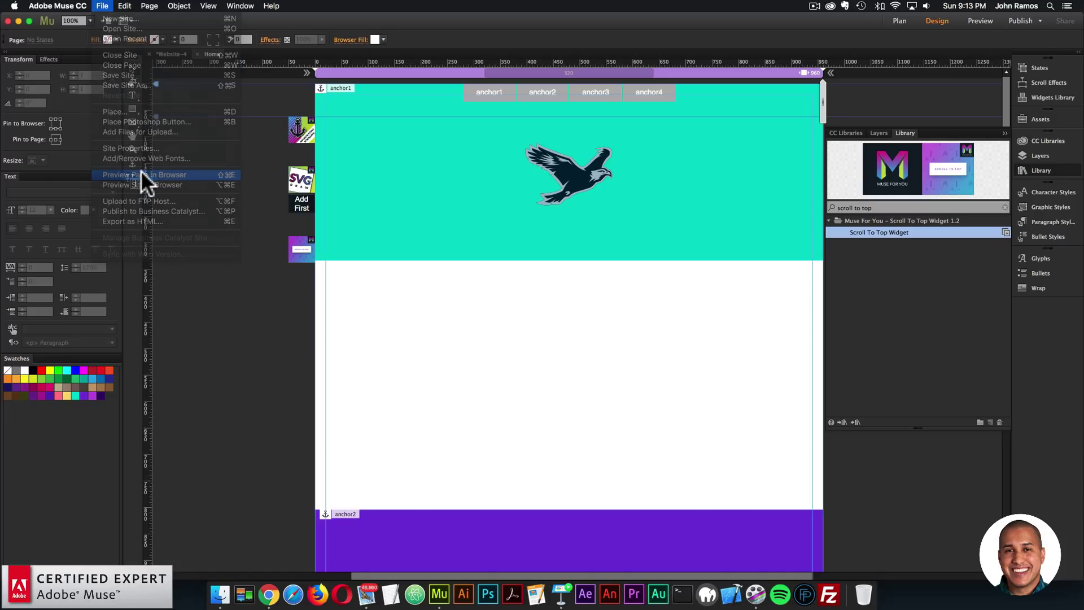
{"action": "scroll", "coordinate": [657, 266], "scroll_direction": "down", "scroll_amount": 5}
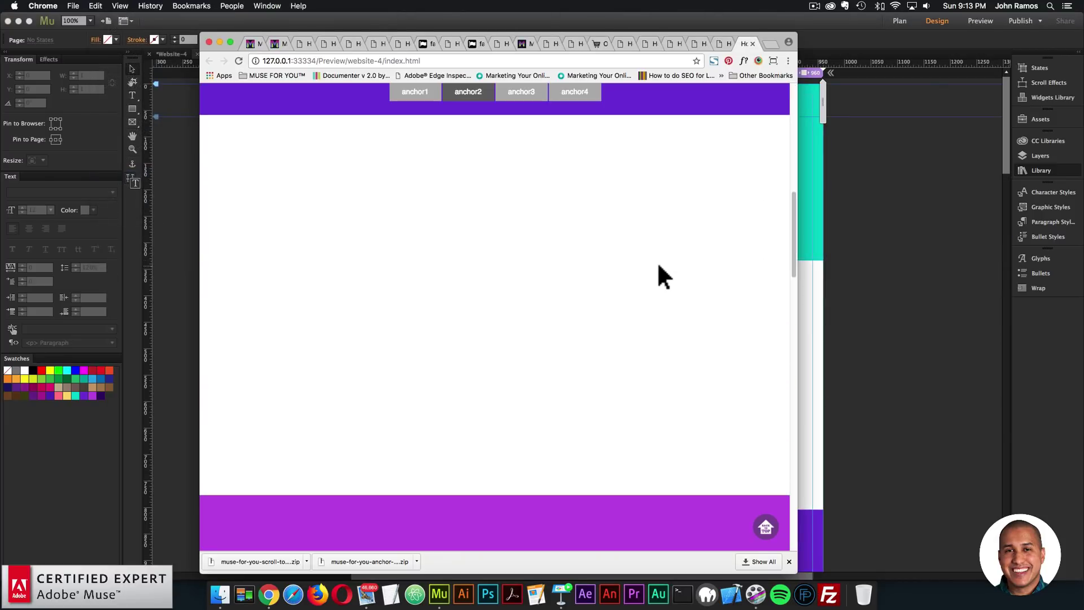
{"action": "left_click", "coordinate": [766, 530]}
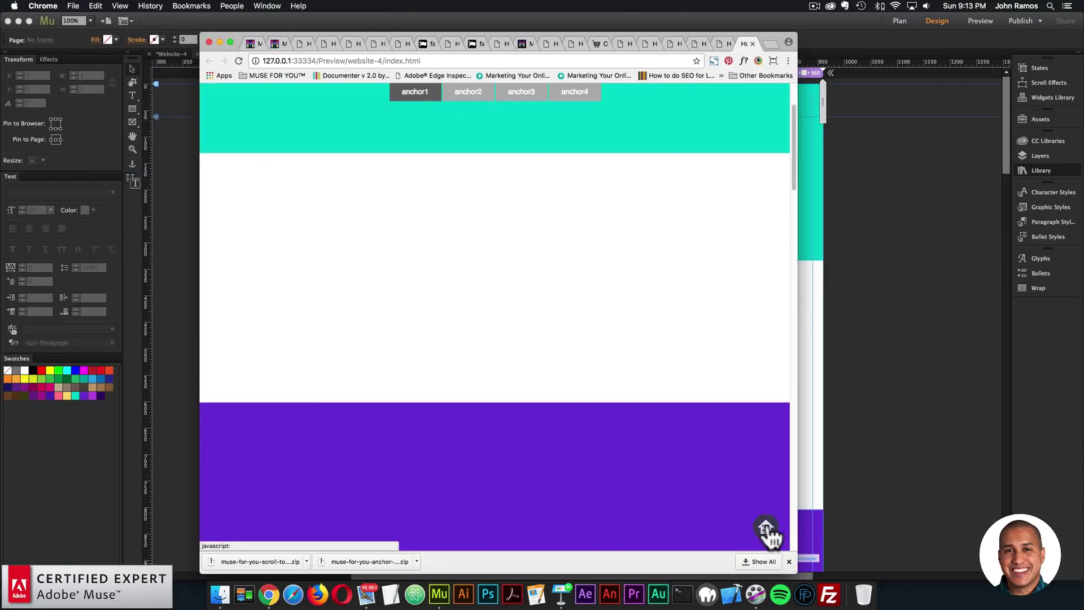
{"action": "scroll", "coordinate": [746, 417], "scroll_direction": "down", "scroll_amount": 3}
{"action": "left_click", "coordinate": [766, 530]}
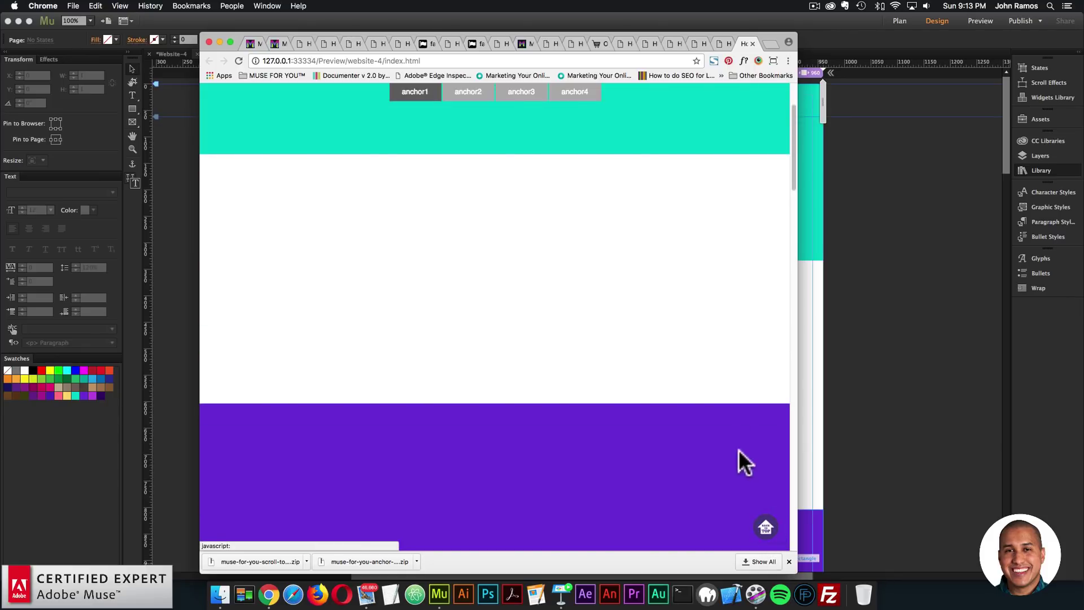
{"action": "left_click_drag", "start_coordinate": [793, 120], "coordinate": [791, 97]}
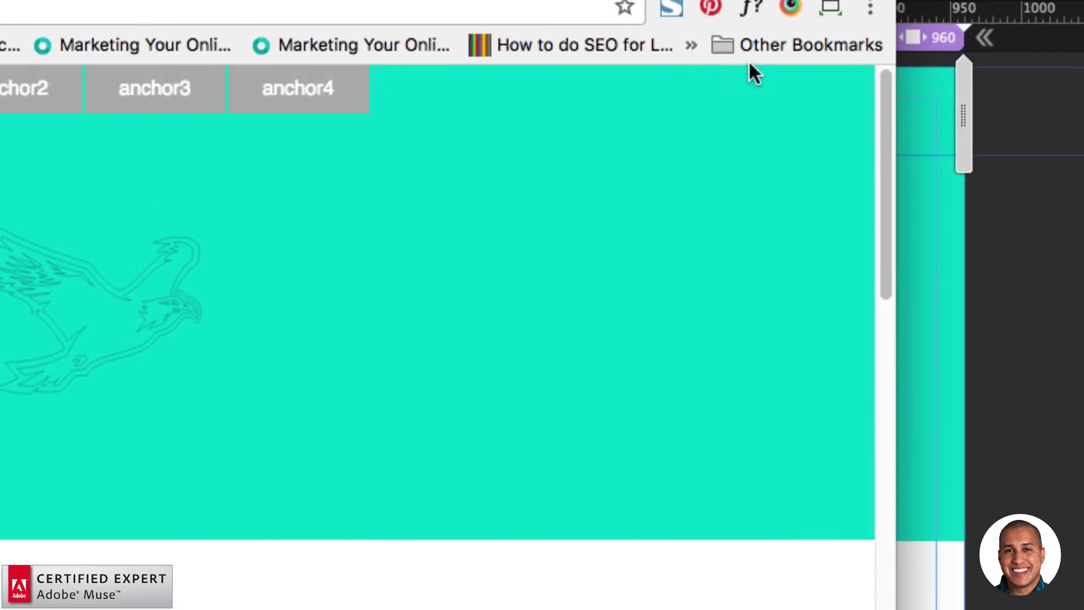
{"action": "scroll", "coordinate": [826, 195], "scroll_direction": "down", "scroll_amount": 10}
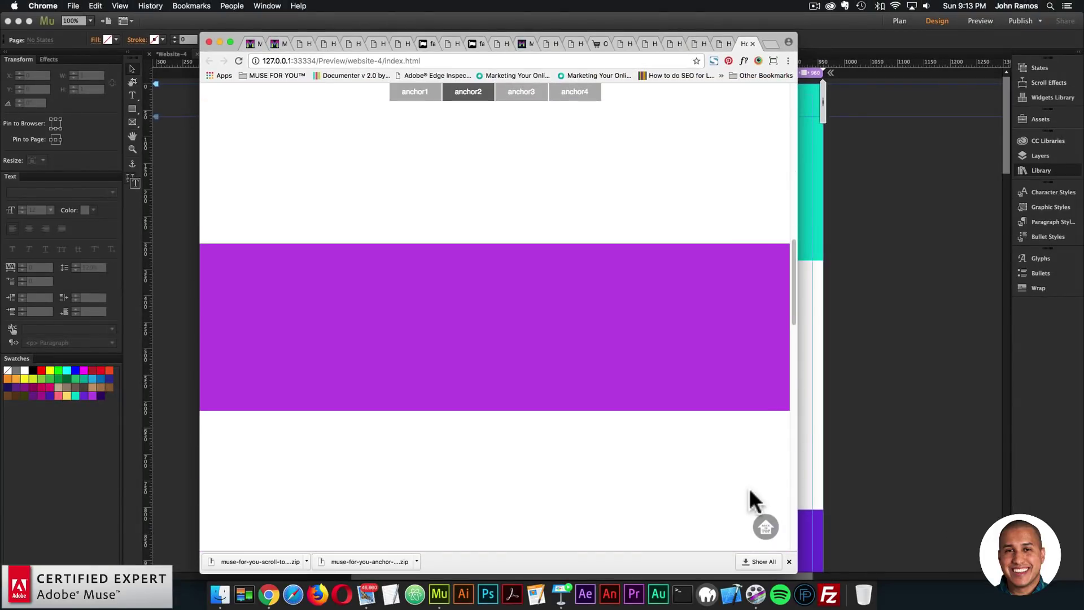
{"action": "left_click", "coordinate": [760, 525]}
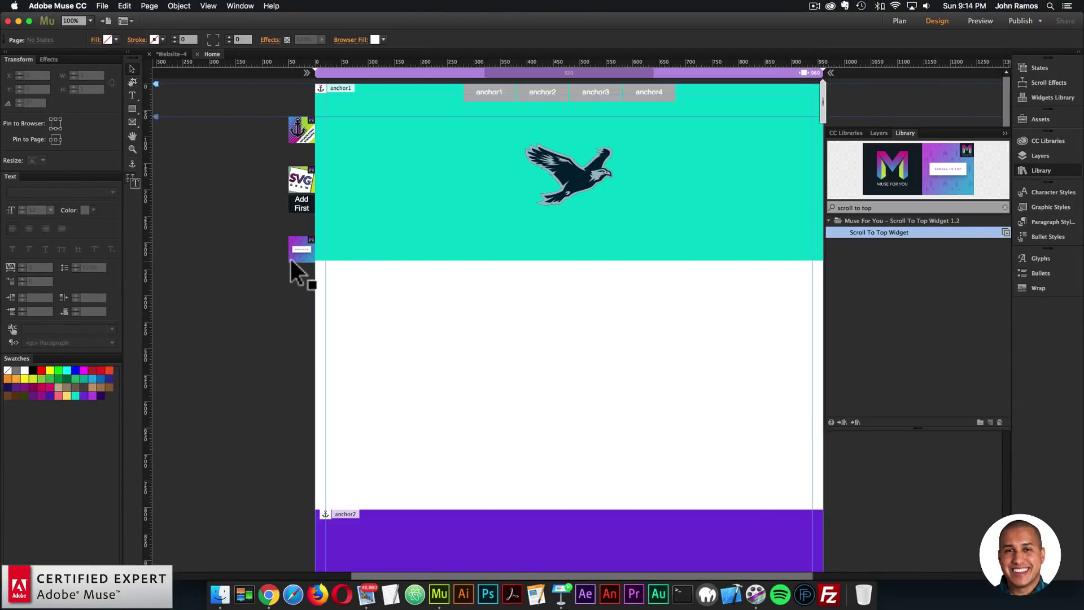
Set the Scroll To Top widget's Scroll To Top Offset to 0 px and deselect the widget
{"action": "left_click", "coordinate": [292, 256]}
{"action": "left_click", "coordinate": [325, 234]}
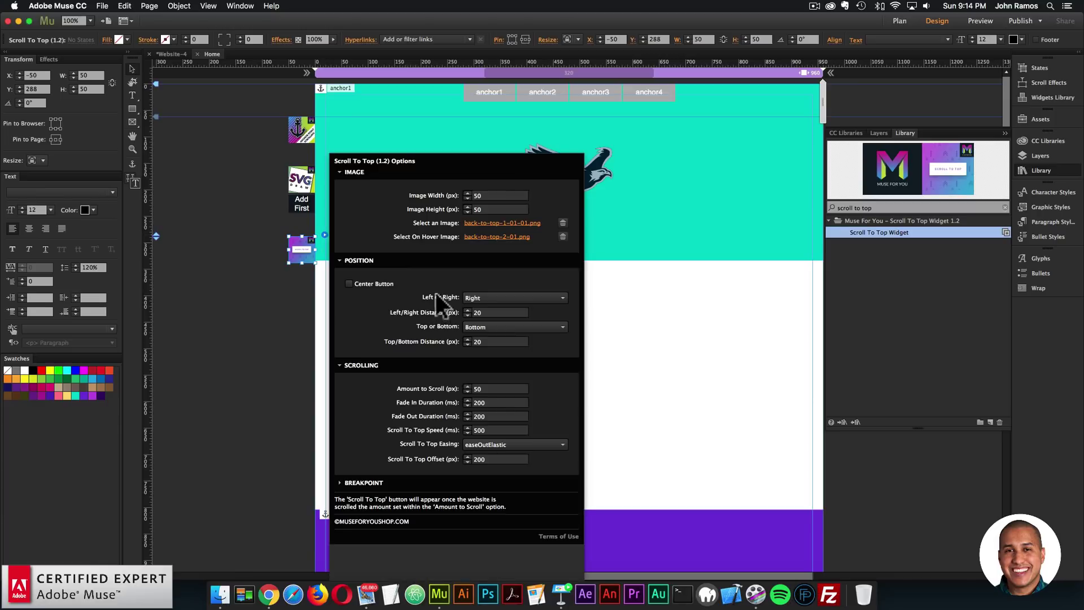
{"action": "double_click", "coordinate": [493, 459]}
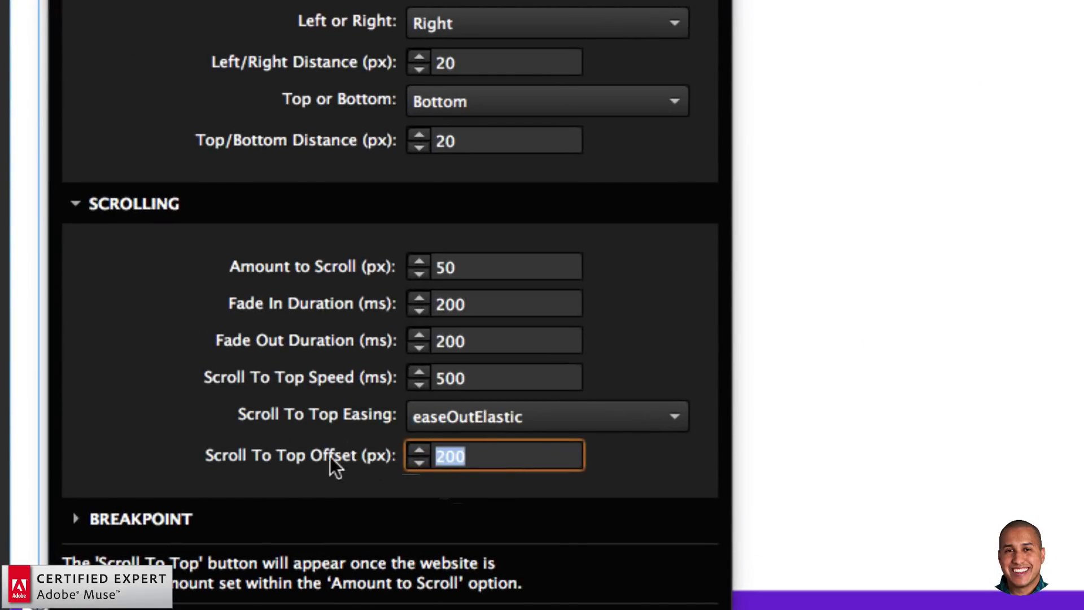
{"action": "type", "text": "0"}
{"action": "key", "text": "Return"}
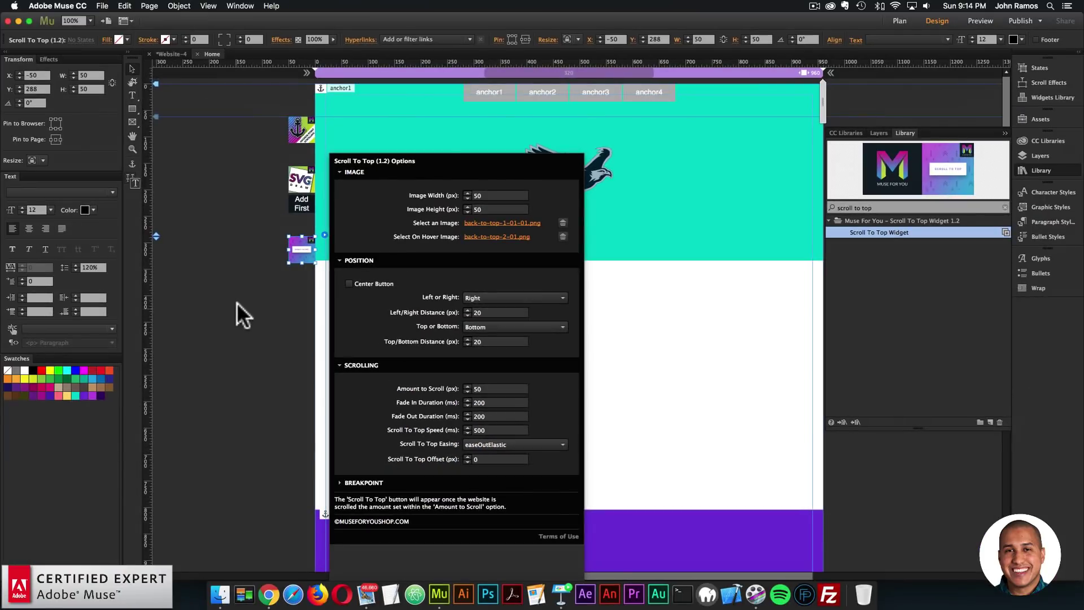
{"action": "left_click", "coordinate": [203, 271]}
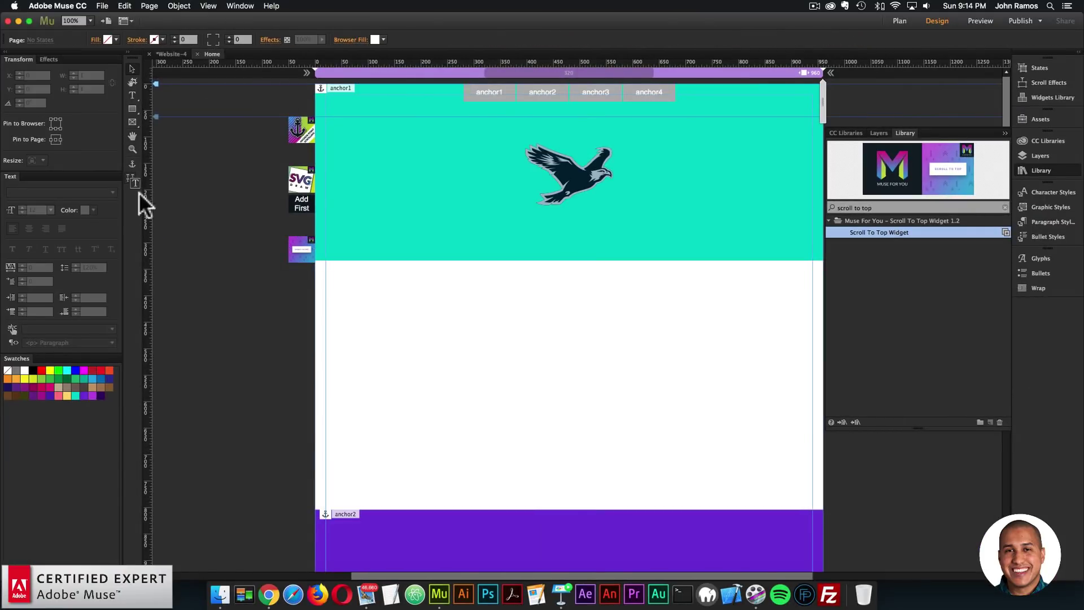
Preview the page in the browser, test the scroll-to-top button with zero offset, and return to the Muse design
{"action": "left_click", "coordinate": [102, 6]}
{"action": "left_click", "coordinate": [158, 175]}
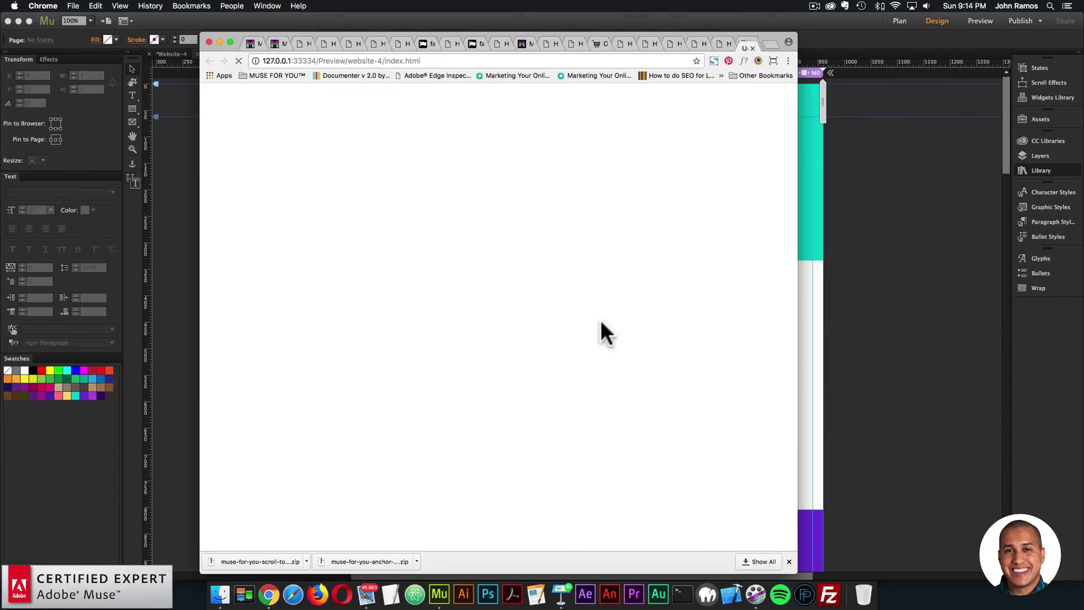
{"action": "scroll", "coordinate": [676, 311], "scroll_direction": "down", "scroll_amount": 10}
{"action": "left_click", "coordinate": [768, 530]}
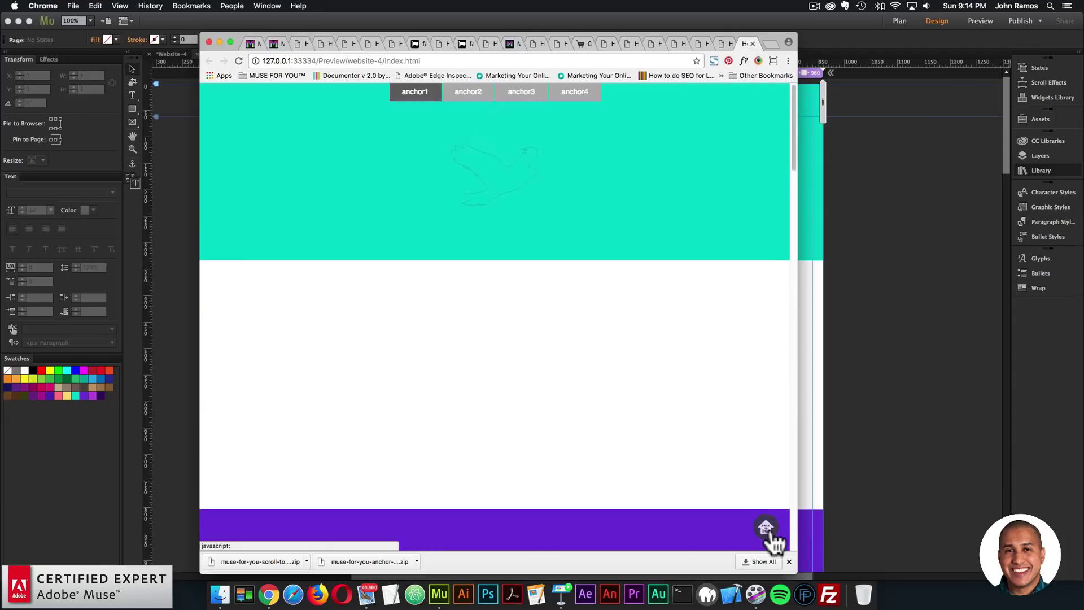
{"action": "left_click", "coordinate": [867, 302]}
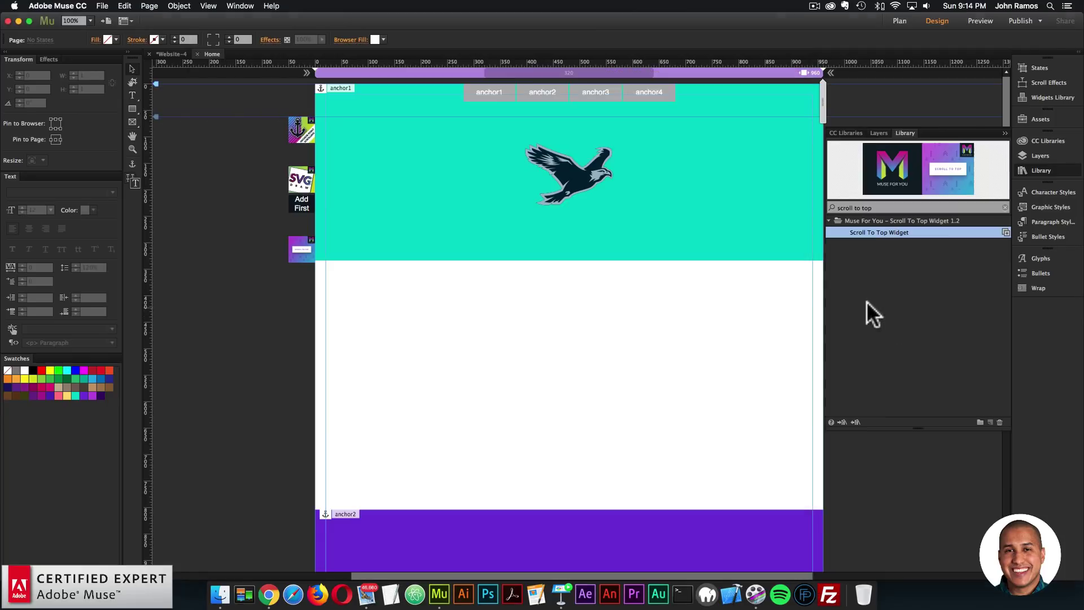
Set the Scroll To Top widget's Scroll To Top Easing to easeOutQuint and deselect the widget
{"action": "left_click", "coordinate": [300, 252]}
{"action": "left_click", "coordinate": [324, 235]}
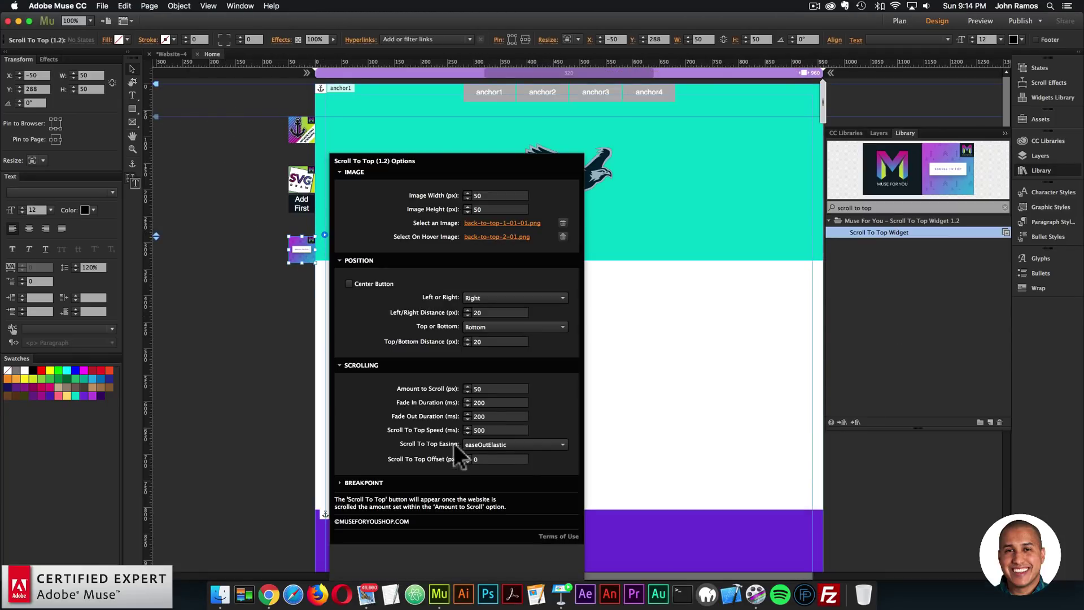
{"action": "left_click", "coordinate": [494, 445]}
{"action": "scroll", "coordinate": [491, 313], "scroll_direction": "up", "scroll_amount": 5}
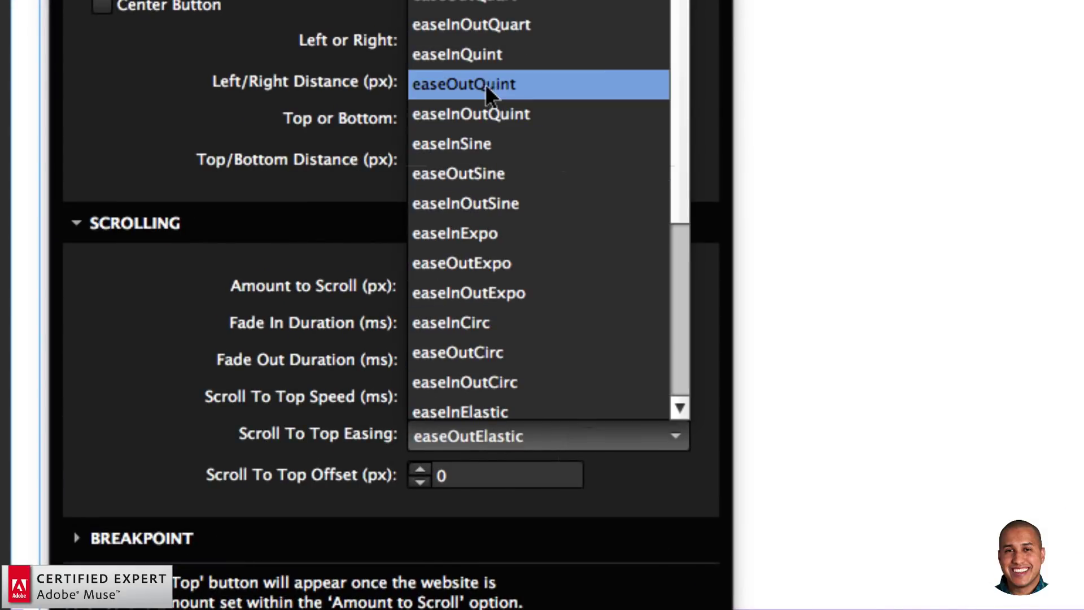
{"action": "left_click", "coordinate": [489, 84]}
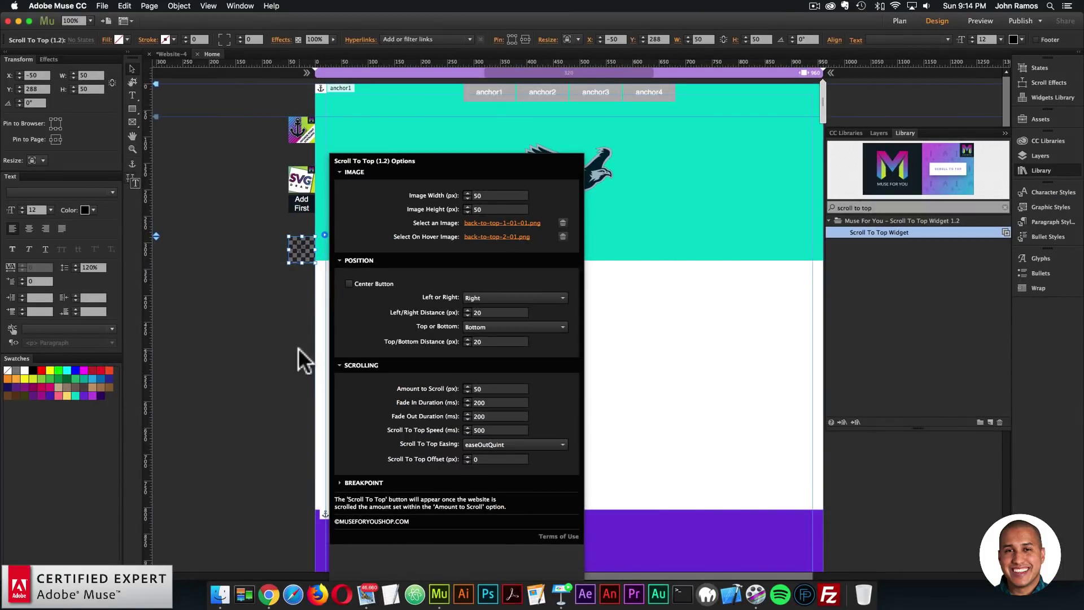
{"action": "left_click", "coordinate": [231, 312]}
{"action": "left_click", "coordinate": [102, 6]}
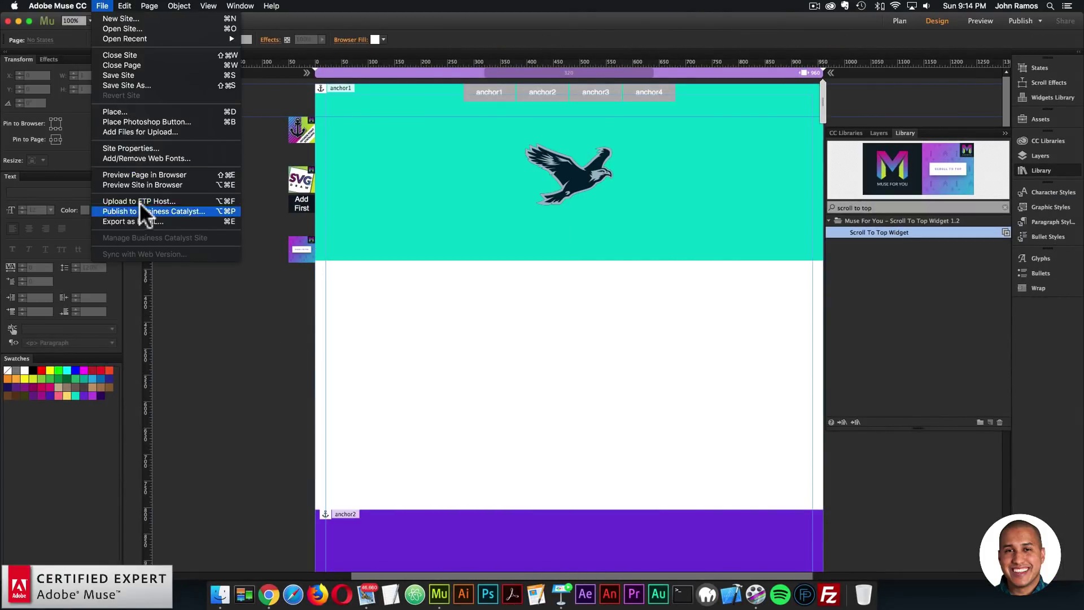
{"action": "left_click", "coordinate": [269, 298]}
Set the Scroll To Top widget's Image Width and Image Height to 100 px each and deselect the widget
{"action": "left_click", "coordinate": [302, 249]}
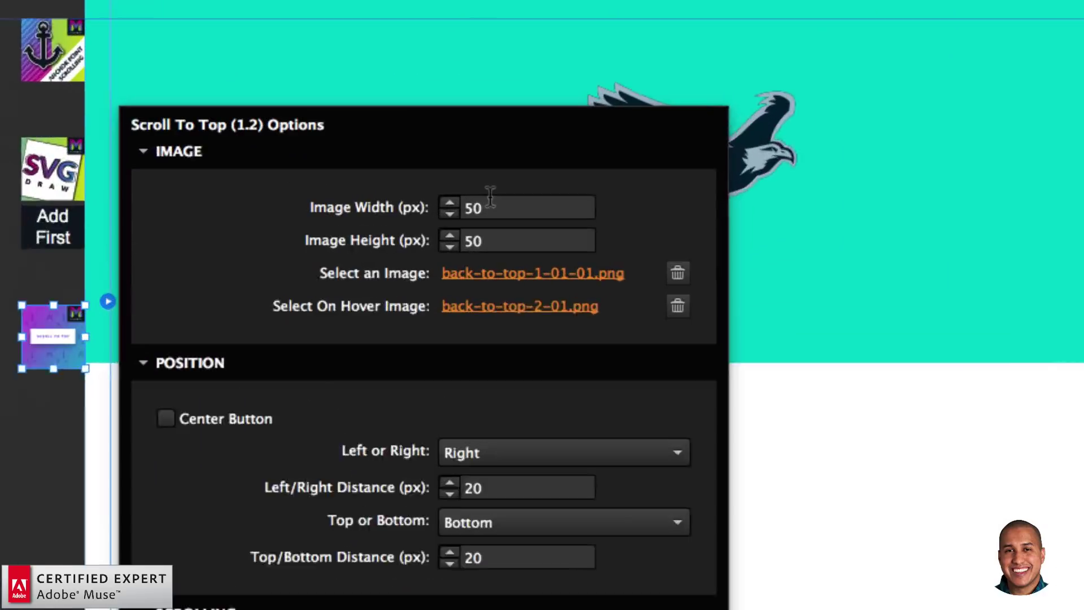
{"action": "left_click", "coordinate": [467, 193]}
{"action": "type", "text": "100"}
{"action": "key", "text": "Tab"}
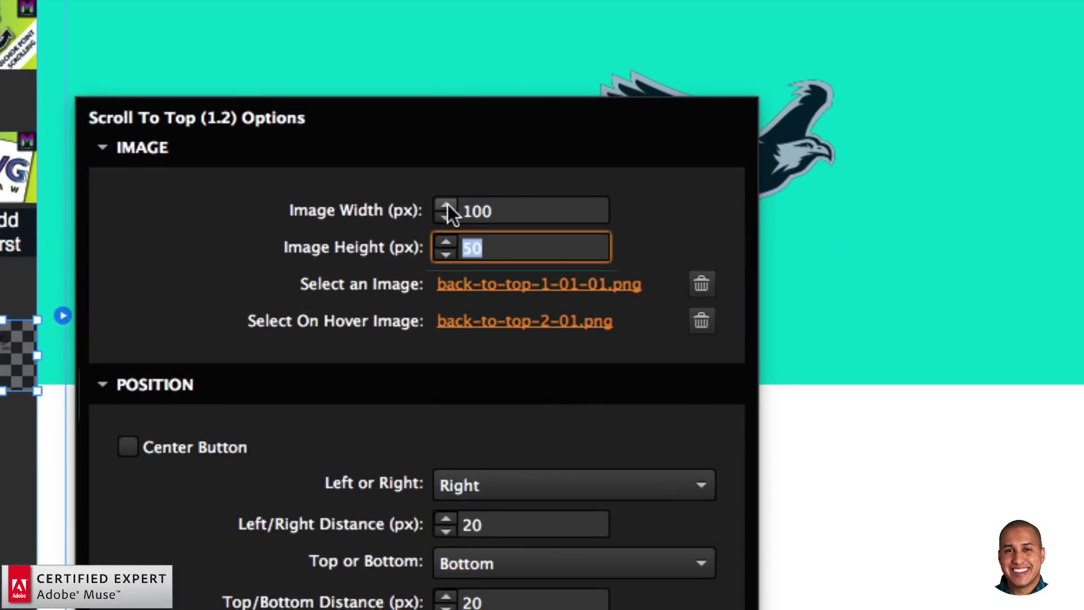
{"action": "type", "text": "100"}
{"action": "key", "text": "Tab"}
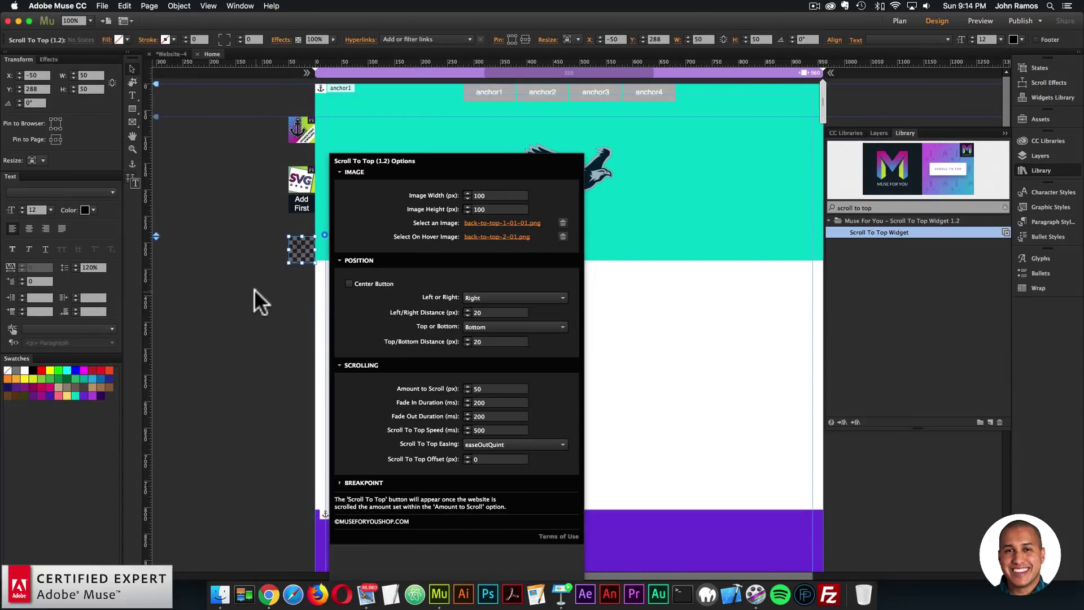
{"action": "left_click", "coordinate": [254, 289]}
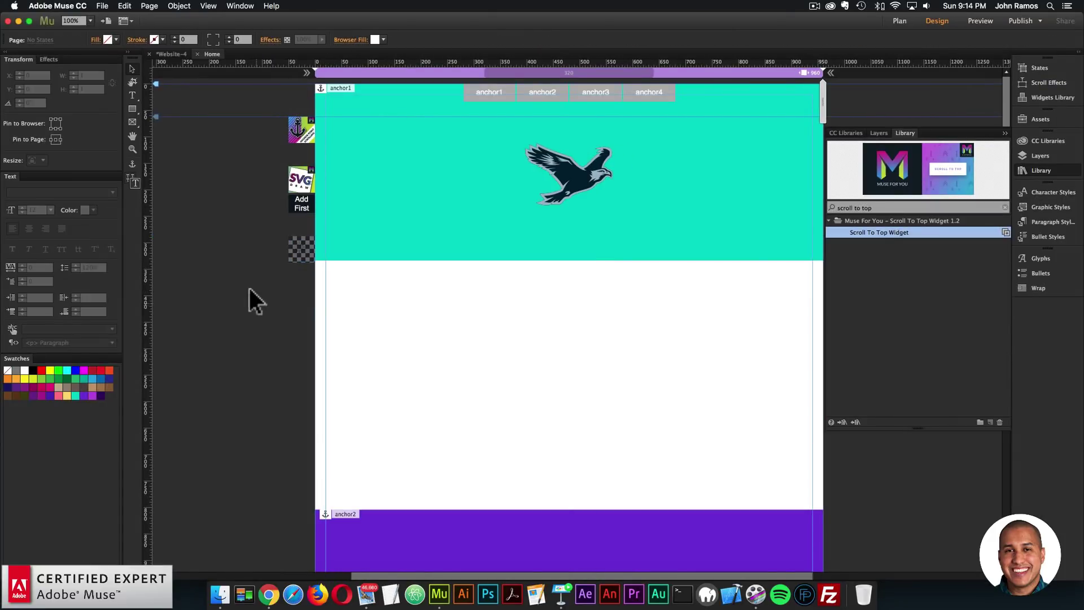
Preview the page in the browser and test the enlarged scroll-to-top button from different scroll depths
{"action": "left_click", "coordinate": [103, 6]}
{"action": "left_click", "coordinate": [140, 174]}
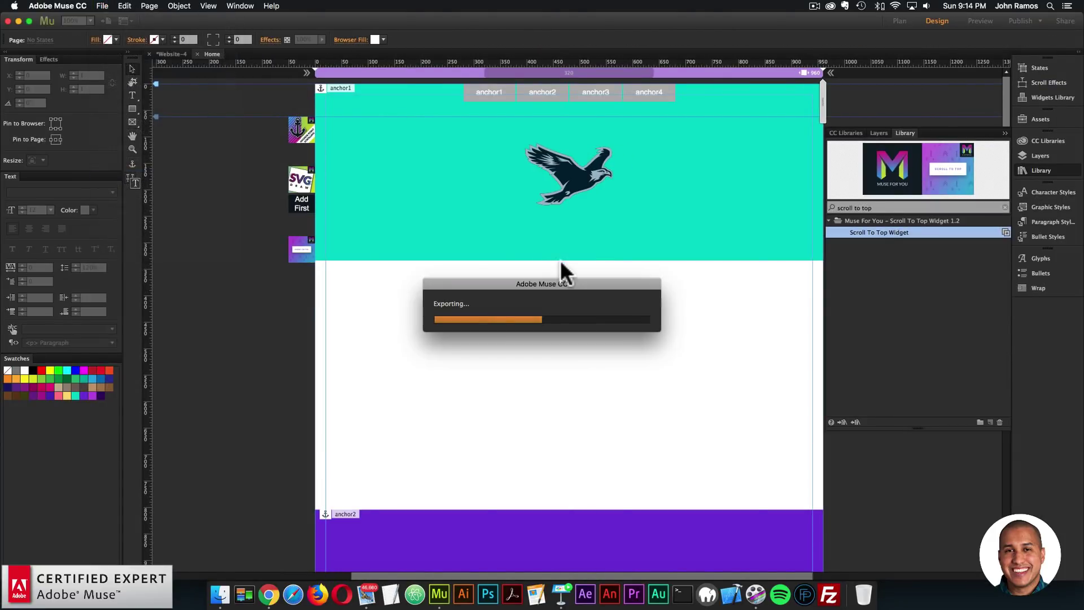
{"action": "scroll", "coordinate": [741, 310], "scroll_direction": "down", "scroll_amount": 5}
{"action": "scroll", "coordinate": [734, 327], "scroll_direction": "down", "scroll_amount": 5}
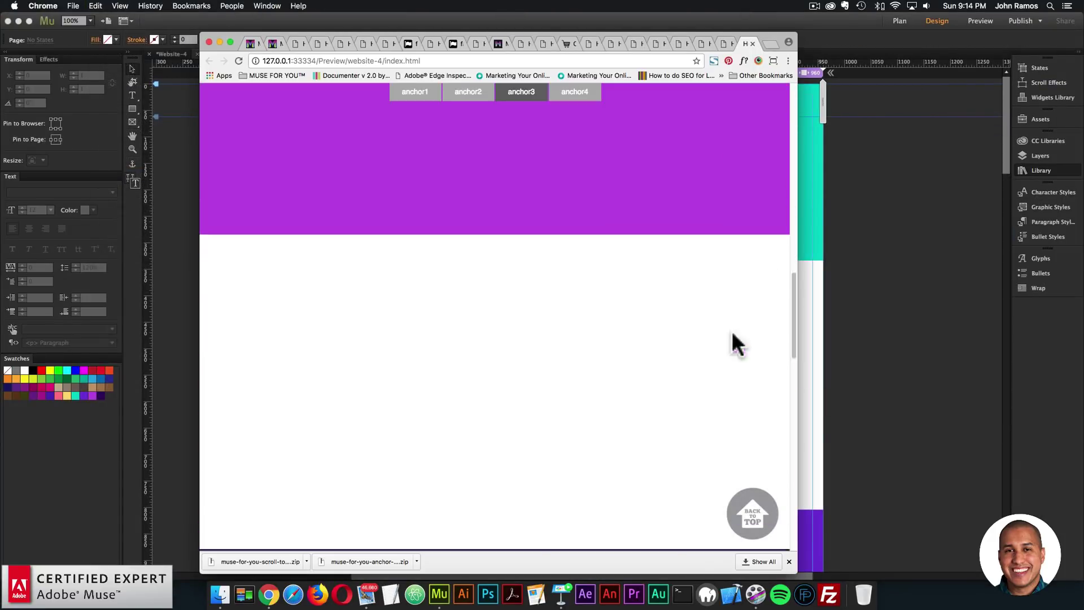
{"action": "left_click", "coordinate": [751, 515]}
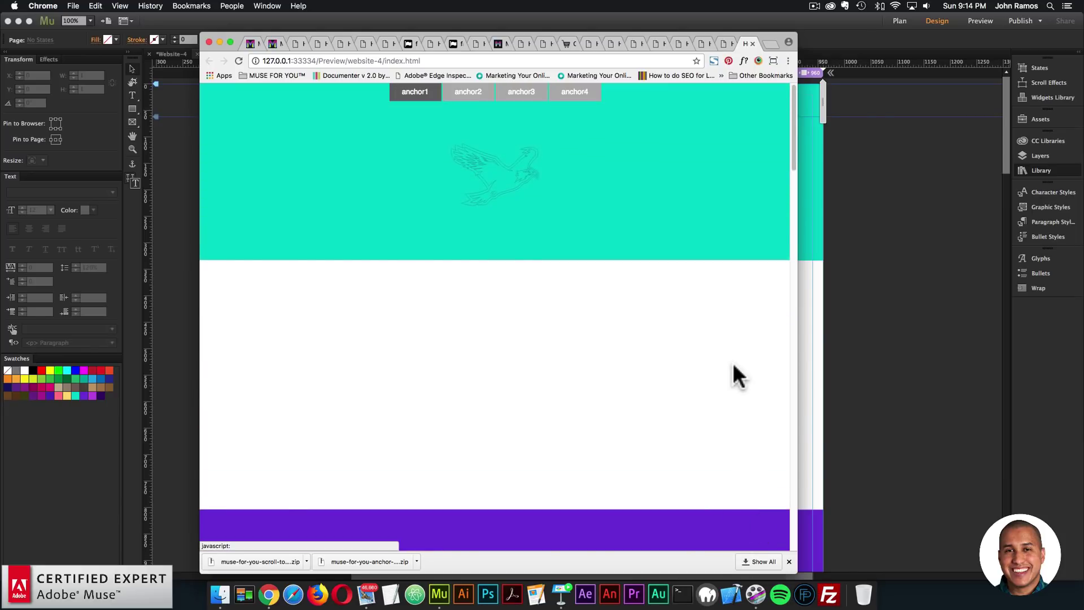
{"action": "scroll", "coordinate": [731, 363], "scroll_direction": "down", "scroll_amount": 10}
{"action": "left_click", "coordinate": [750, 493]}
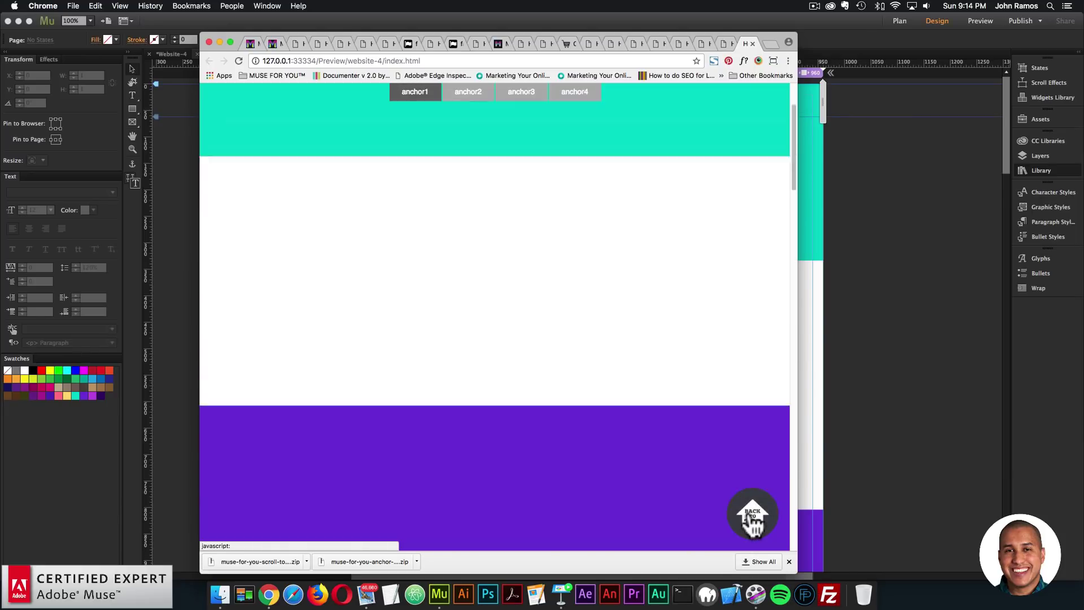
{"action": "scroll", "coordinate": [795, 211], "scroll_direction": "down", "scroll_amount": 5}
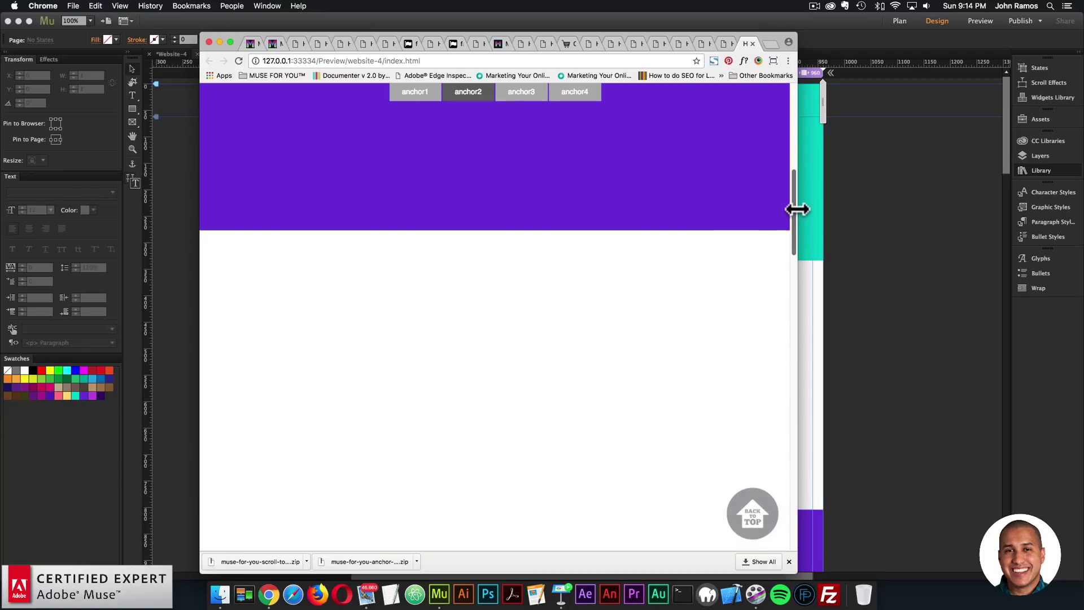
{"action": "scroll", "coordinate": [796, 211], "scroll_direction": "up", "scroll_amount": 5}
{"action": "left_click", "coordinate": [559, 590]}
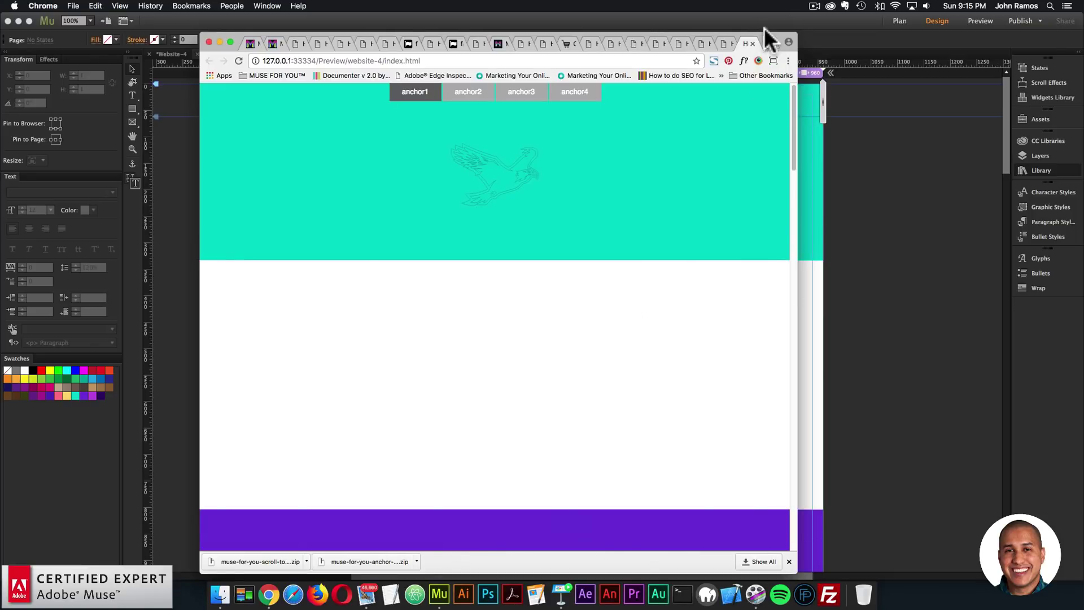
Open museforyoushop.com in a new browser tab and go on to the shop's widgets page
{"action": "left_click", "coordinate": [770, 44]}
{"action": "type", "text": "museforyoushop"}
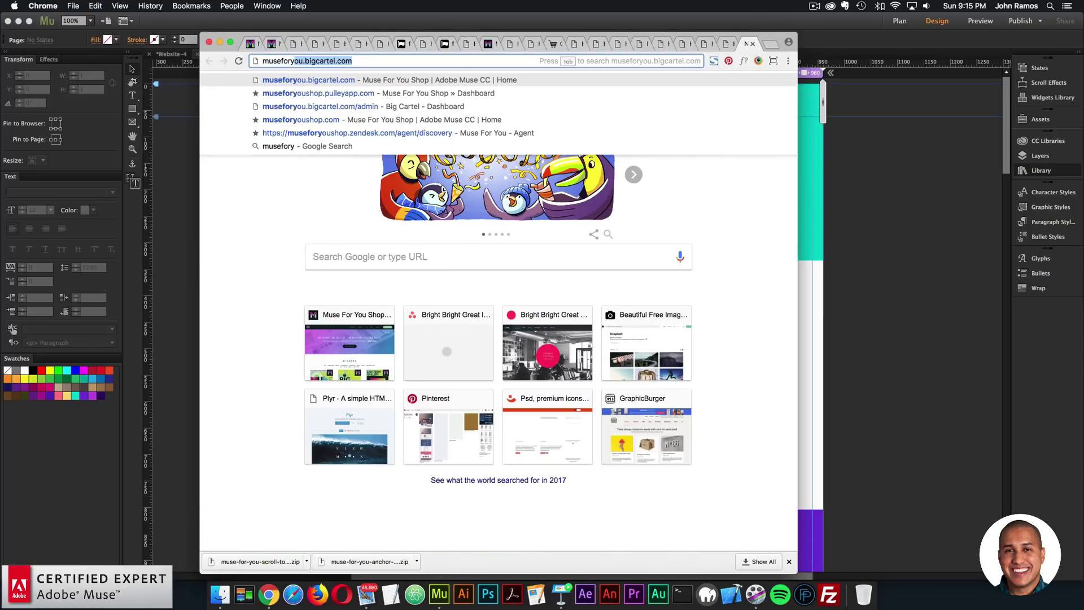
{"action": "type", "text": ".com"}
{"action": "key", "text": "Return"}
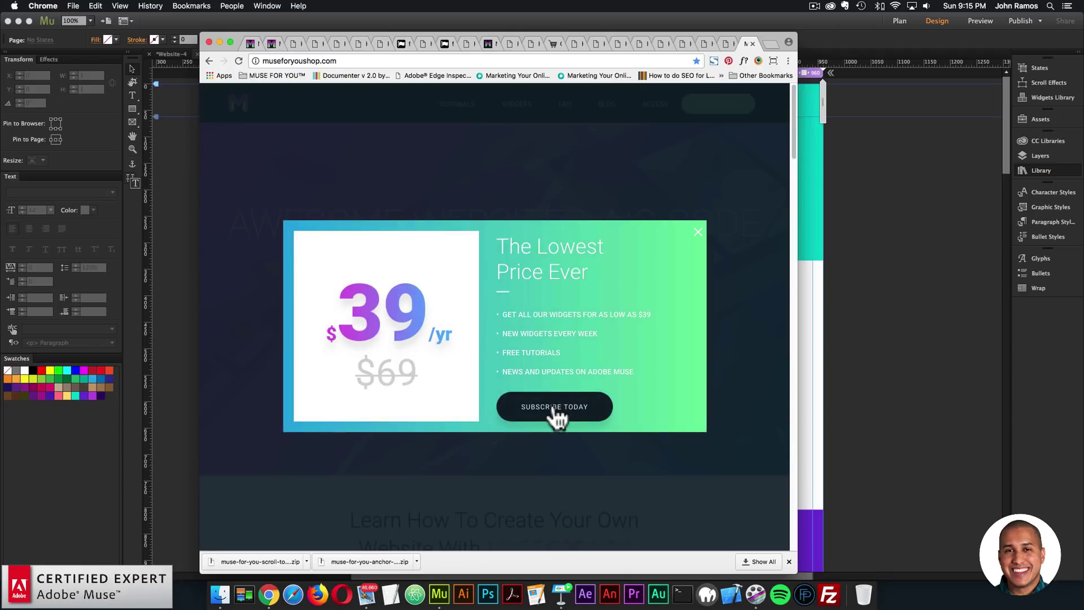
{"action": "left_click", "coordinate": [554, 408]}
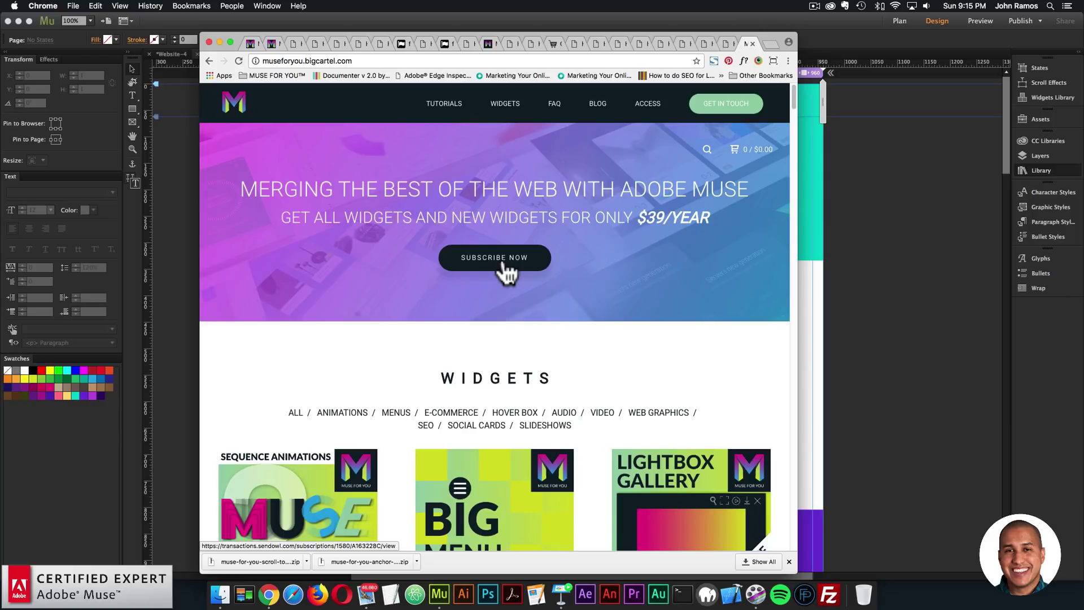
Open the Rotating Border Hover Box Widget's product page and examine its feature list, option screenshots and comments section
{"action": "scroll", "coordinate": [507, 270], "scroll_direction": "down", "scroll_amount": 15}
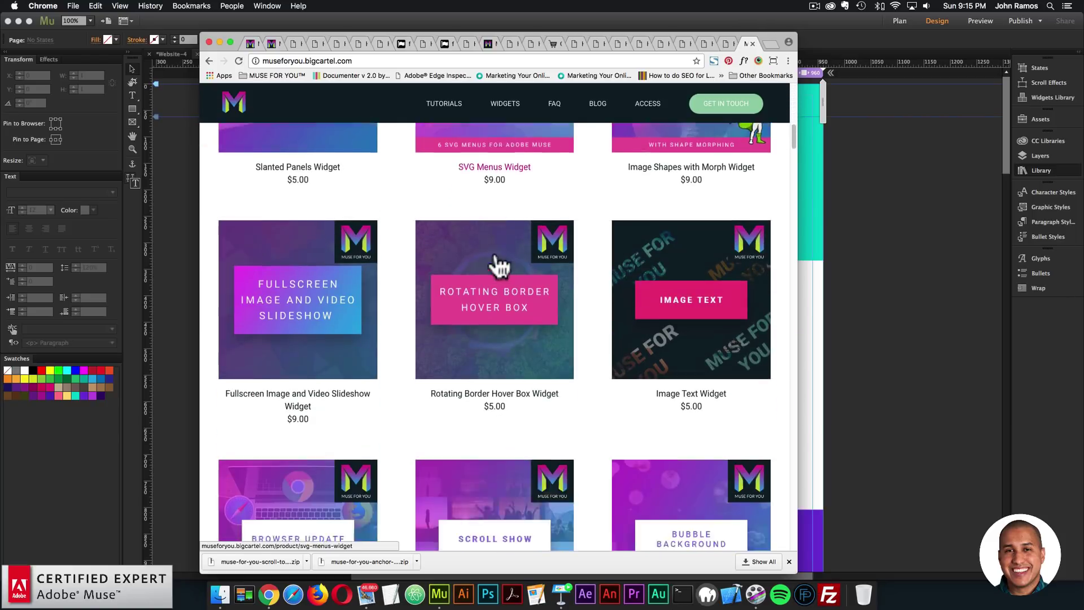
{"action": "left_click", "coordinate": [513, 245]}
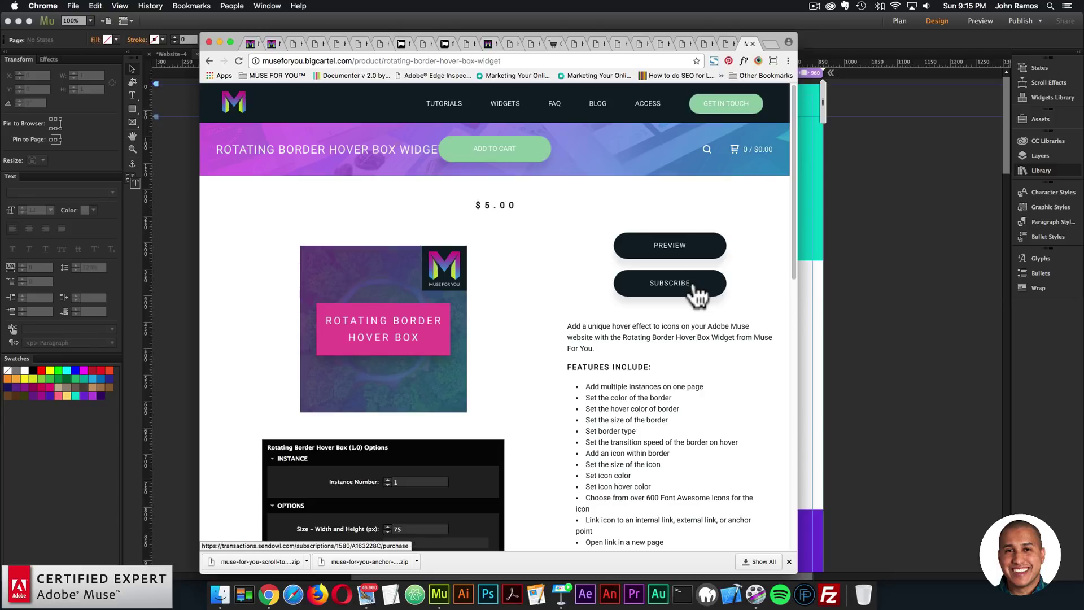
{"action": "scroll", "coordinate": [690, 278], "scroll_direction": "down", "scroll_amount": 4}
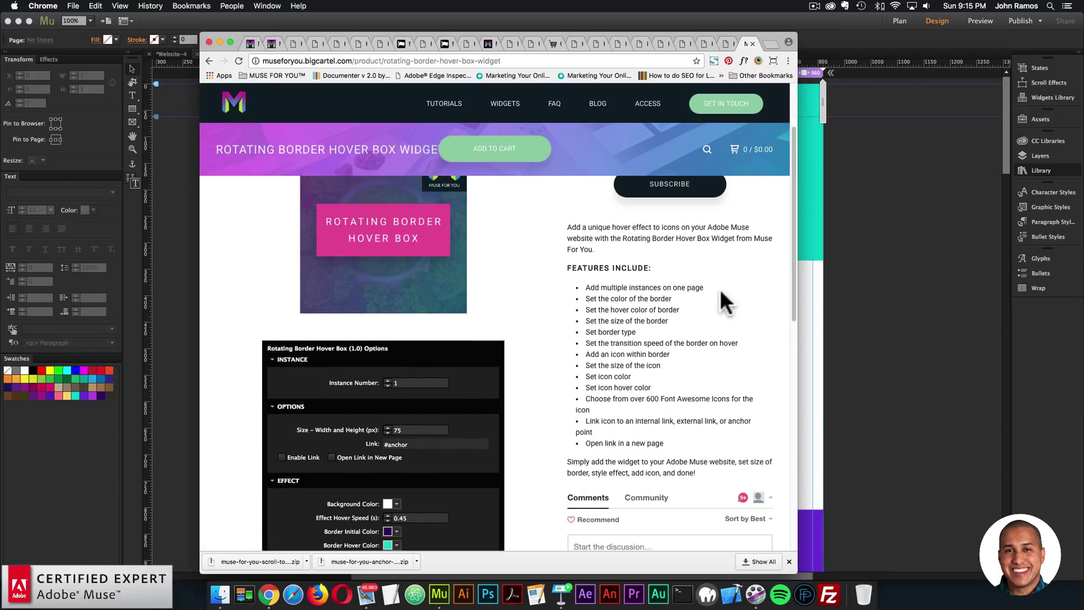
{"action": "scroll", "coordinate": [627, 309], "scroll_direction": "down", "scroll_amount": 7}
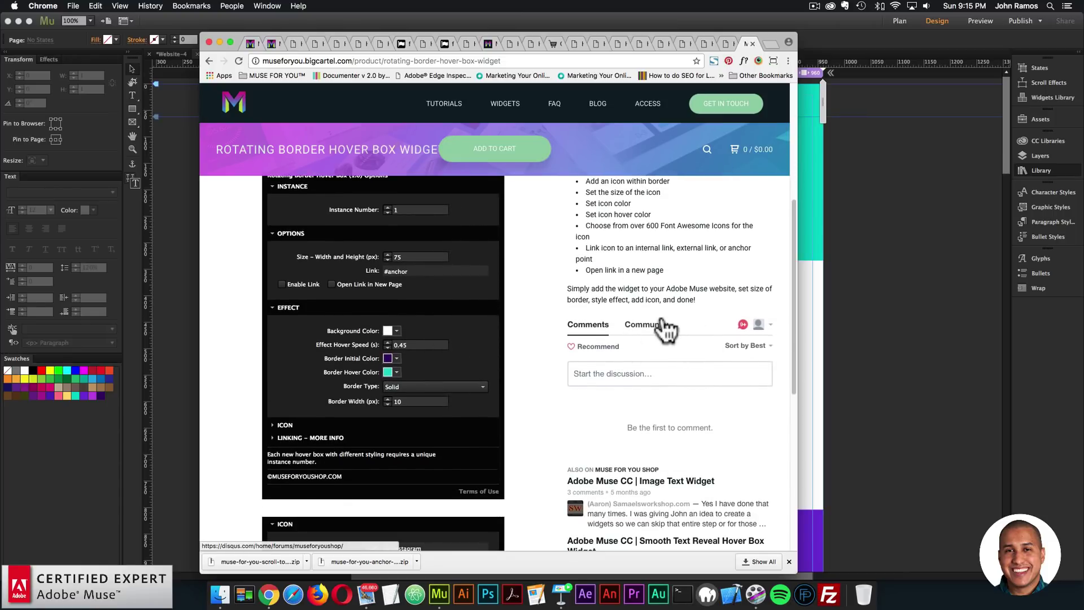
{"action": "scroll", "coordinate": [650, 304], "scroll_direction": "up", "scroll_amount": 3}
{"action": "scroll", "coordinate": [664, 412], "scroll_direction": "down", "scroll_amount": 3}
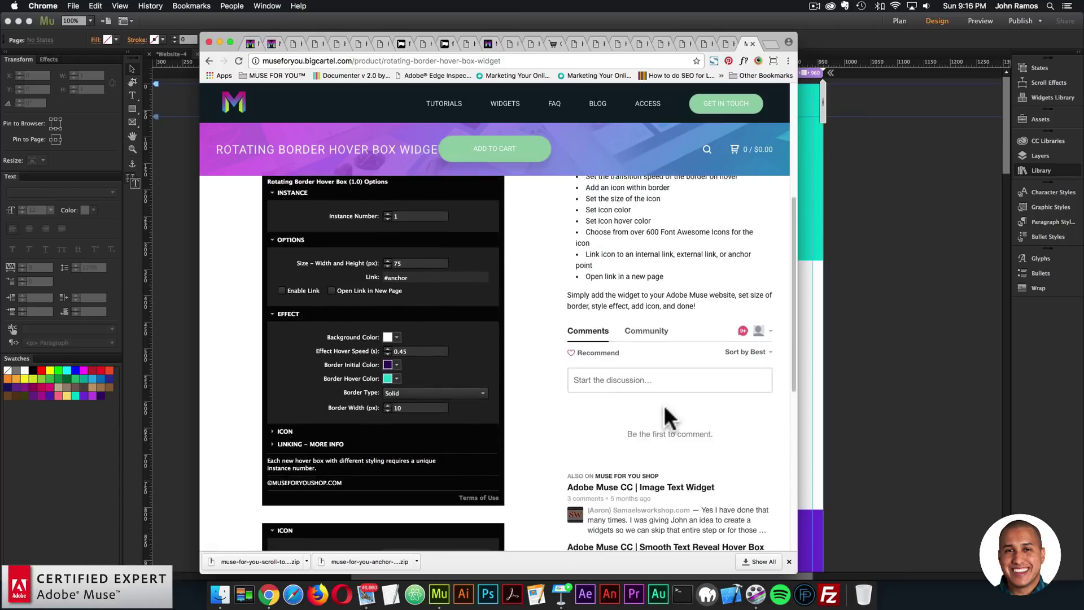
{"action": "scroll", "coordinate": [663, 407], "scroll_direction": "up", "scroll_amount": 8}
{"action": "scroll", "coordinate": [665, 418], "scroll_direction": "up", "scroll_amount": 3}
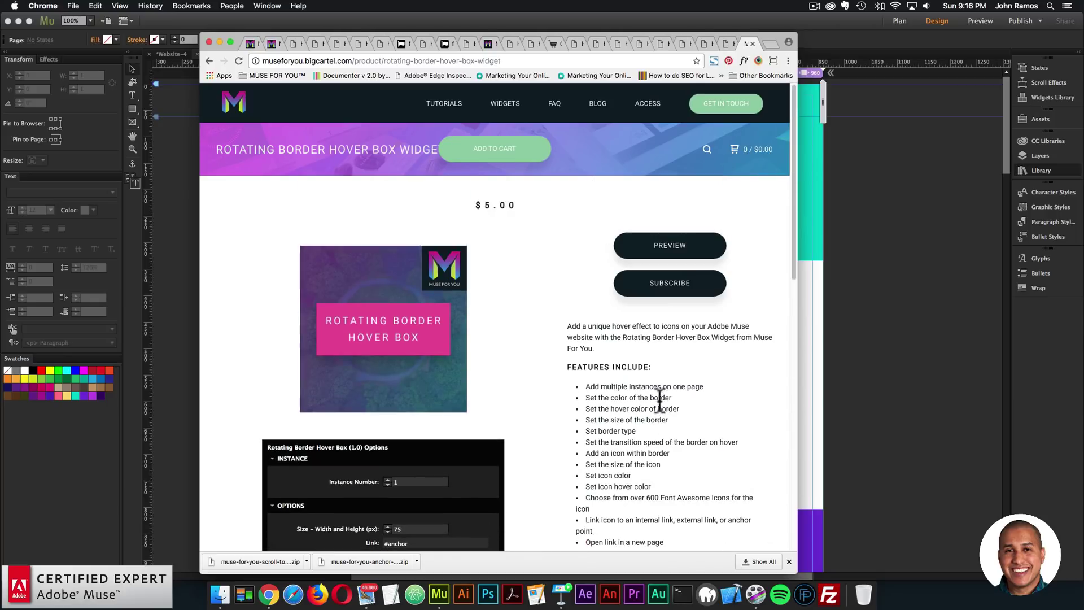
Return to the widgets catalogue, browse its products, and briefly open the Scroll To Top Widget's page before going back to the list
{"action": "left_click", "coordinate": [518, 100]}
{"action": "scroll", "coordinate": [547, 265], "scroll_direction": "down", "scroll_amount": 15}
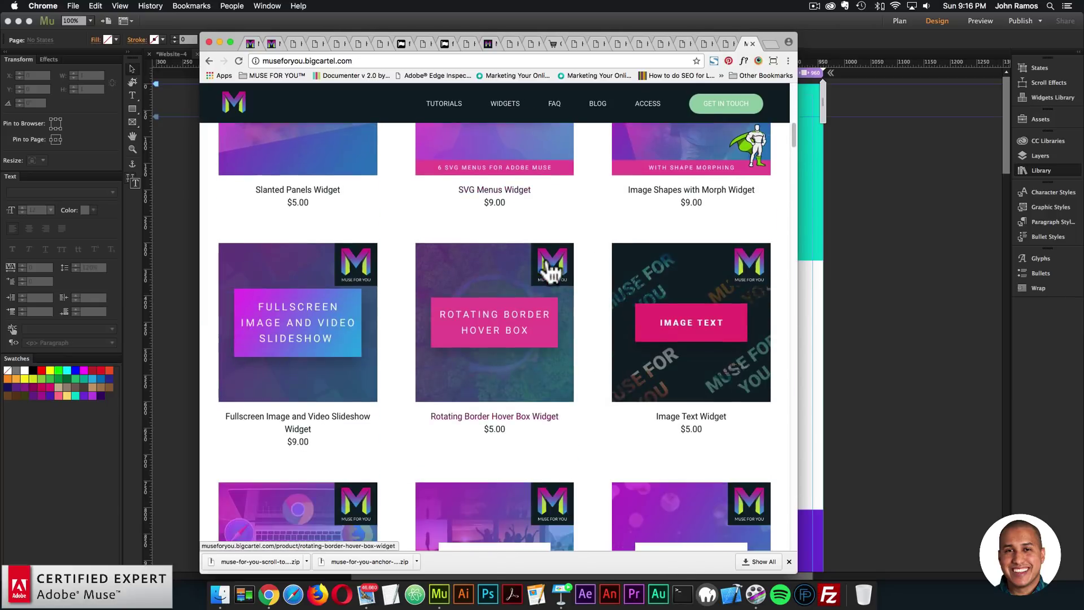
{"action": "scroll", "coordinate": [563, 316], "scroll_direction": "down", "scroll_amount": 4}
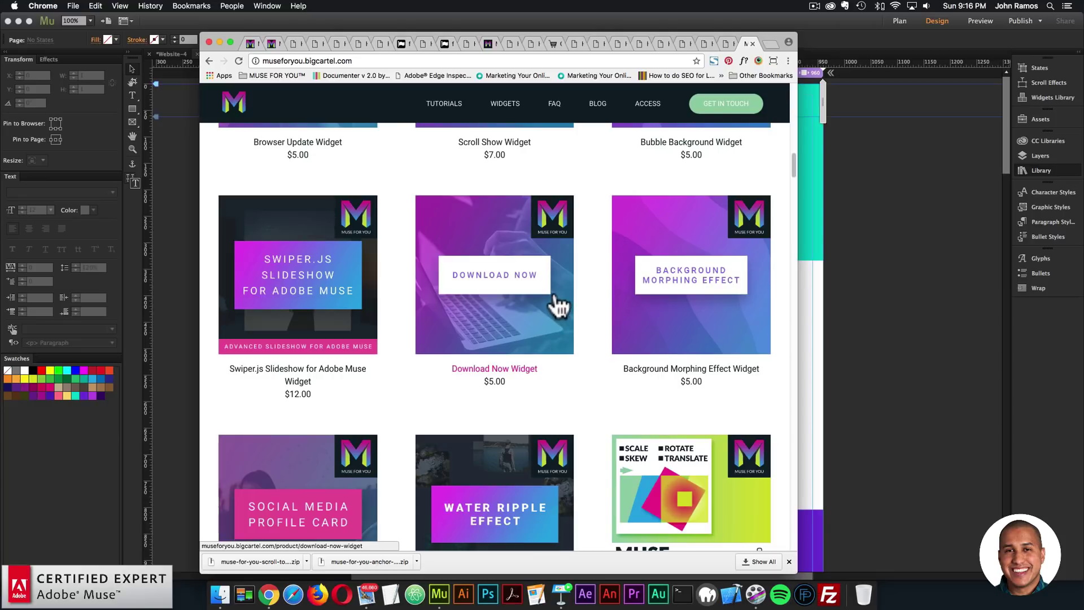
{"action": "scroll", "coordinate": [556, 305], "scroll_direction": "down", "scroll_amount": 3}
{"action": "scroll", "coordinate": [496, 286], "scroll_direction": "down", "scroll_amount": 4}
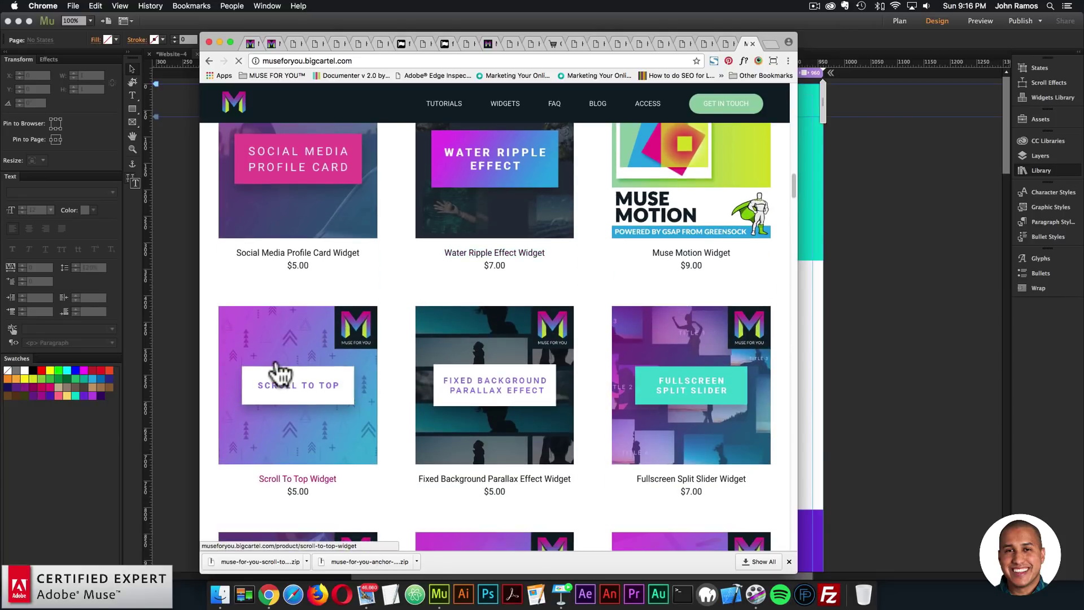
{"action": "left_click", "coordinate": [278, 374]}
{"action": "left_click", "coordinate": [209, 60]}
{"action": "scroll", "coordinate": [505, 367], "scroll_direction": "down", "scroll_amount": 10}
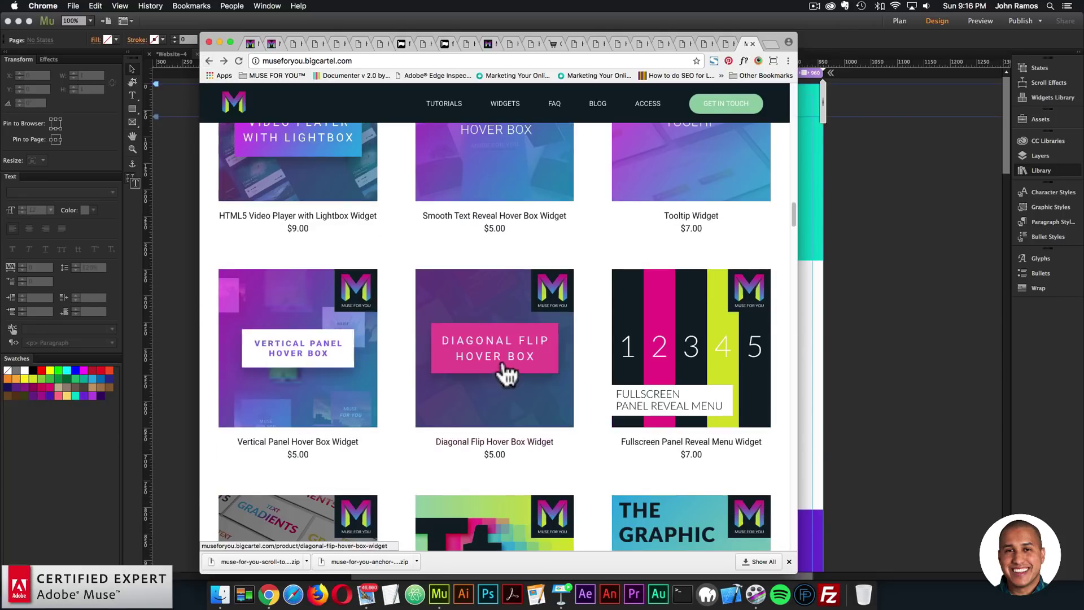